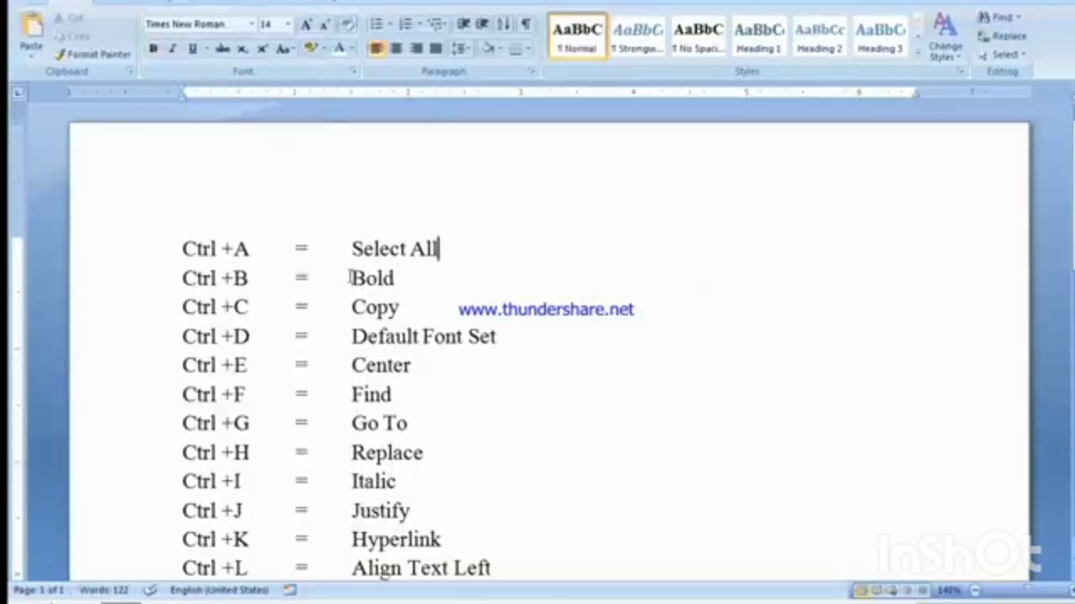
Step: Apply bold formatting to the word "Bold" in the Ctrl +B line
{"action": "left_click_drag", "start_coordinate": [353, 278], "coordinate": [393, 269]}
{"action": "left_click", "coordinate": [391, 267]}
{"action": "double_click", "coordinate": [392, 273]}
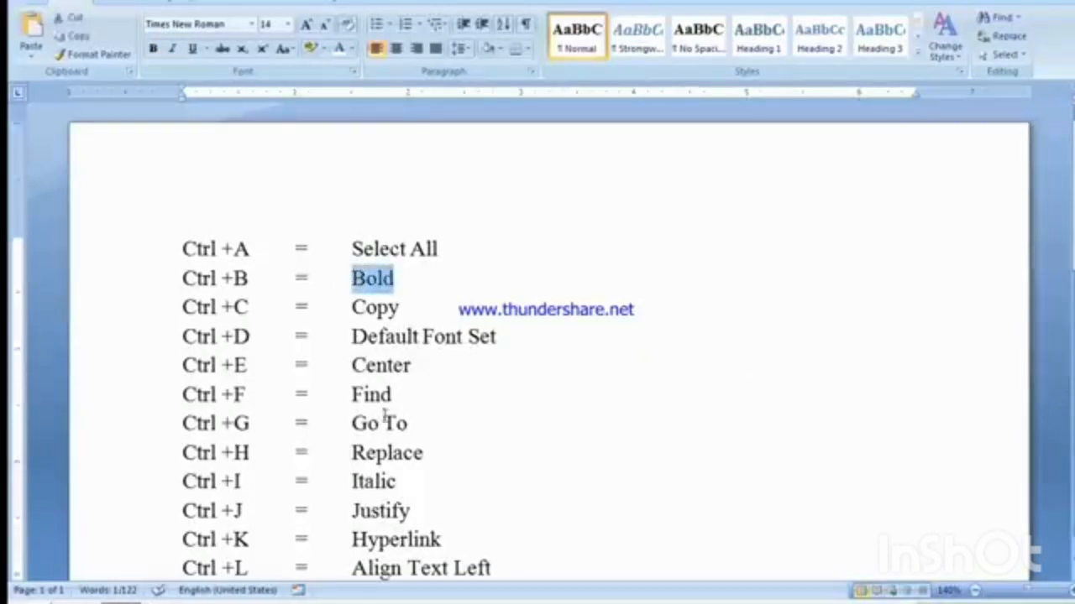
{"action": "key", "text": "ctrl+b"}
{"action": "left_click", "coordinate": [403, 281]}
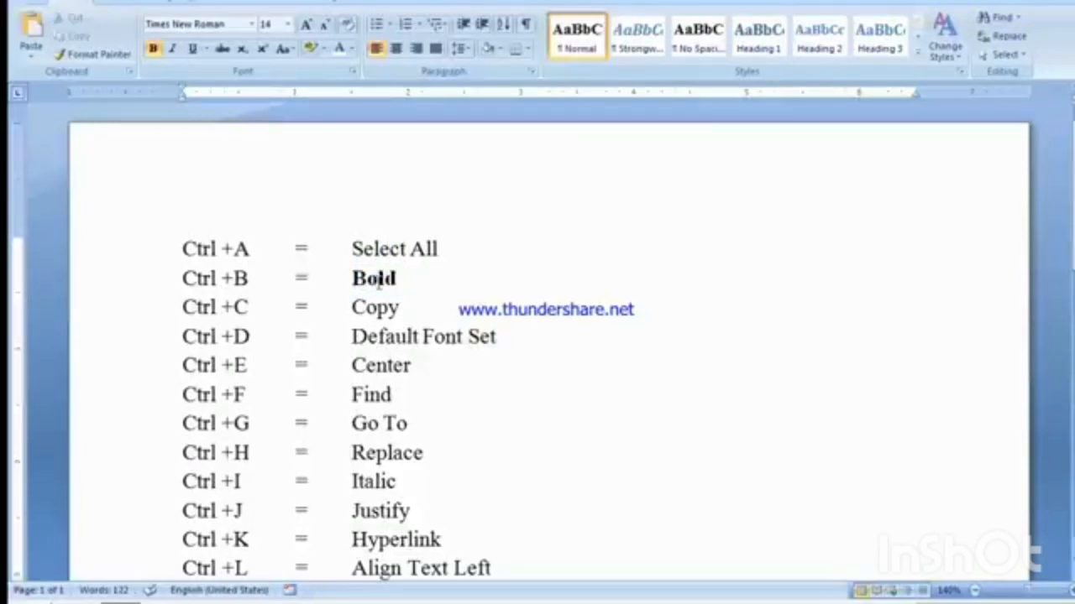
Step: Remove the bold formatting from the word "Bold" in the Ctrl +B line
{"action": "double_click", "coordinate": [396, 279]}
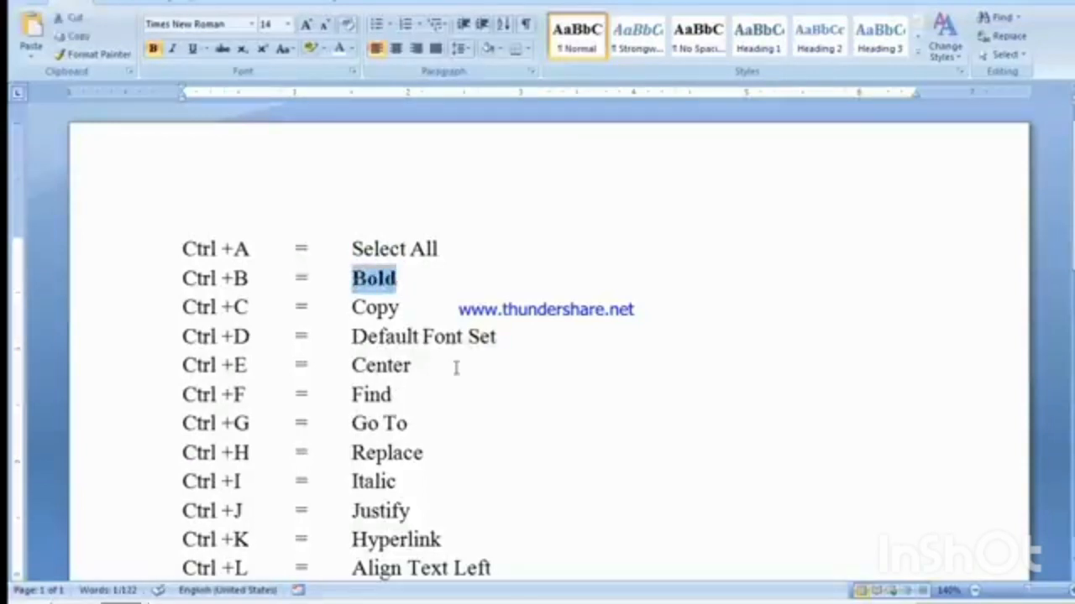
{"action": "key", "text": "ctrl+b"}
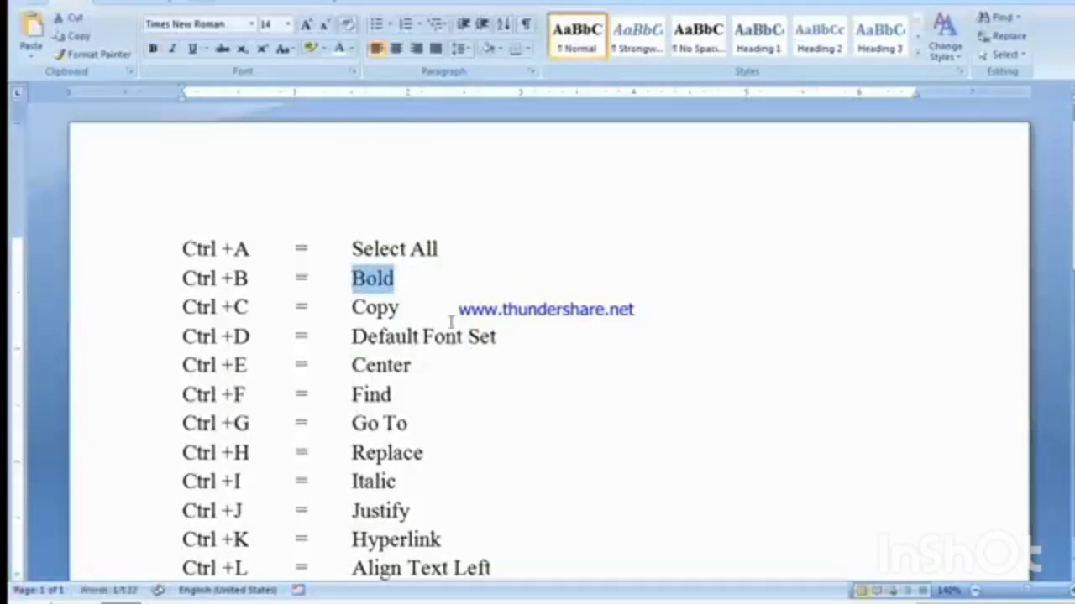
{"action": "left_click", "coordinate": [413, 277]}
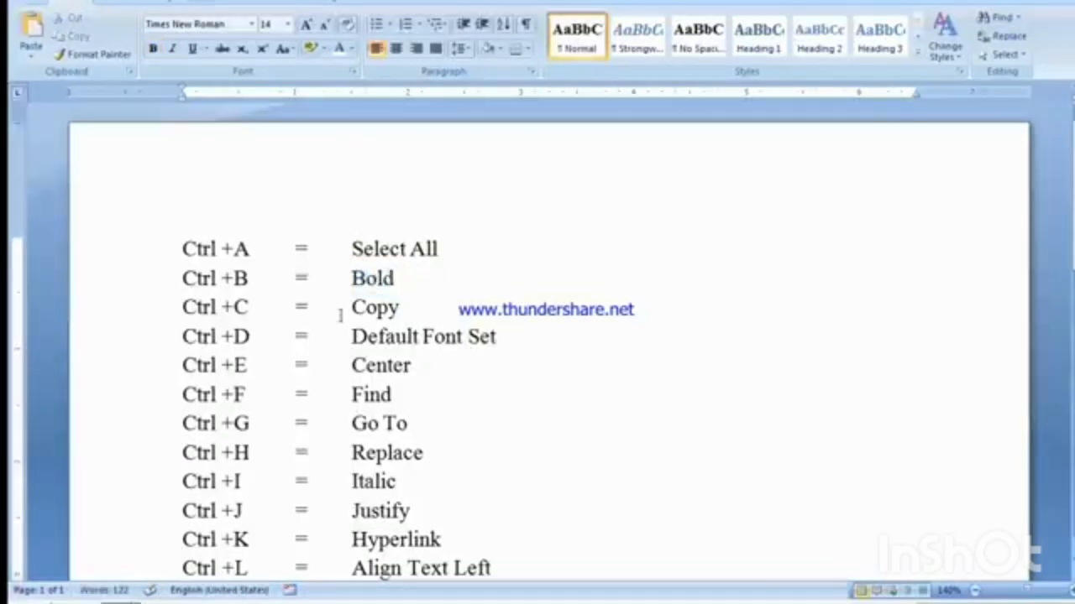
Step: Copy the word "Copy" in the Ctrl +C line and paste it further along the same line
{"action": "left_click_drag", "start_coordinate": [176, 307], "coordinate": [382, 298]}
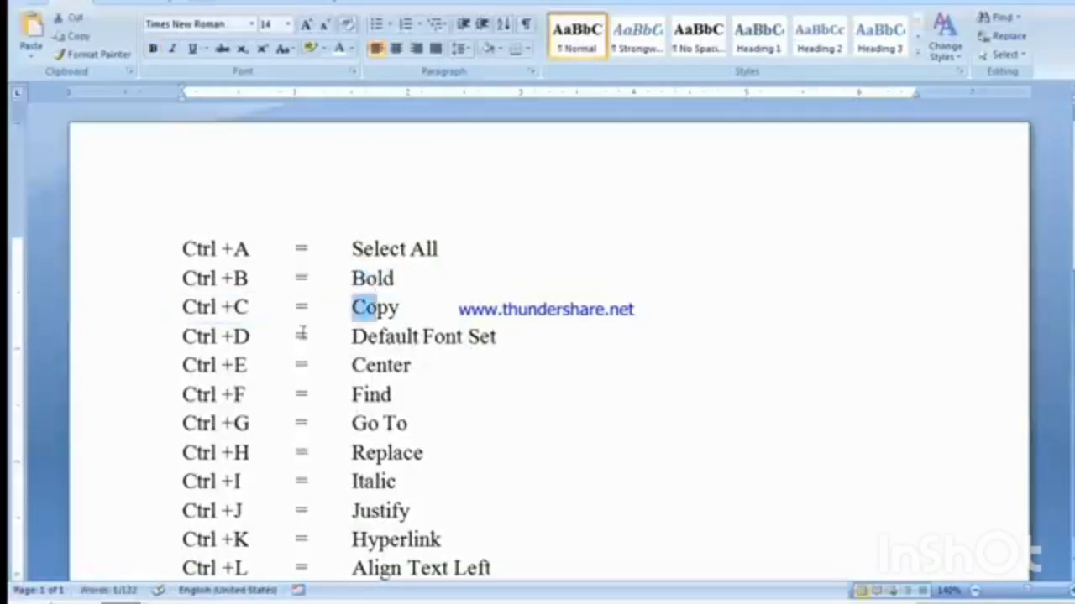
{"action": "left_click", "coordinate": [295, 305]}
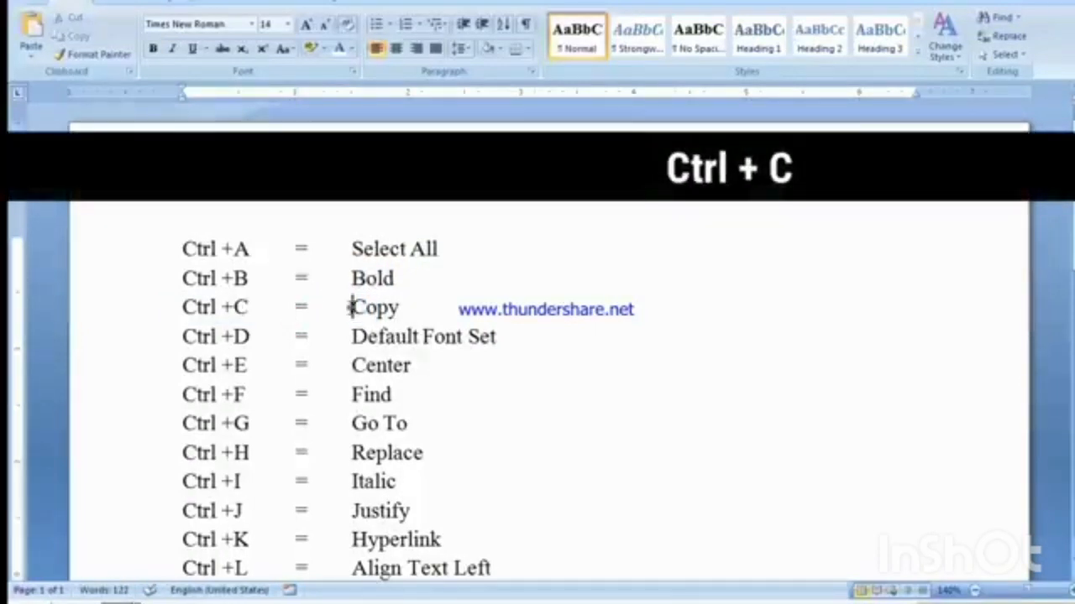
{"action": "left_click", "coordinate": [392, 305]}
{"action": "mouse_move", "coordinate": [352, 308]}
{"action": "left_mouse_down"}
{"action": "mouse_move", "coordinate": [415, 309]}
{"action": "mouse_move", "coordinate": [352, 307]}
{"action": "left_mouse_up"}
{"action": "left_click", "coordinate": [352, 307]}
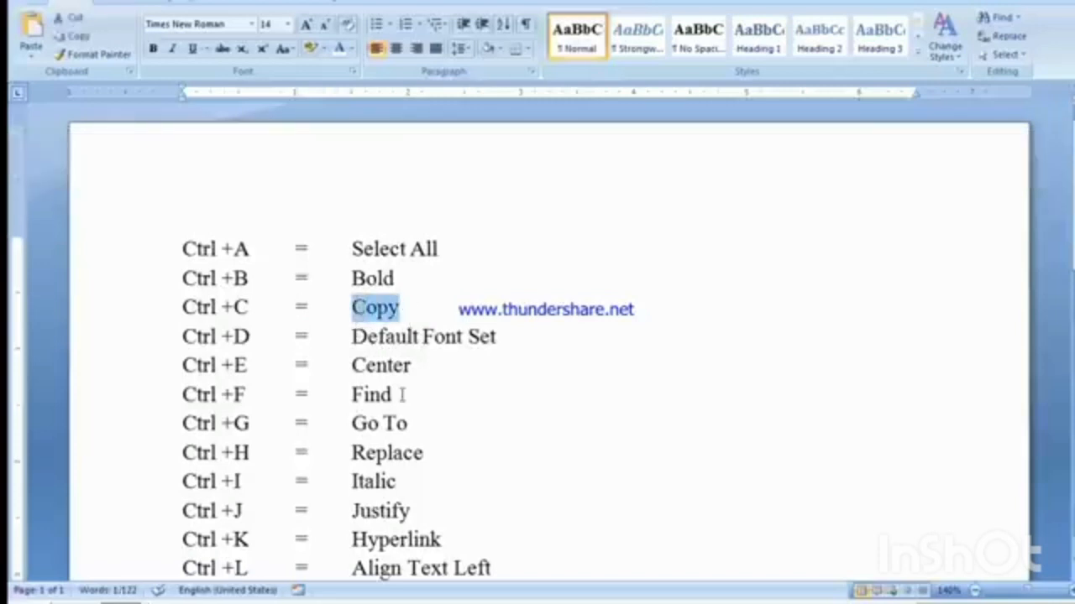
{"action": "left_click", "coordinate": [418, 304]}
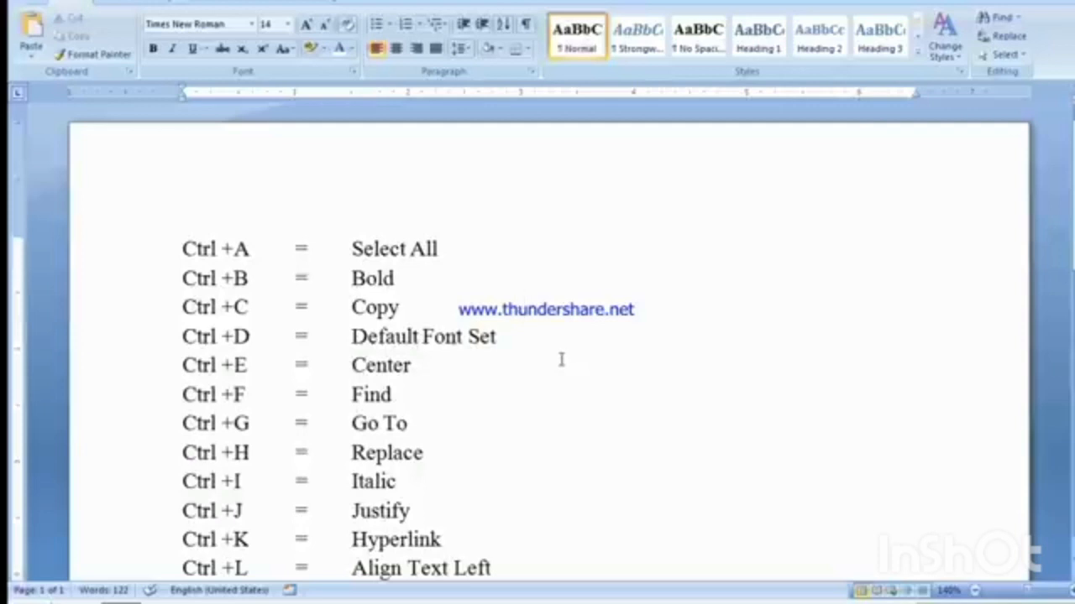
{"action": "key", "text": "ctrl+v"}
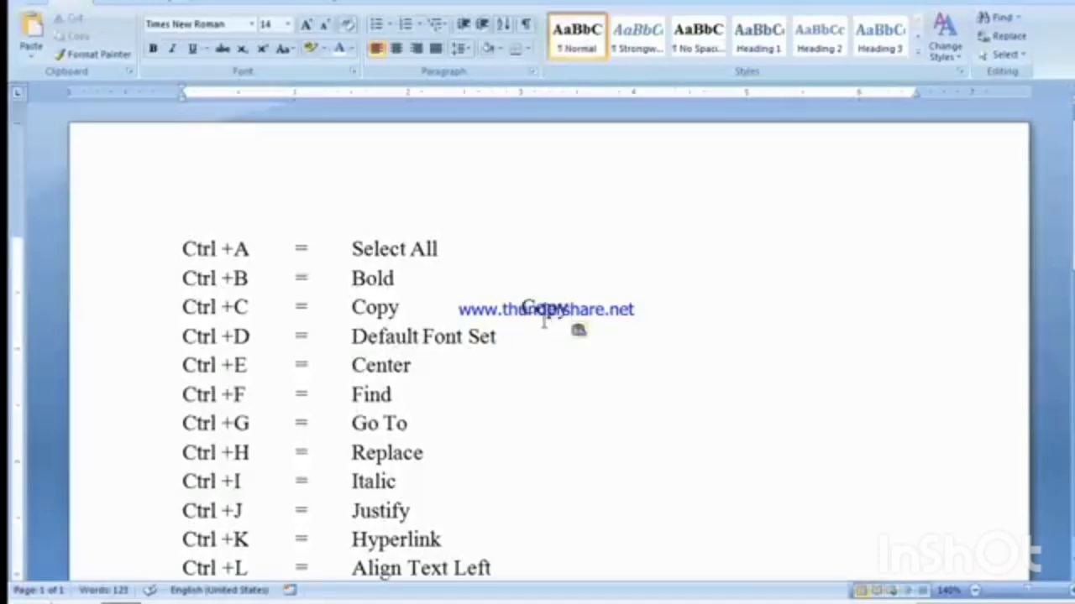
Step: Delete the pasted duplicate of "Copy" and the extra spacing from the end of the Ctrl +C line
{"action": "key", "text": "BackSpace"}
{"action": "key", "text": "BackSpace"}
{"action": "key", "text": "BackSpace"}
{"action": "key", "text": "BackSpace"}
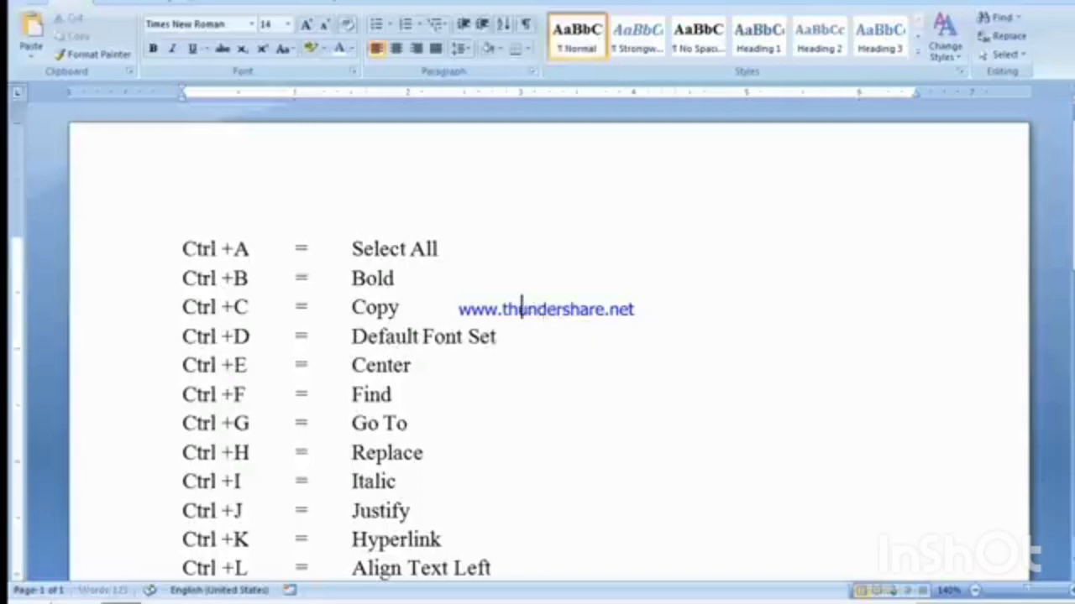
{"action": "left_click", "coordinate": [404, 311]}
Step: Show the Font dialog from the Default Font Set line, move it over the text, and dismiss it without changes
{"action": "left_click_drag", "start_coordinate": [183, 336], "coordinate": [249, 336]}
{"action": "left_click", "coordinate": [358, 336]}
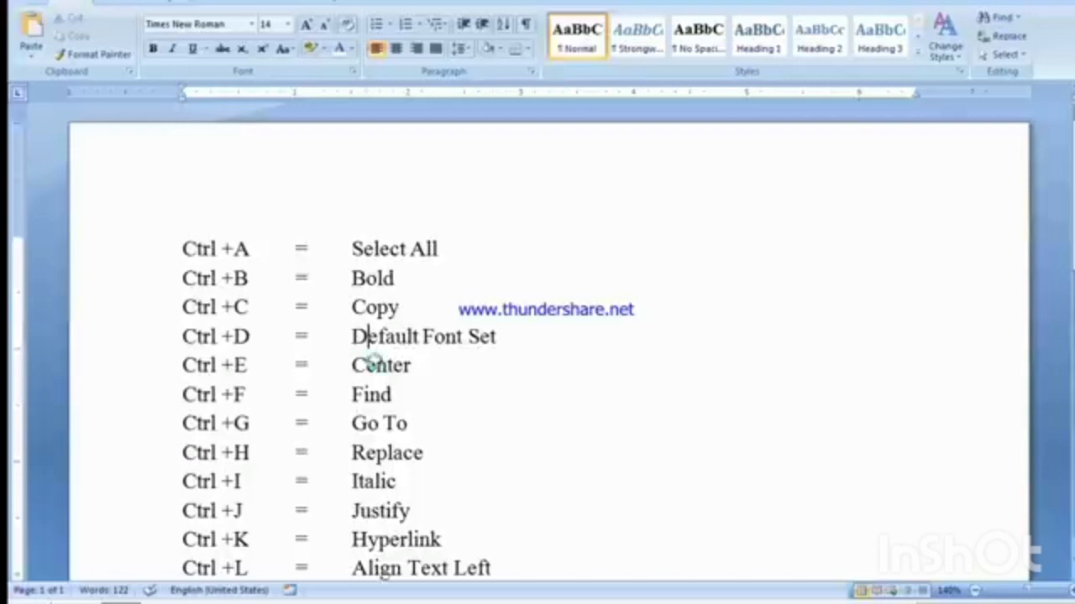
{"action": "key", "text": "ctrl+d"}
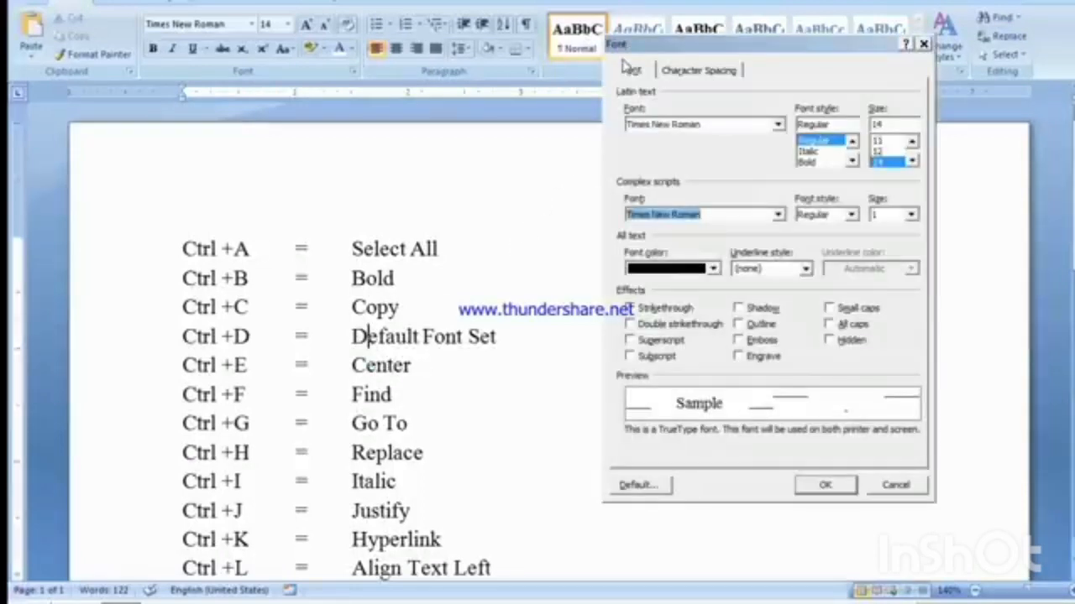
{"action": "left_click_drag", "start_coordinate": [625, 50], "coordinate": [377, 44]}
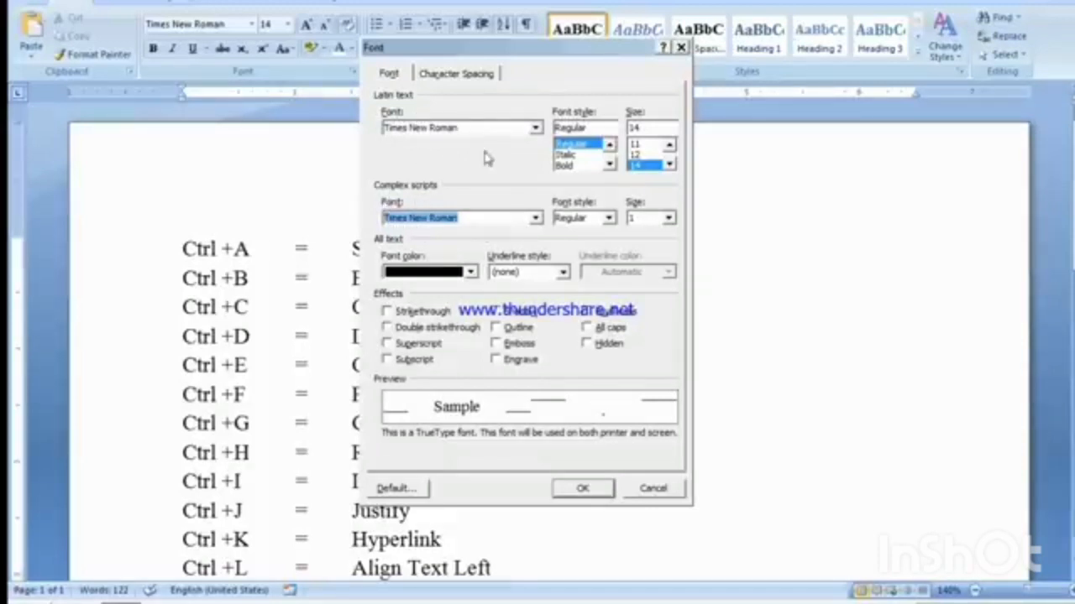
{"action": "left_click", "coordinate": [645, 491]}
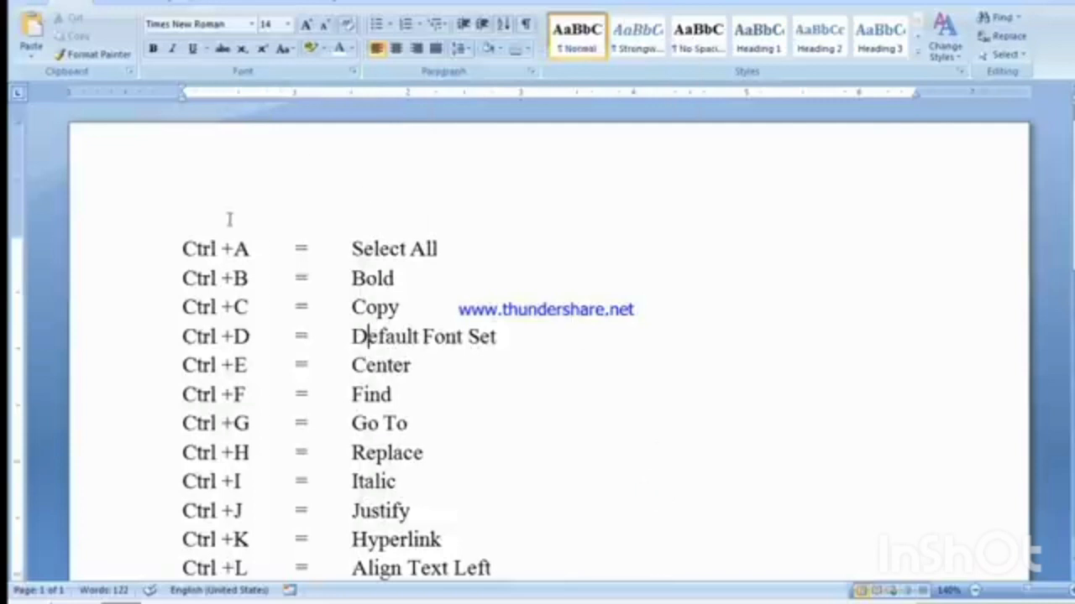
Step: Start with an empty page and enter the text =rand on it
{"action": "left_click", "coordinate": [267, 248]}
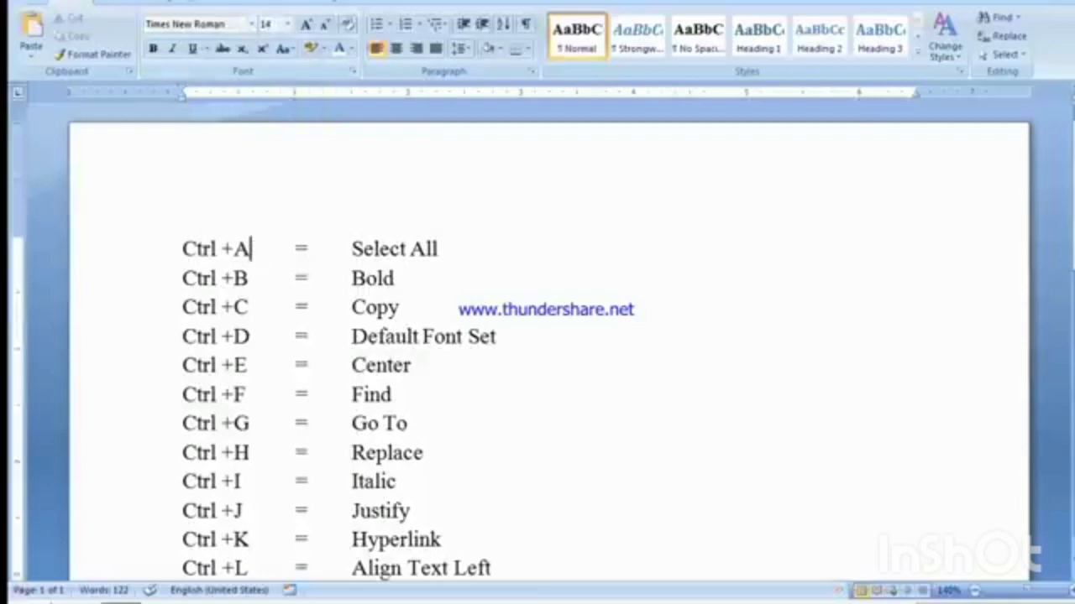
{"action": "key", "text": "ctrl+a"}
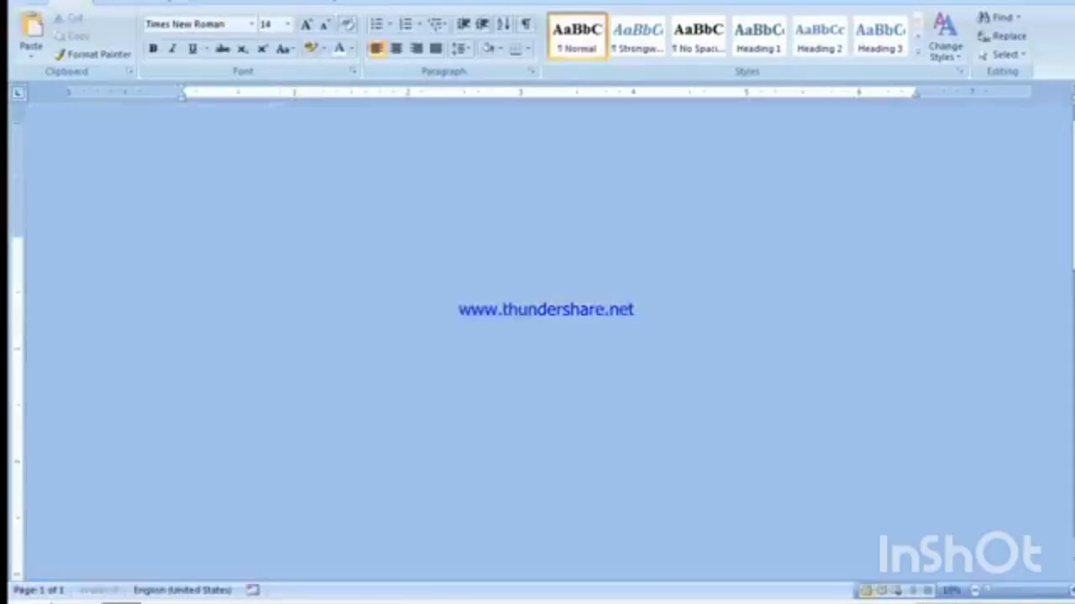
{"action": "key", "text": "Delete"}
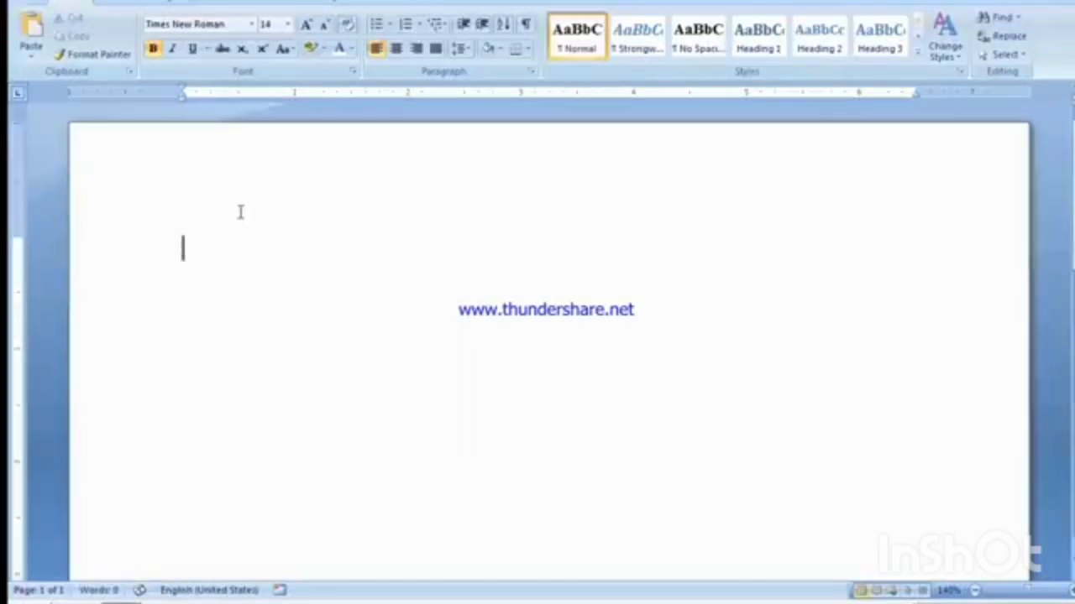
{"action": "type", "text": "=rand"}
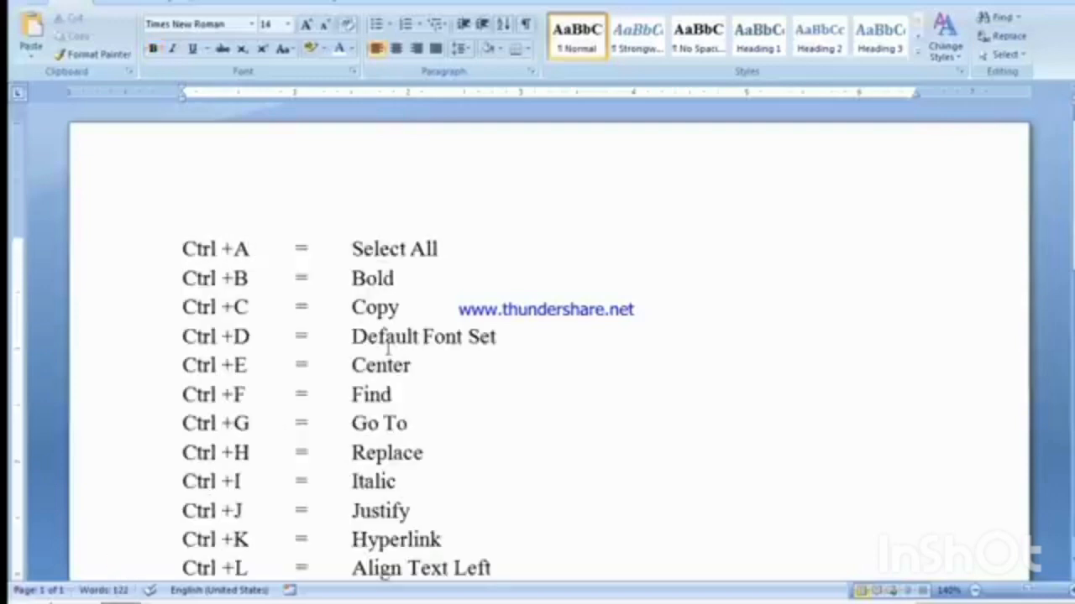
Step: Choose Kruti Dev 160 as the Latin text font in the Font dialog
{"action": "key", "text": "ctrl+d"}
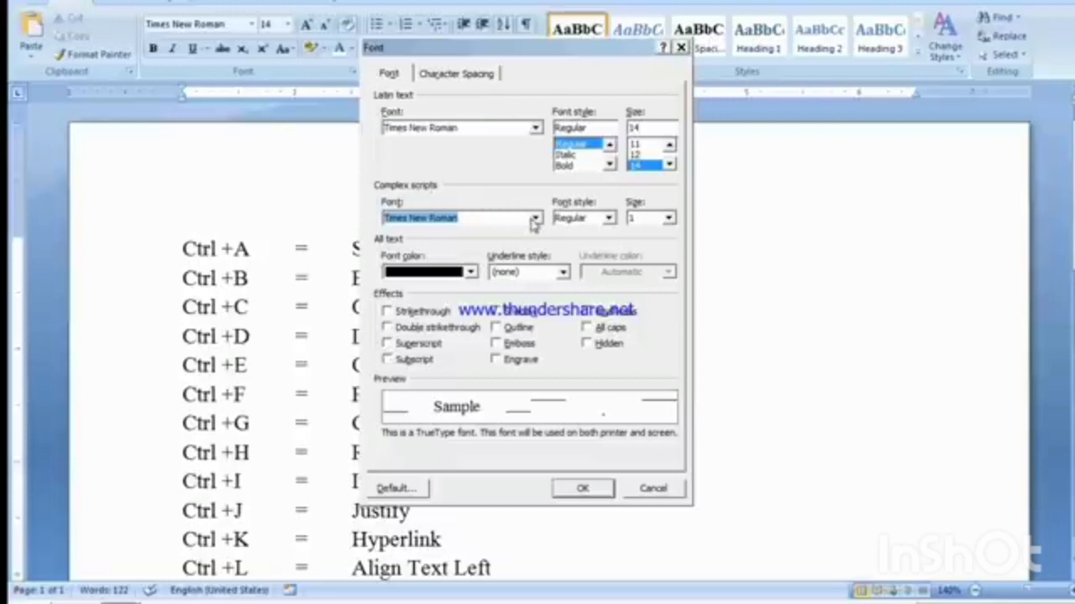
{"action": "left_click", "coordinate": [535, 129]}
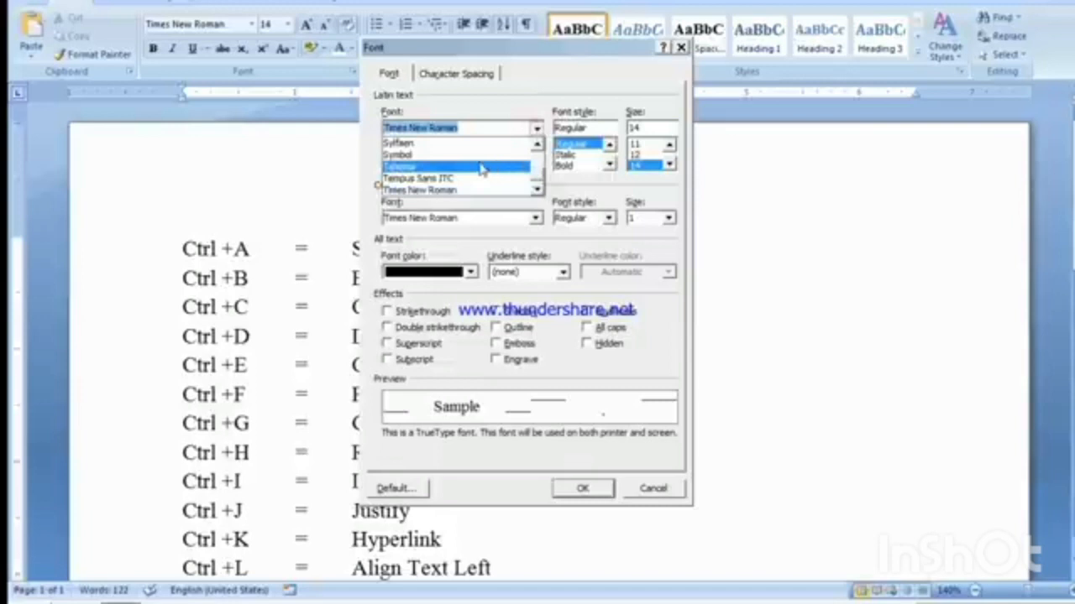
{"action": "mouse_move", "coordinate": [531, 174]}
{"action": "left_mouse_down"}
{"action": "mouse_move", "coordinate": [530, 160]}
{"action": "mouse_move", "coordinate": [530, 194]}
{"action": "left_mouse_up"}
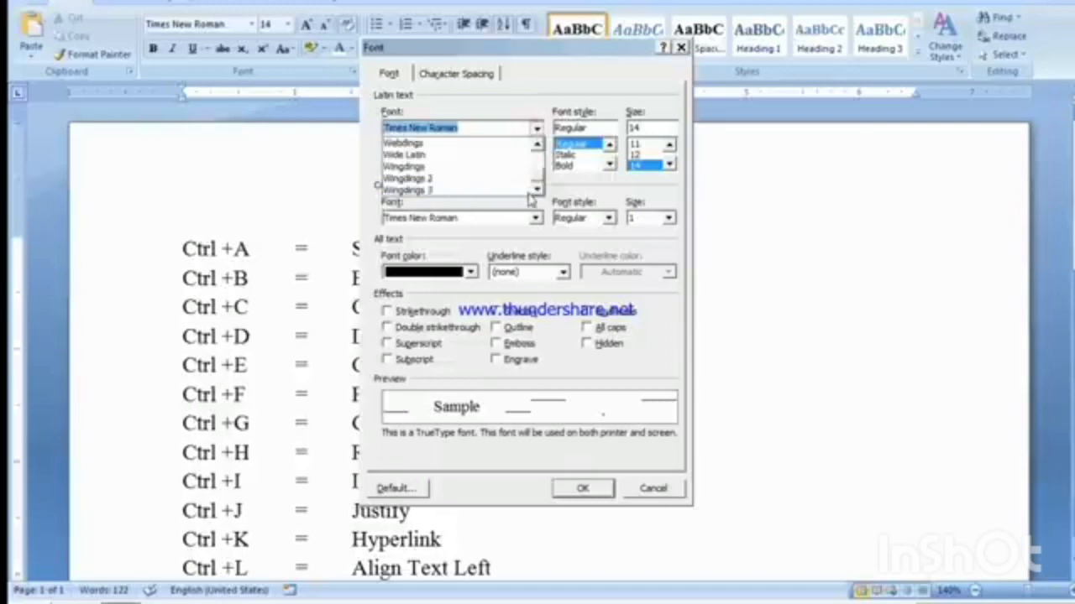
{"action": "left_click_drag", "start_coordinate": [535, 145], "coordinate": [534, 145]}
{"action": "left_click", "coordinate": [538, 174]}
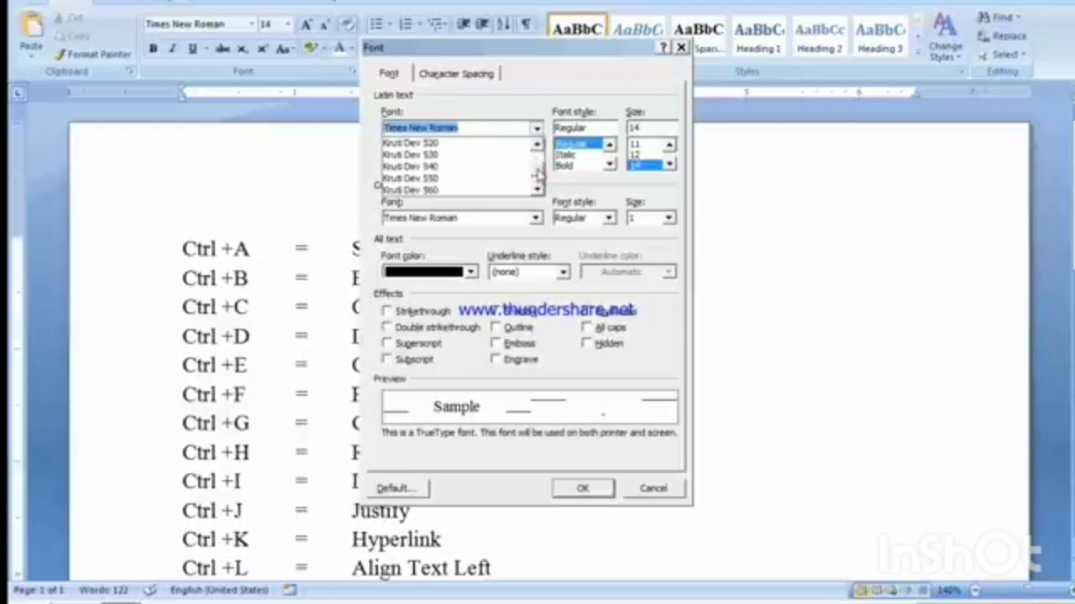
{"action": "left_click", "coordinate": [536, 147]}
{"action": "mouse_move", "coordinate": [539, 171]}
{"action": "left_mouse_down"}
{"action": "mouse_move", "coordinate": [528, 159]}
{"action": "mouse_move", "coordinate": [537, 168]}
{"action": "left_mouse_up"}
{"action": "left_click", "coordinate": [468, 151]}
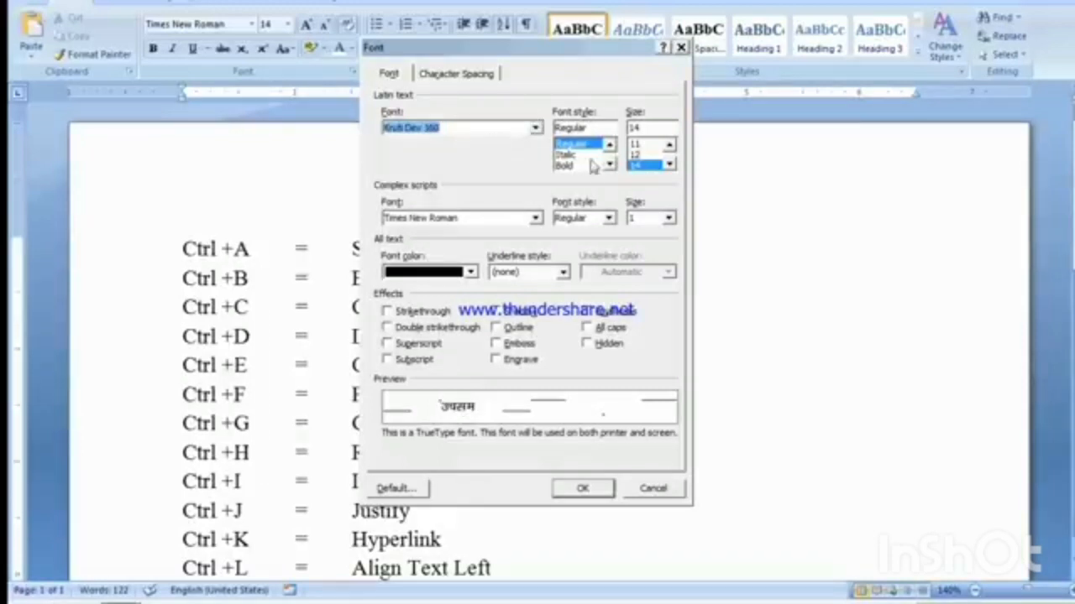
Step: Set the Latin text font style to Regular and the size to 20
{"action": "left_click", "coordinate": [570, 145]}
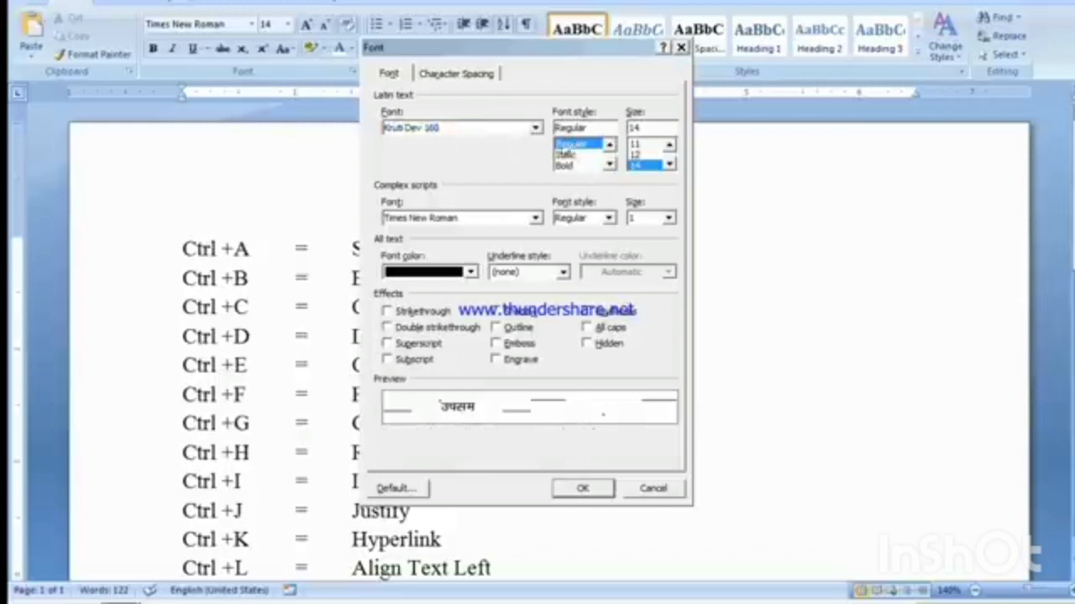
{"action": "left_click", "coordinate": [669, 164]}
{"action": "left_click", "coordinate": [669, 164]}
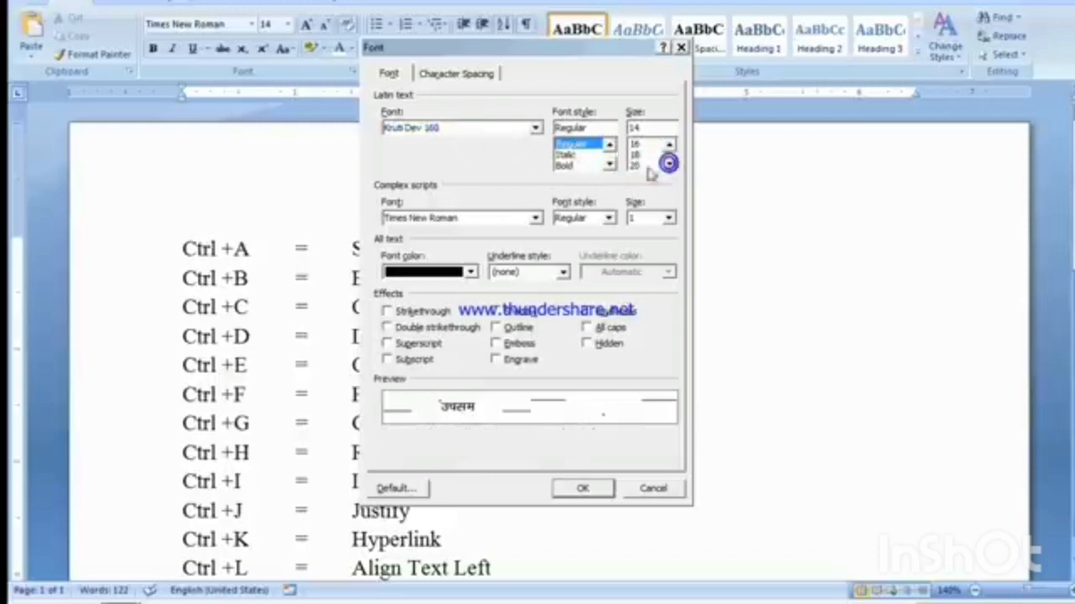
{"action": "left_click", "coordinate": [642, 166]}
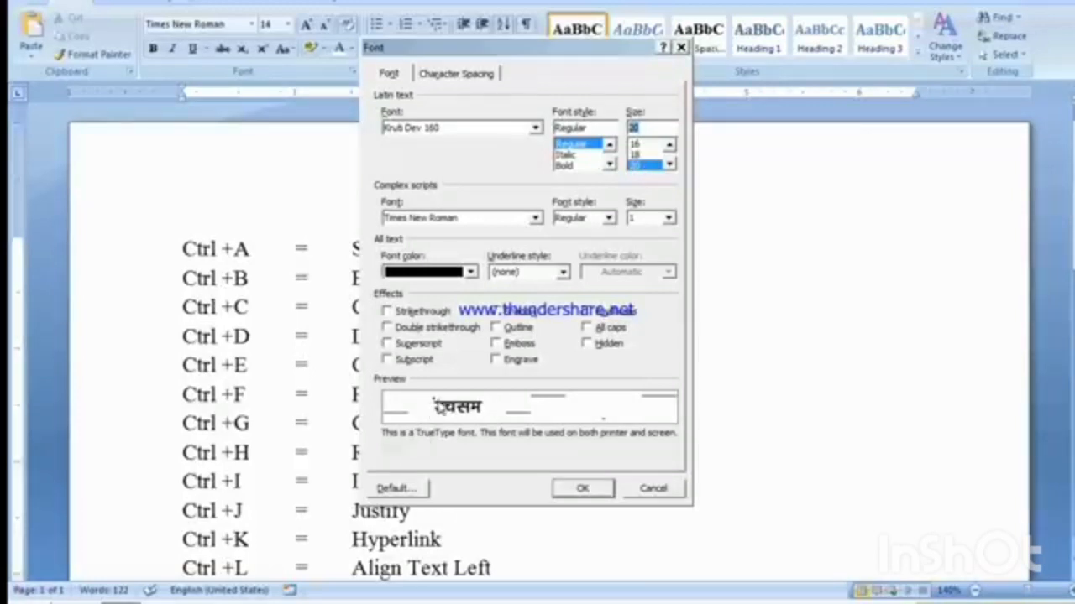
Step: Set the font color to the standard red and apply the font settings
{"action": "left_click", "coordinate": [468, 271]}
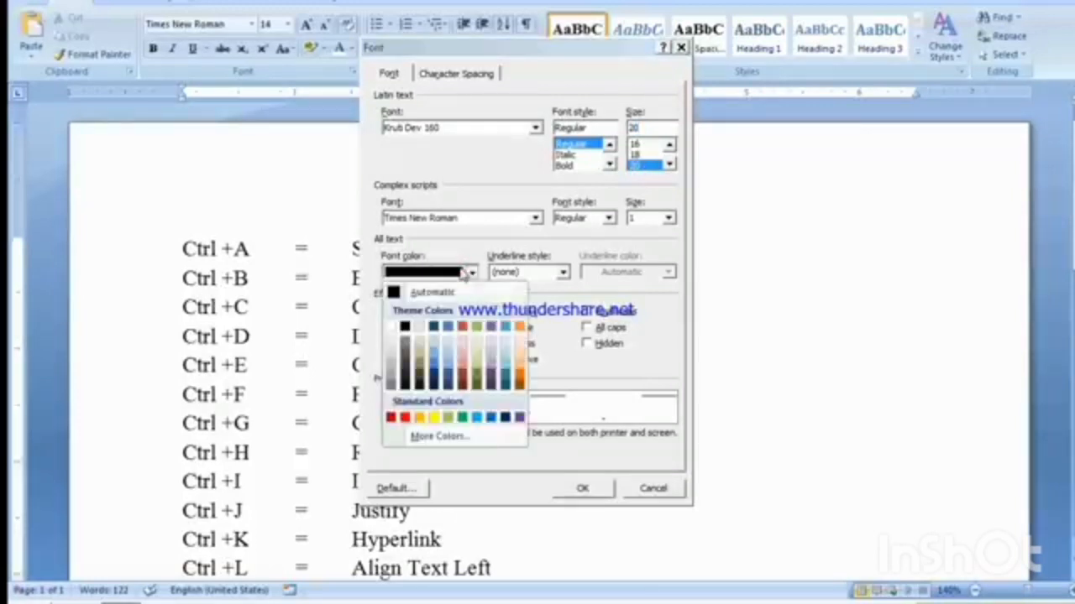
{"action": "left_click", "coordinate": [406, 418]}
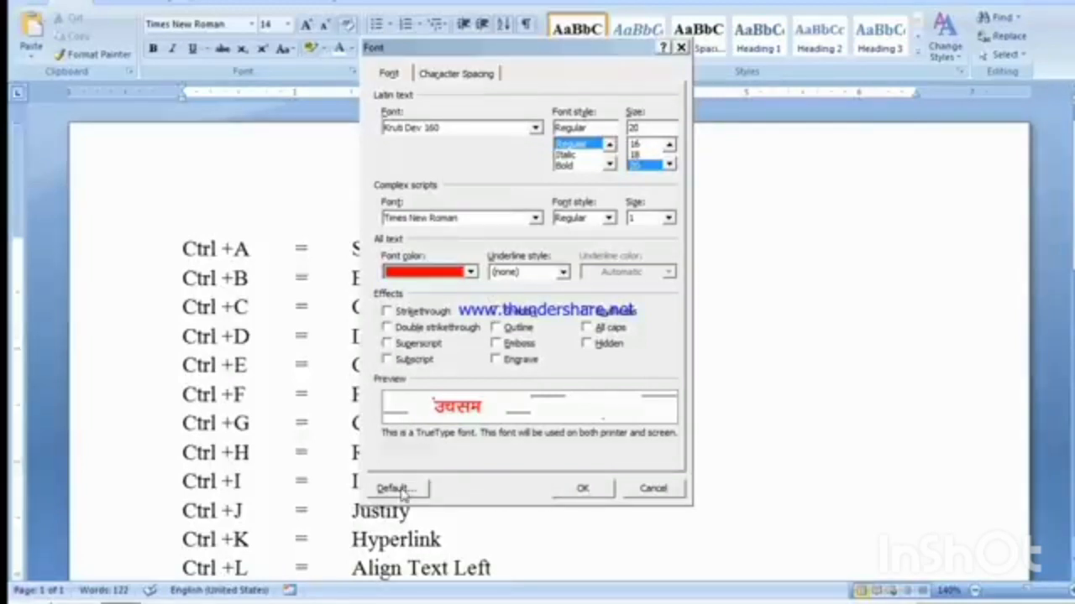
{"action": "left_click", "coordinate": [579, 488]}
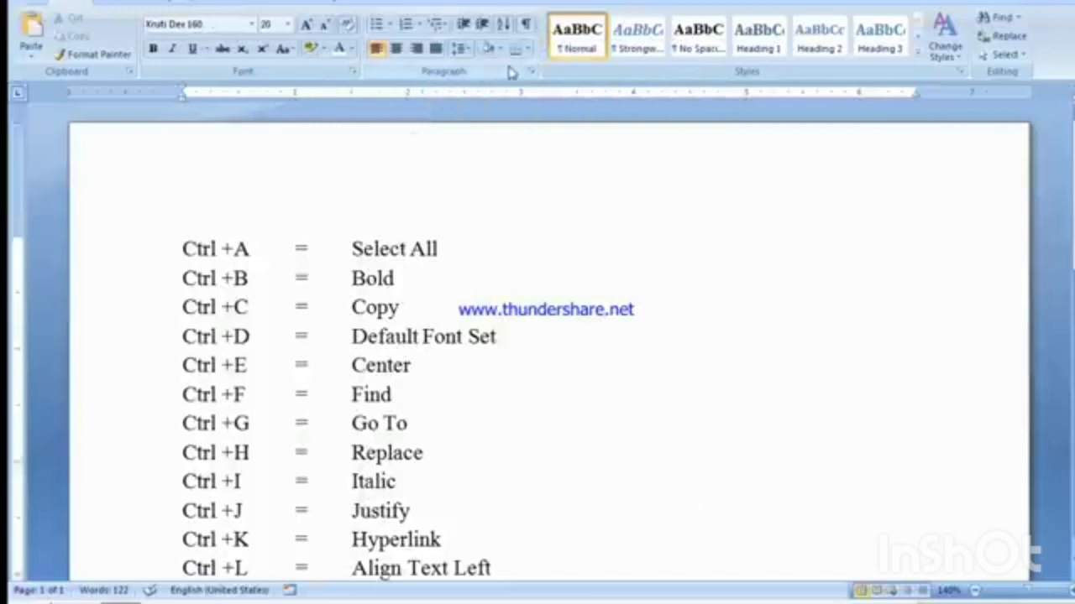
Step: Make the red 20 pt Kruti Dev 160 font the default for new documents based on the Normal template
{"action": "key", "text": "ctrl+d"}
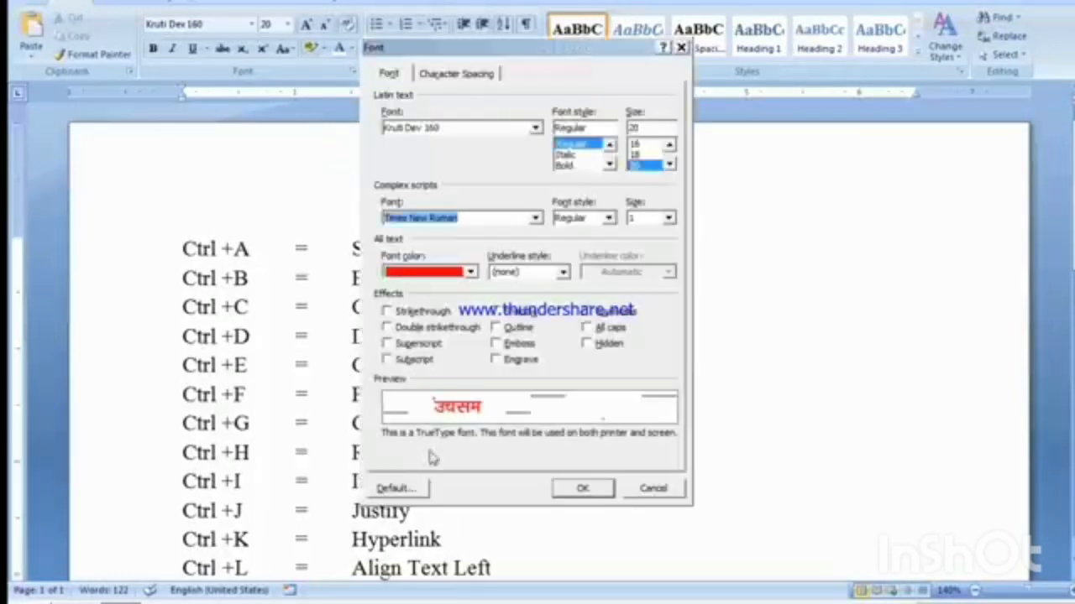
{"action": "left_click", "coordinate": [401, 489]}
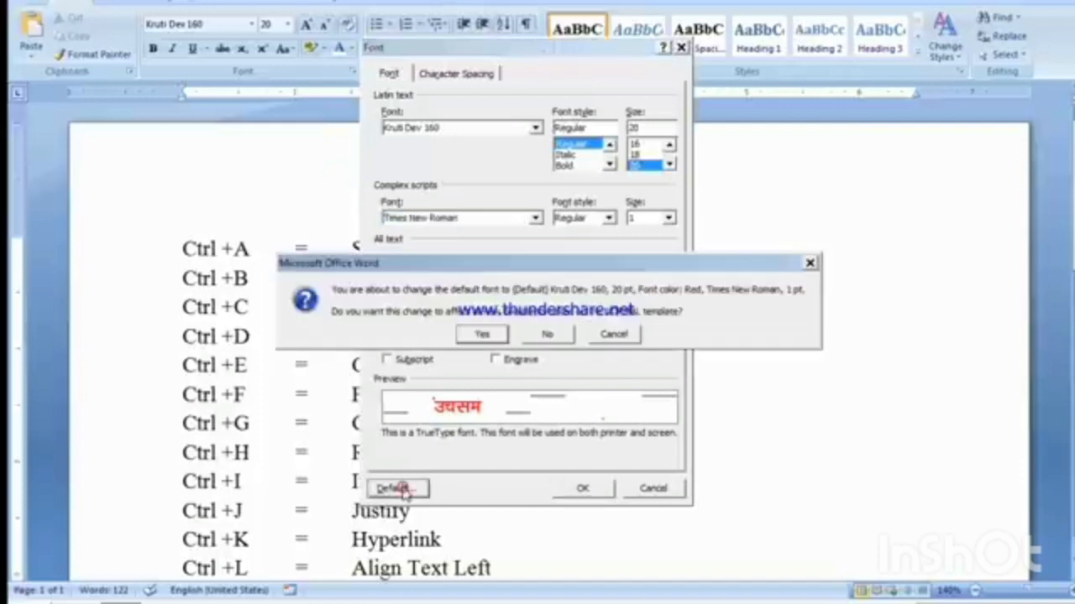
{"action": "left_click", "coordinate": [481, 334]}
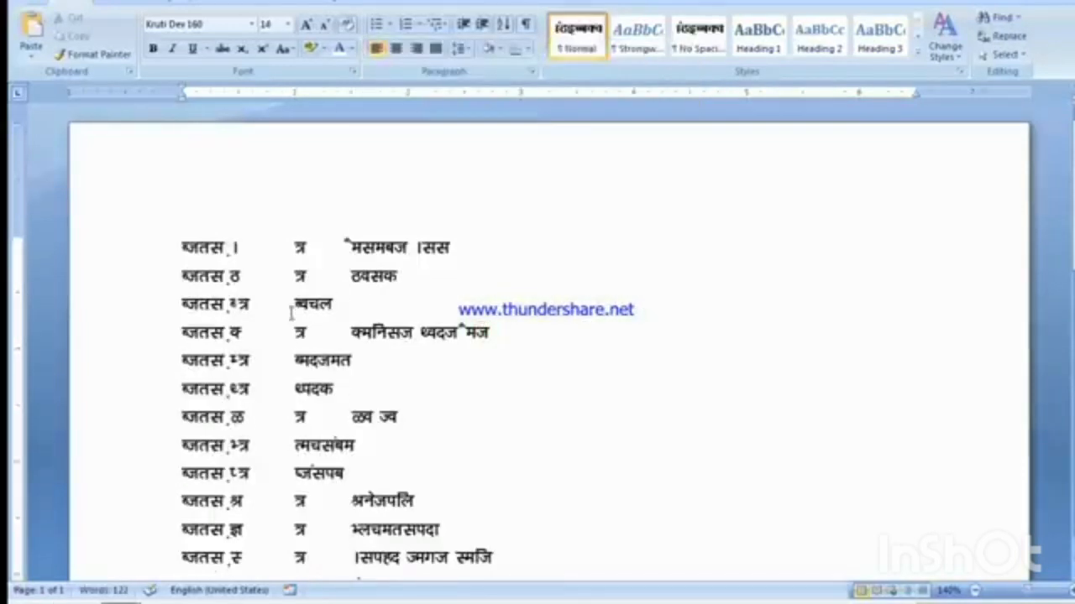
Step: Look over the shortcut list in the changed font and create a new blank document
{"action": "scroll", "coordinate": [397, 475], "scroll_direction": "down", "scroll_amount": 1}
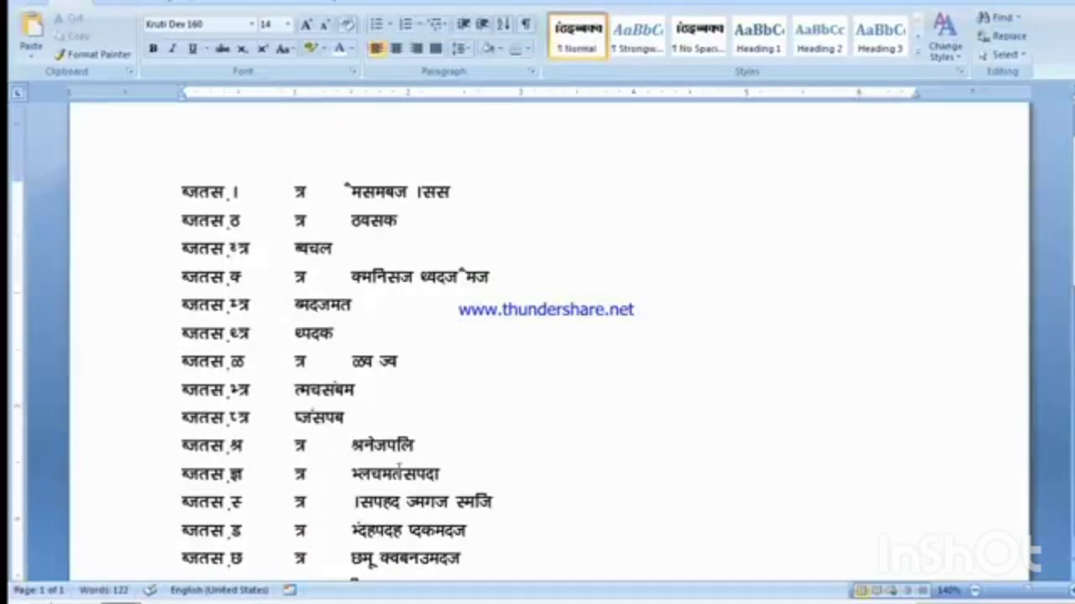
{"action": "key", "text": "ctrl+n"}
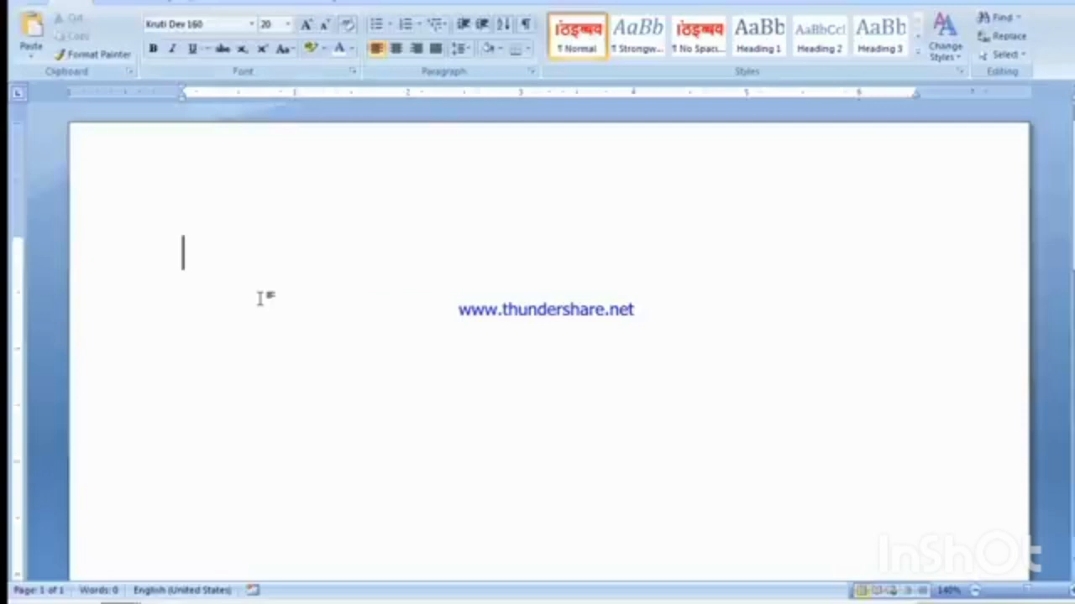
Step: Type the sample word एवन in the new blank document and close that document without saving
{"action": "type", "text": "d"}
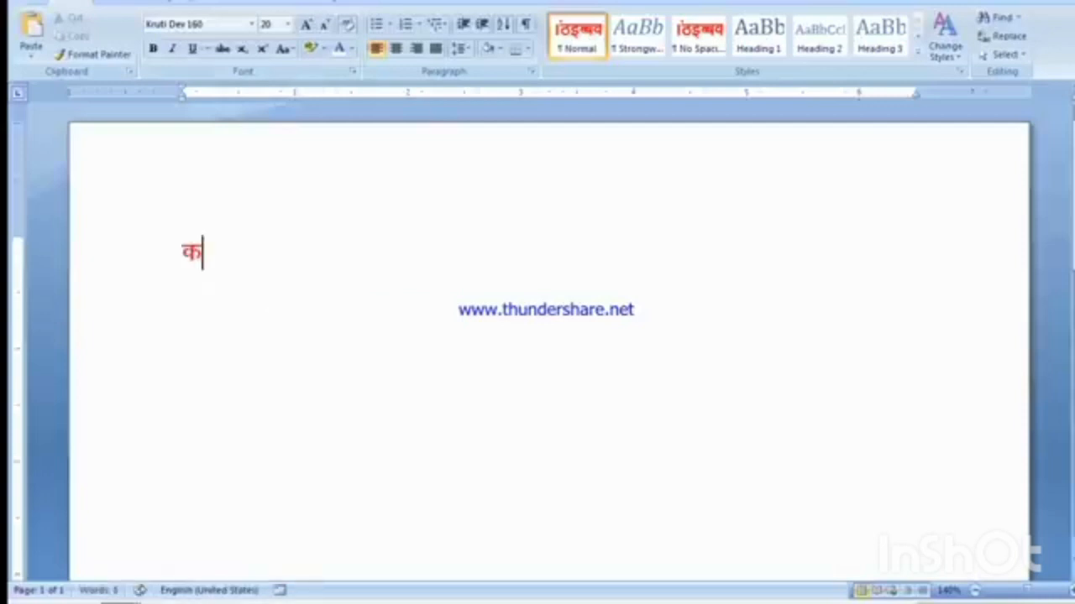
{"action": "key", "text": "BackSpace"}
{"action": "type", "text": ","}
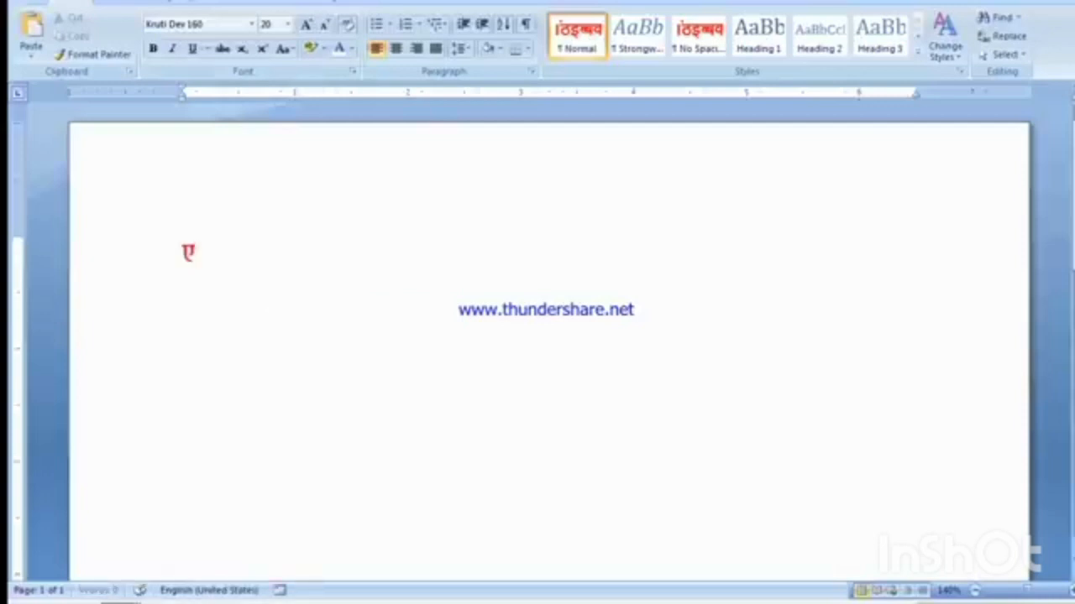
{"action": "type", "text": "ou"}
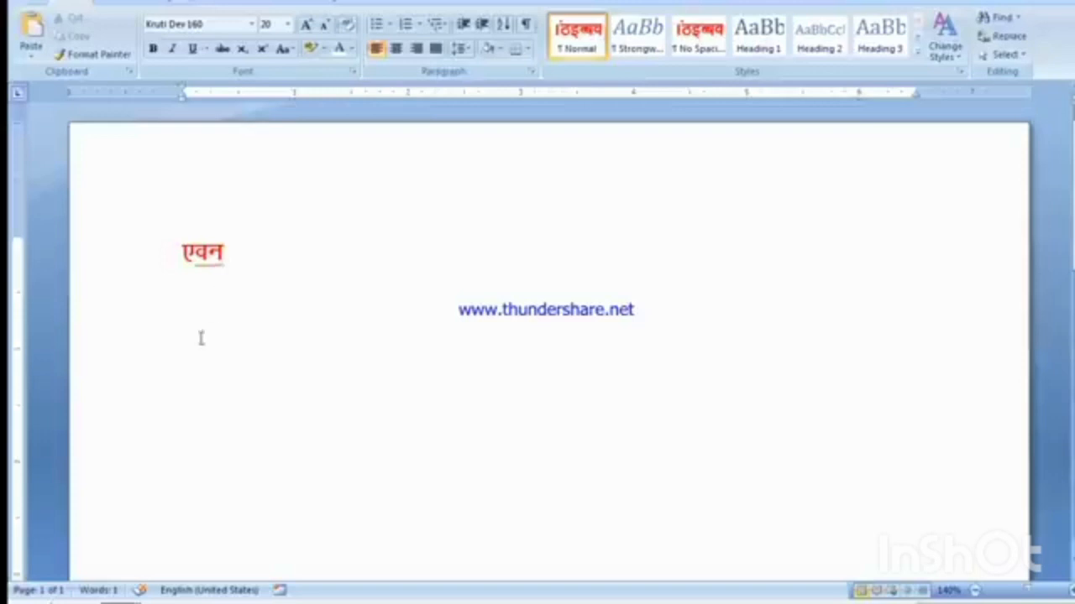
{"action": "key", "text": "ctrl+w"}
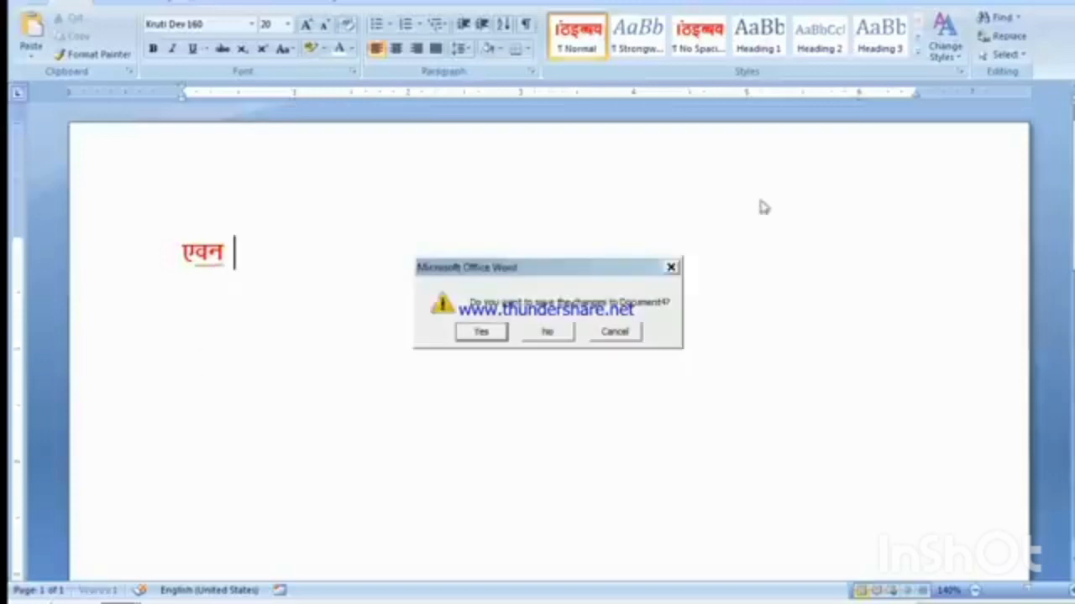
{"action": "left_click", "coordinate": [539, 334]}
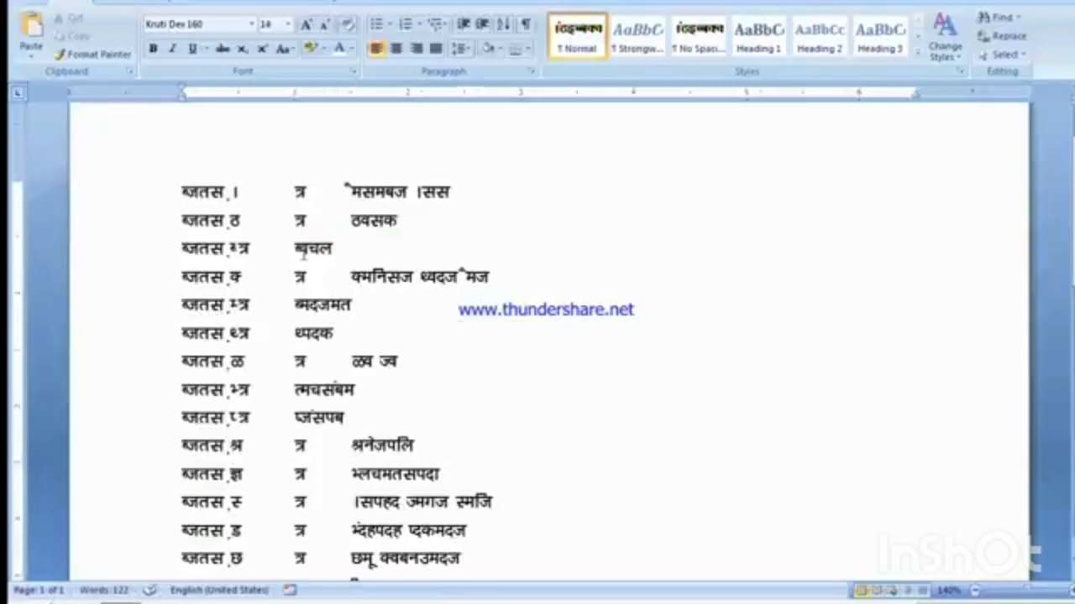
Step: Open the font settings for the shortcut list and try Algerian and Aharoni as the Latin text font
{"action": "key", "text": "ctrl+d"}
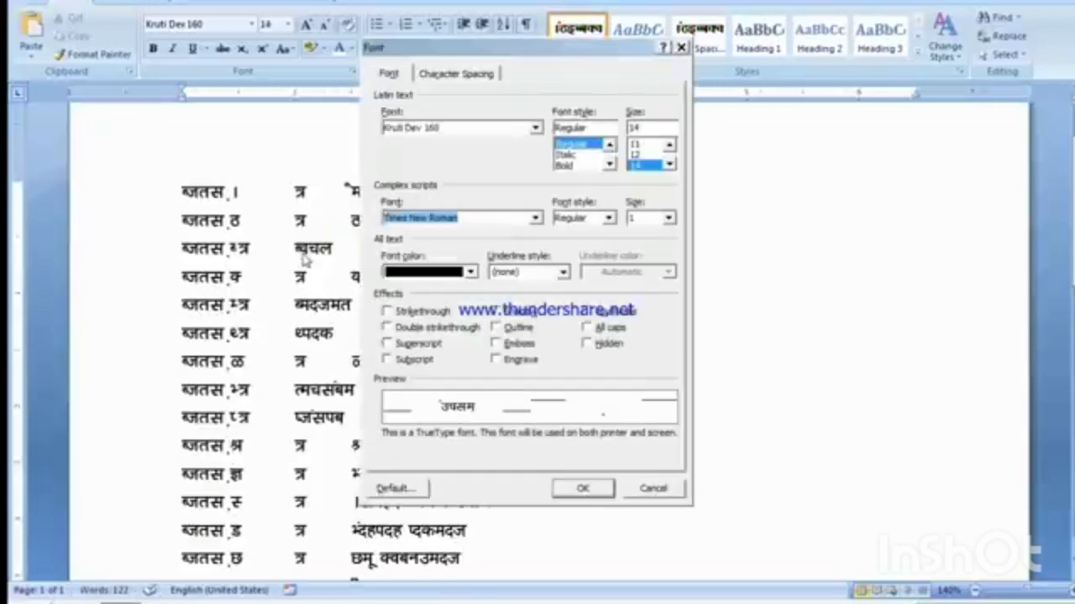
{"action": "left_click", "coordinate": [535, 130]}
{"action": "left_click", "coordinate": [537, 157]}
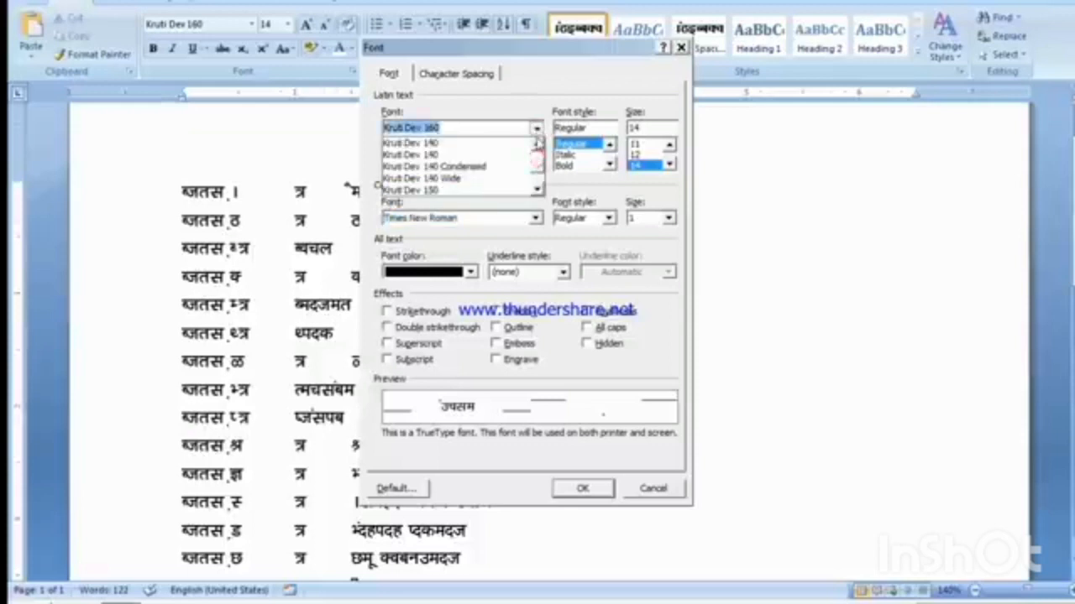
{"action": "left_click_drag", "start_coordinate": [537, 166], "coordinate": [537, 144]}
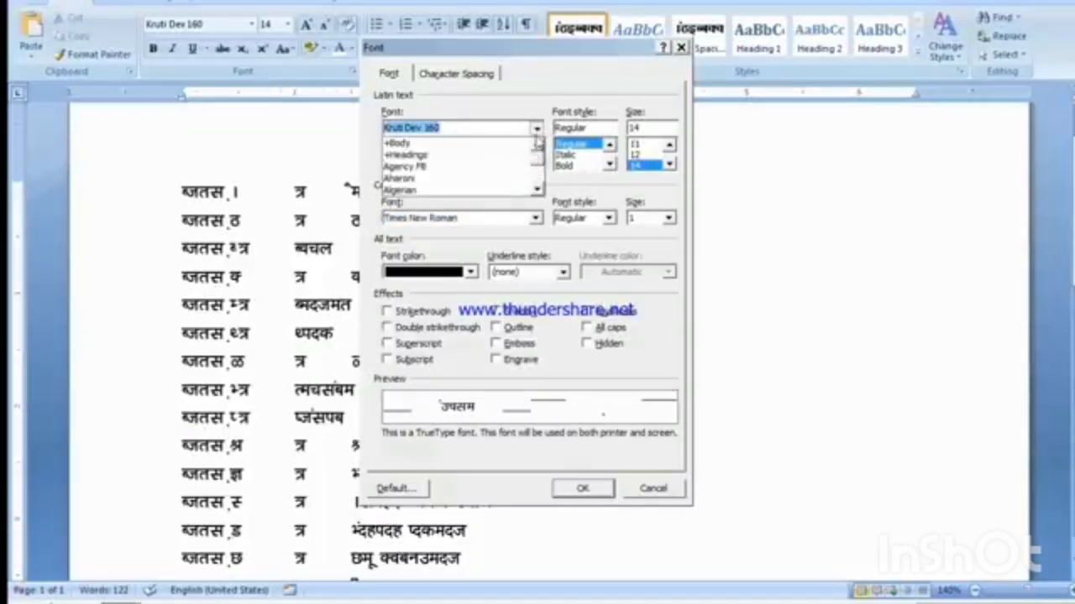
{"action": "left_click", "coordinate": [417, 190]}
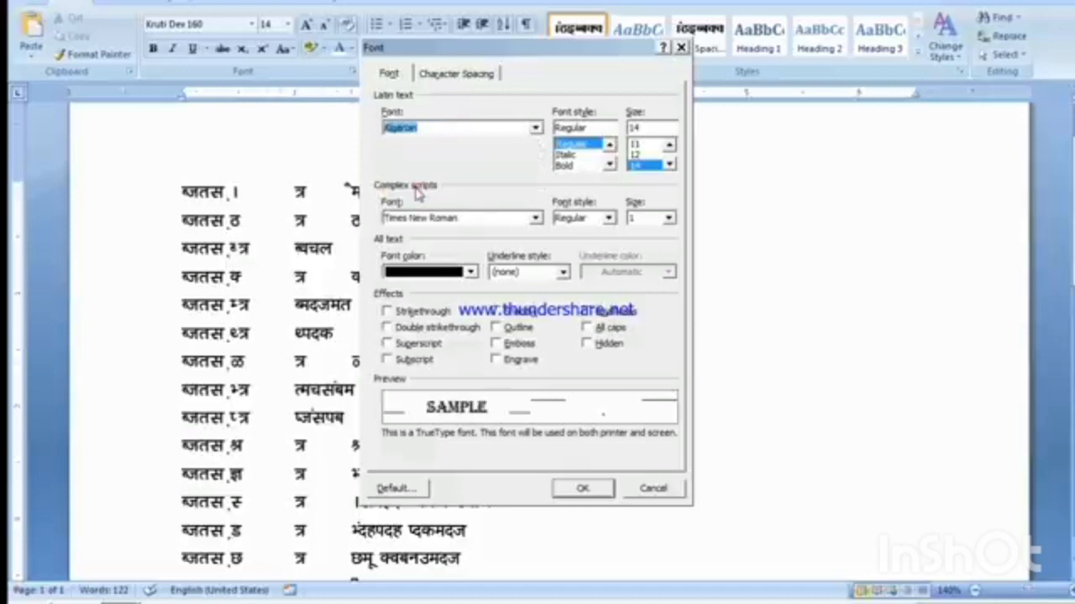
{"action": "left_click", "coordinate": [471, 127]}
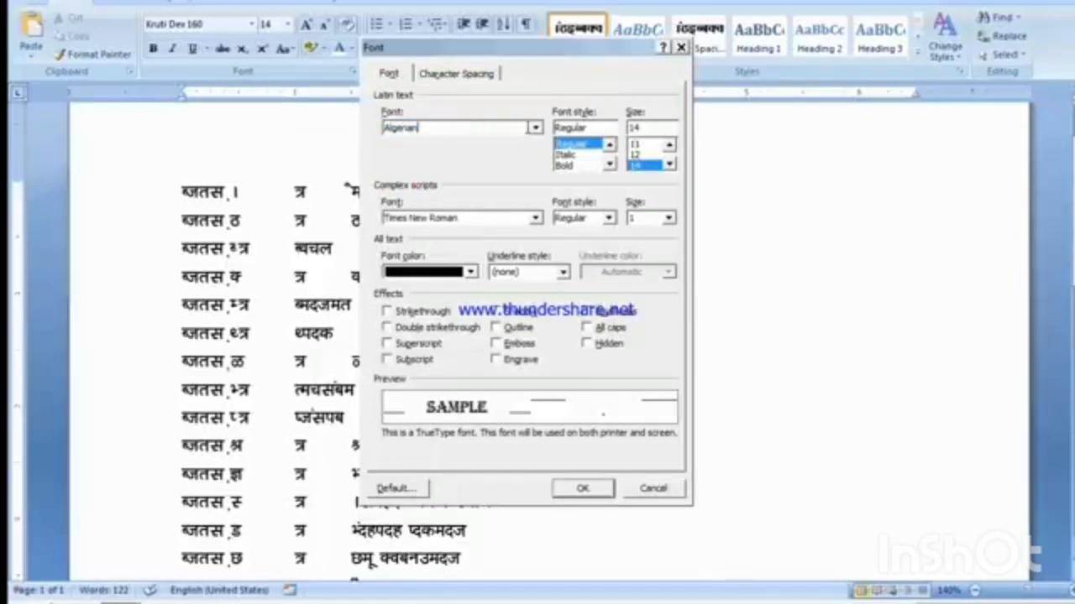
{"action": "left_click", "coordinate": [536, 128]}
{"action": "left_click", "coordinate": [435, 180]}
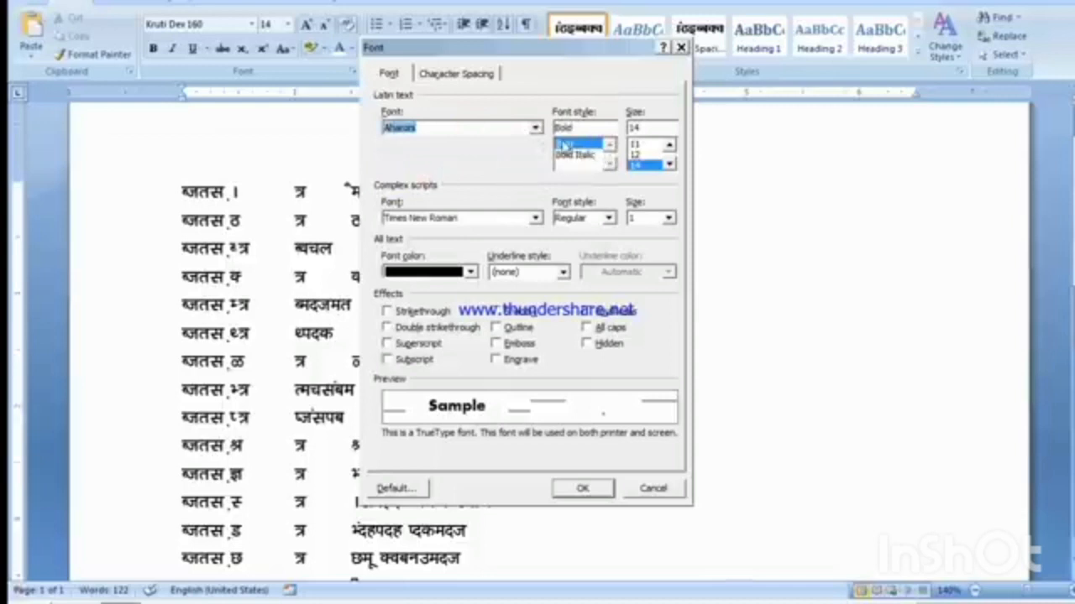
Step: Set the Latin text font to Arial with the Regular style and size 14
{"action": "left_click", "coordinate": [536, 127]}
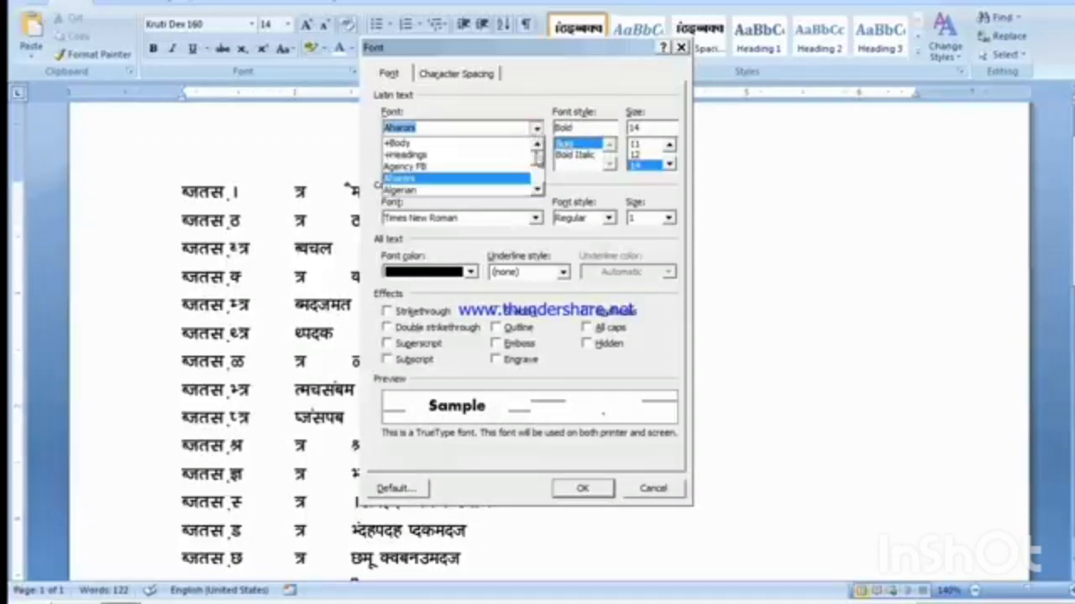
{"action": "left_click", "coordinate": [537, 190]}
{"action": "left_click", "coordinate": [537, 189]}
{"action": "left_click", "coordinate": [537, 190]}
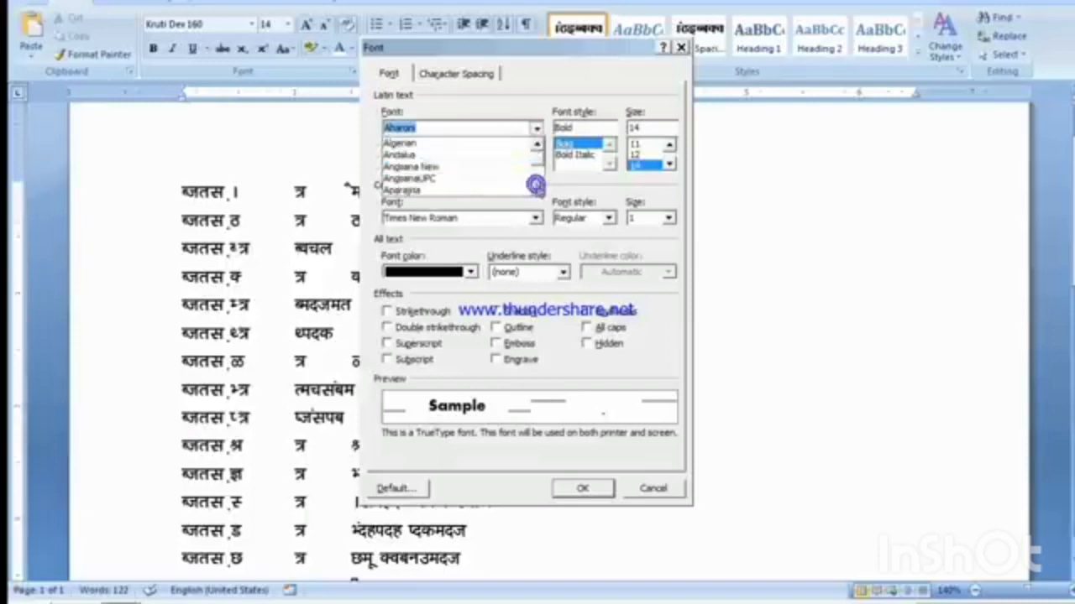
{"action": "left_click", "coordinate": [538, 190]}
{"action": "left_click", "coordinate": [537, 190]}
{"action": "left_click", "coordinate": [472, 167]}
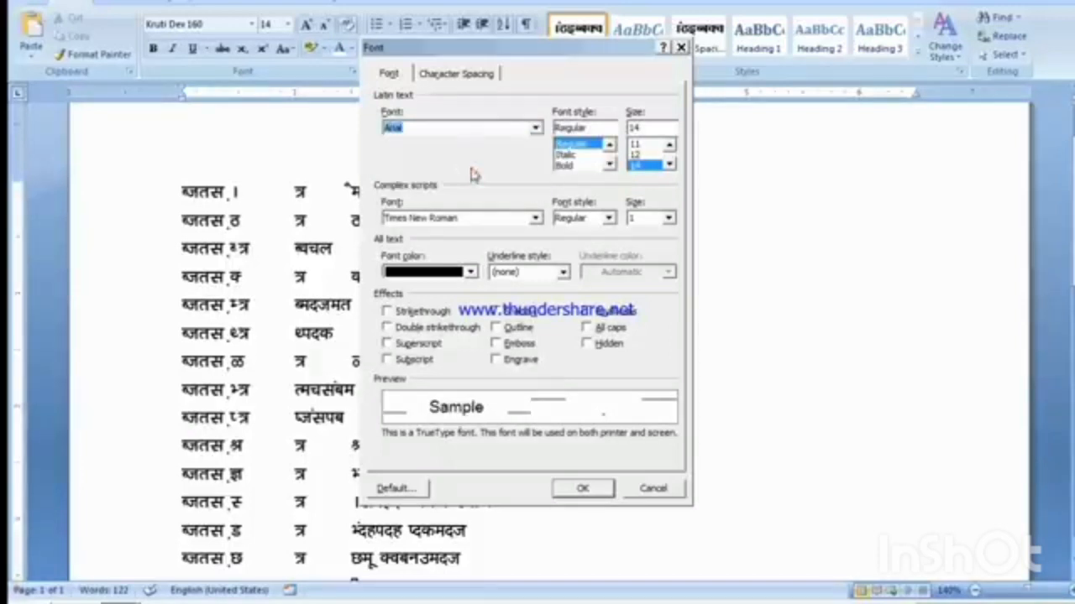
{"action": "left_click", "coordinate": [568, 148]}
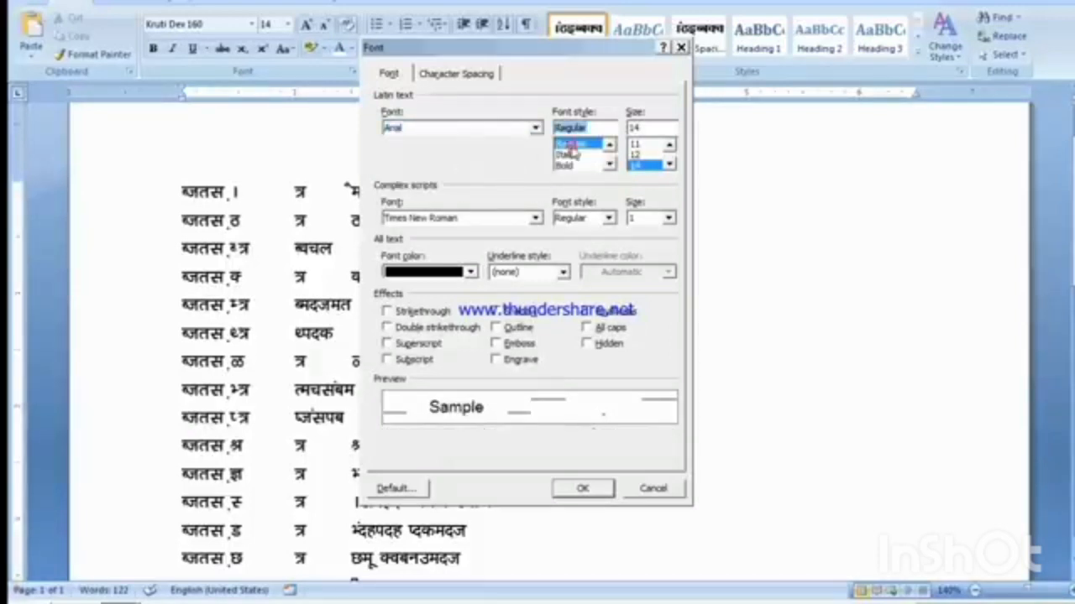
{"action": "left_click", "coordinate": [645, 166]}
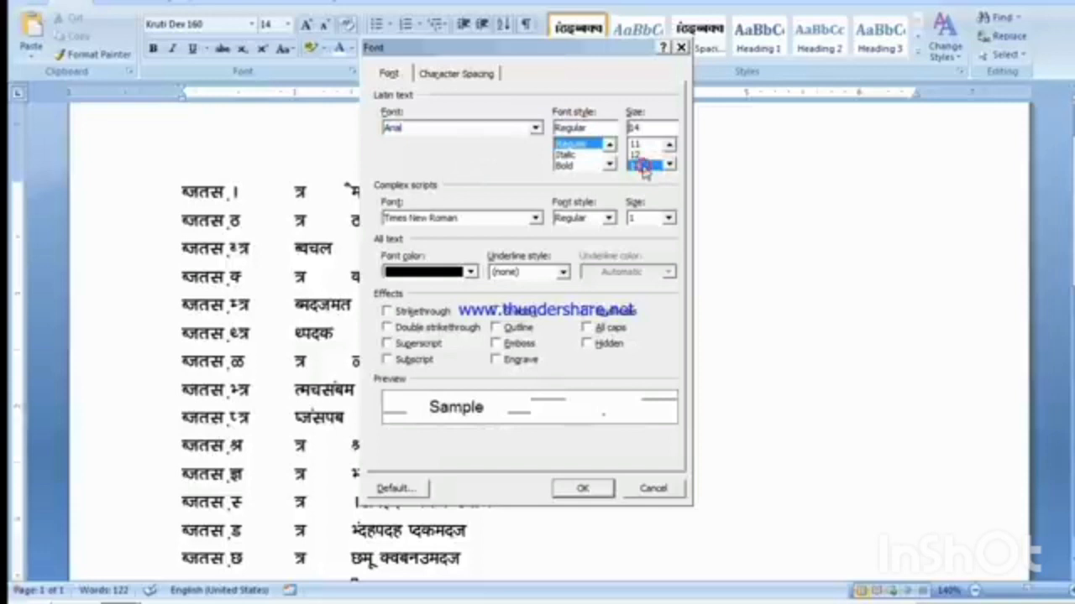
Step: Set the font color to Automatic and make the Arial 14 pt font the default in the Normal template
{"action": "left_click", "coordinate": [420, 273]}
{"action": "left_click", "coordinate": [395, 293]}
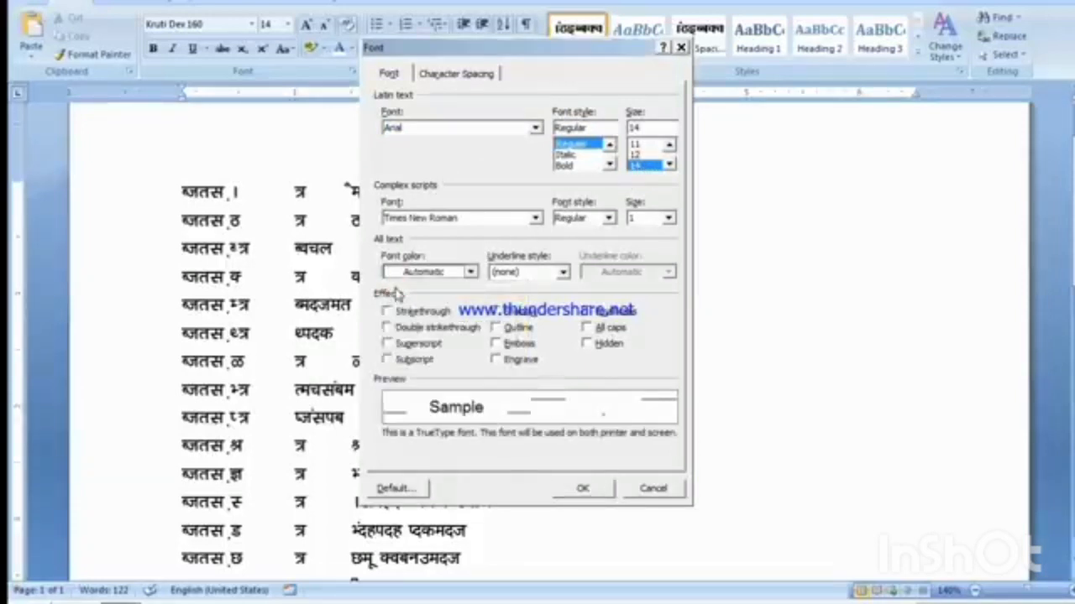
{"action": "left_click", "coordinate": [393, 488]}
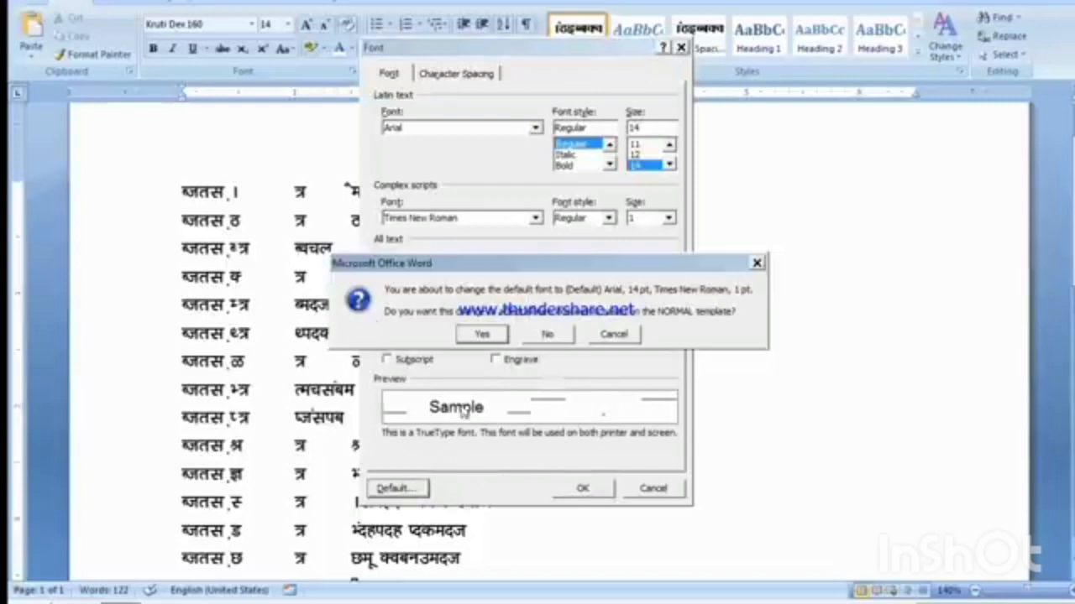
{"action": "left_click", "coordinate": [487, 333]}
{"action": "left_click", "coordinate": [380, 251]}
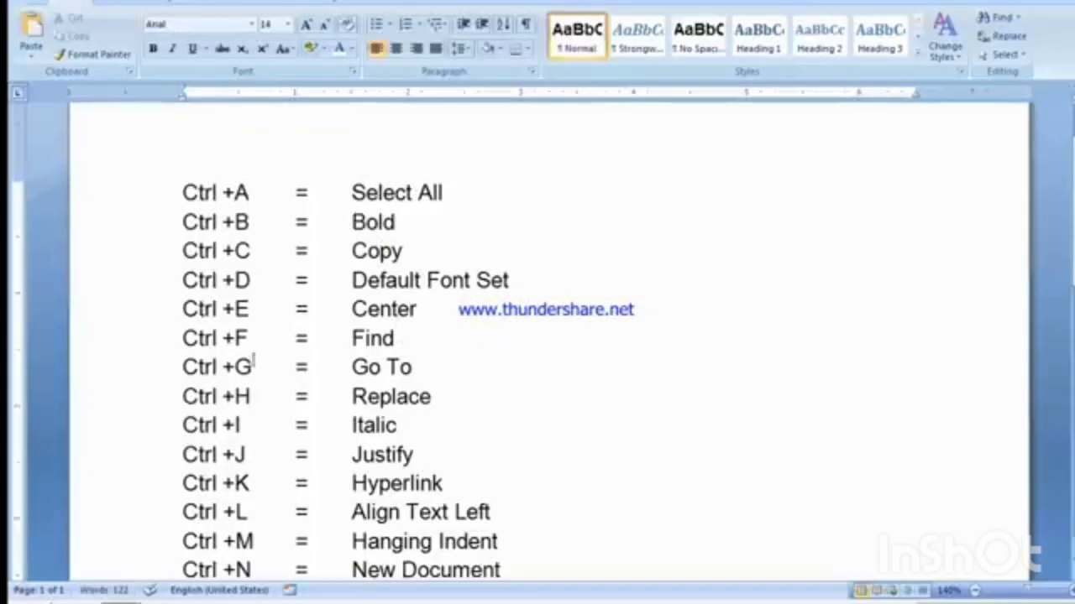
Step: Highlight the Ctrl +D entry in the shortcut list by selecting its text
{"action": "left_click_drag", "start_coordinate": [185, 280], "coordinate": [419, 279]}
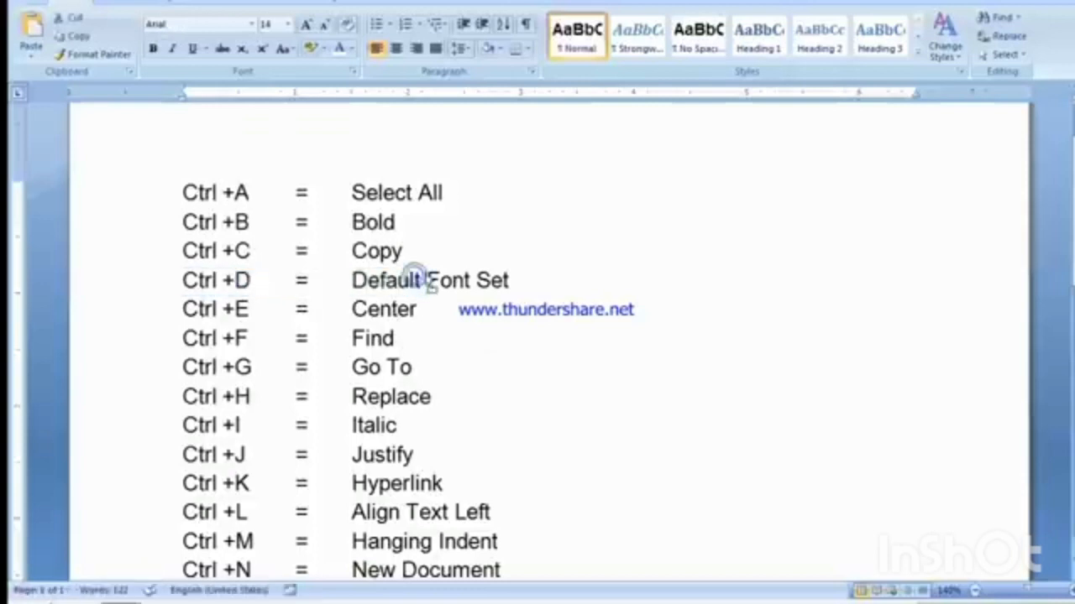
{"action": "left_click", "coordinate": [425, 281]}
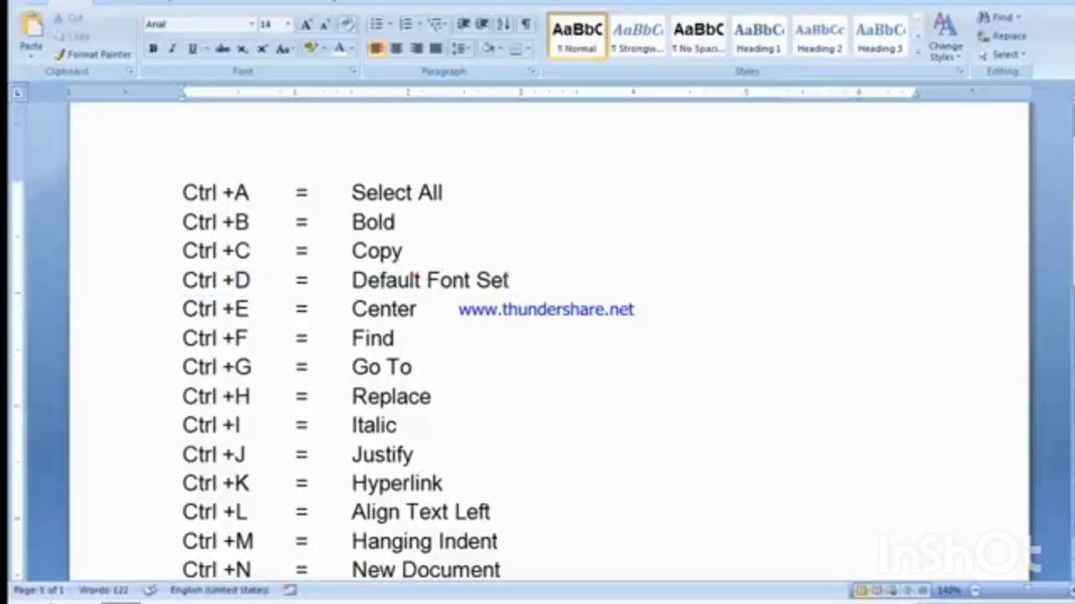
{"action": "left_click_drag", "start_coordinate": [266, 283], "coordinate": [207, 284]}
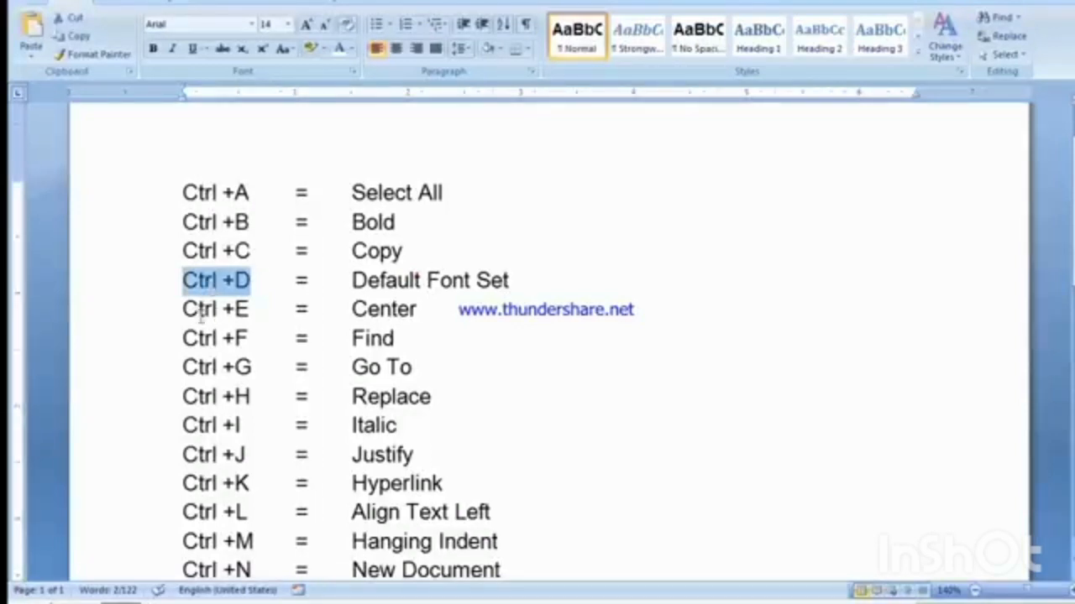
Step: Center the Ctrl +E line of the shortcut list and restore its left alignment, repeating the pair once
{"action": "left_click", "coordinate": [230, 309]}
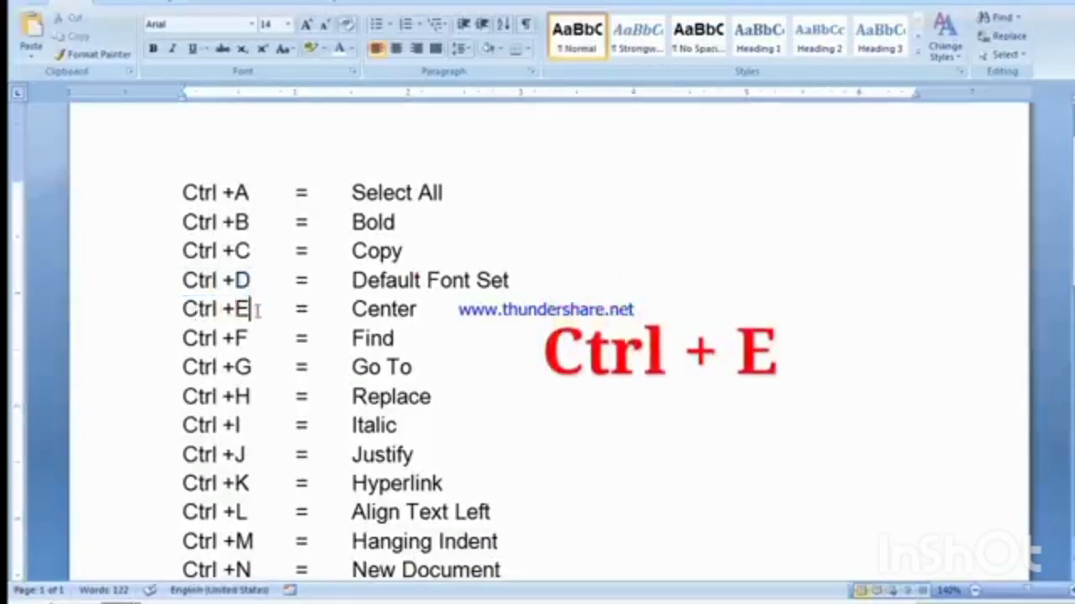
{"action": "left_click", "coordinate": [350, 309]}
{"action": "left_click", "coordinate": [349, 308]}
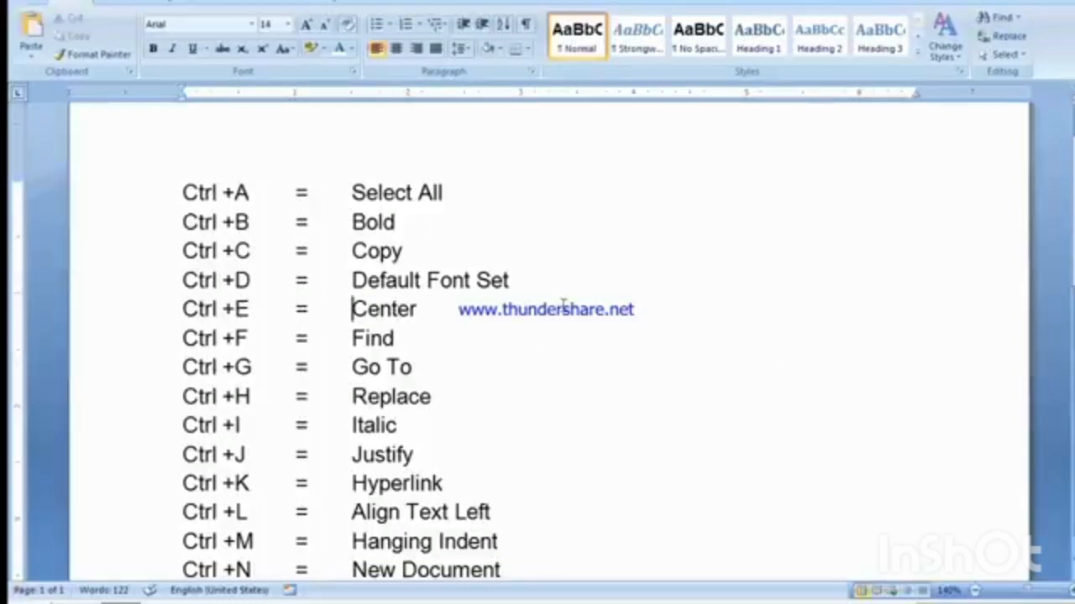
{"action": "key", "text": "ctrl+e"}
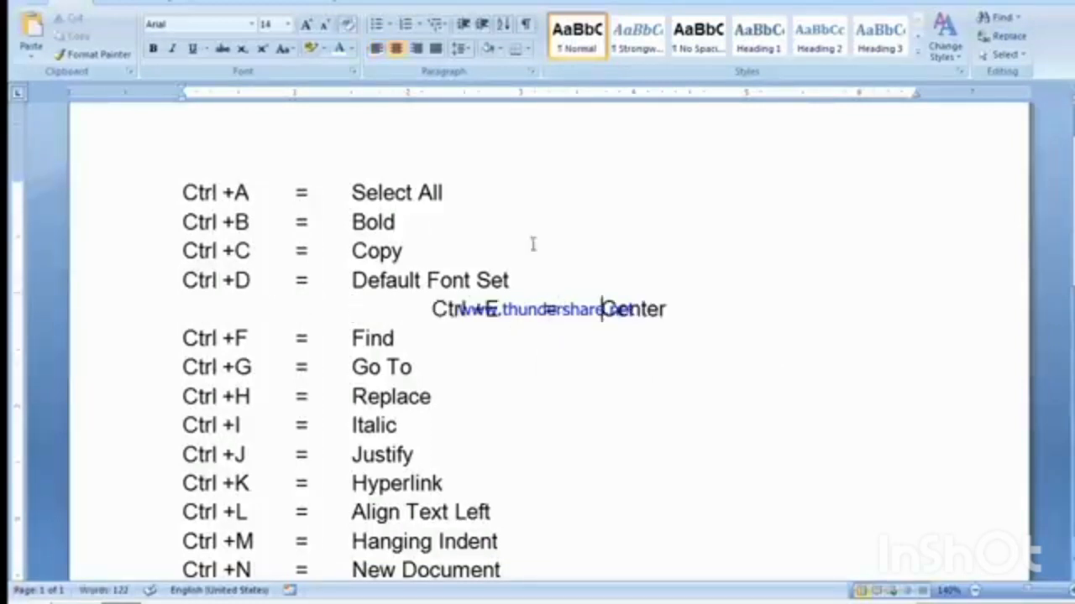
{"action": "left_click", "coordinate": [376, 51]}
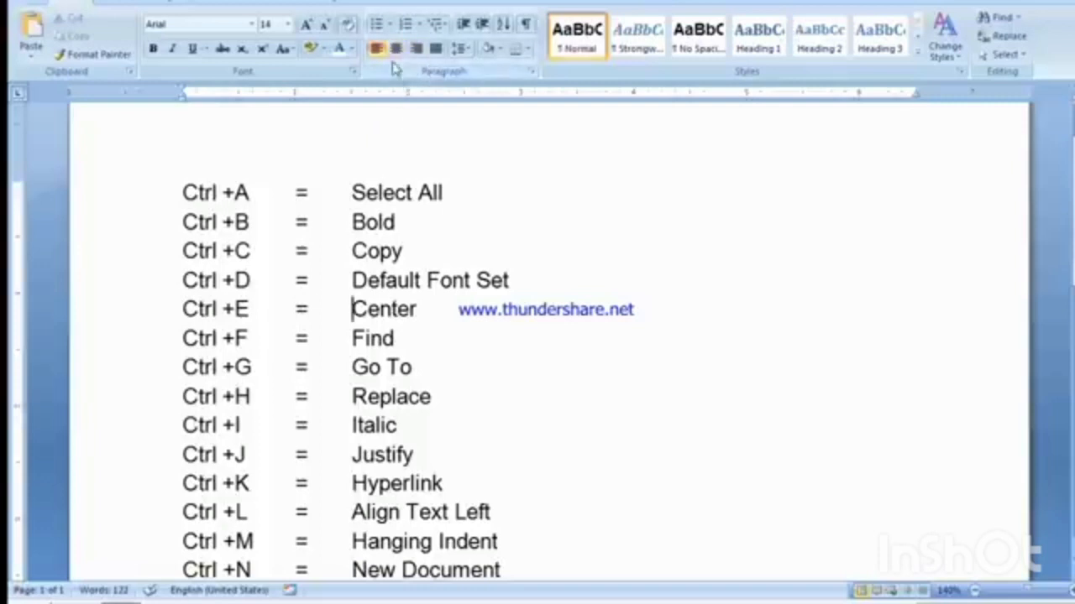
{"action": "left_click", "coordinate": [396, 48]}
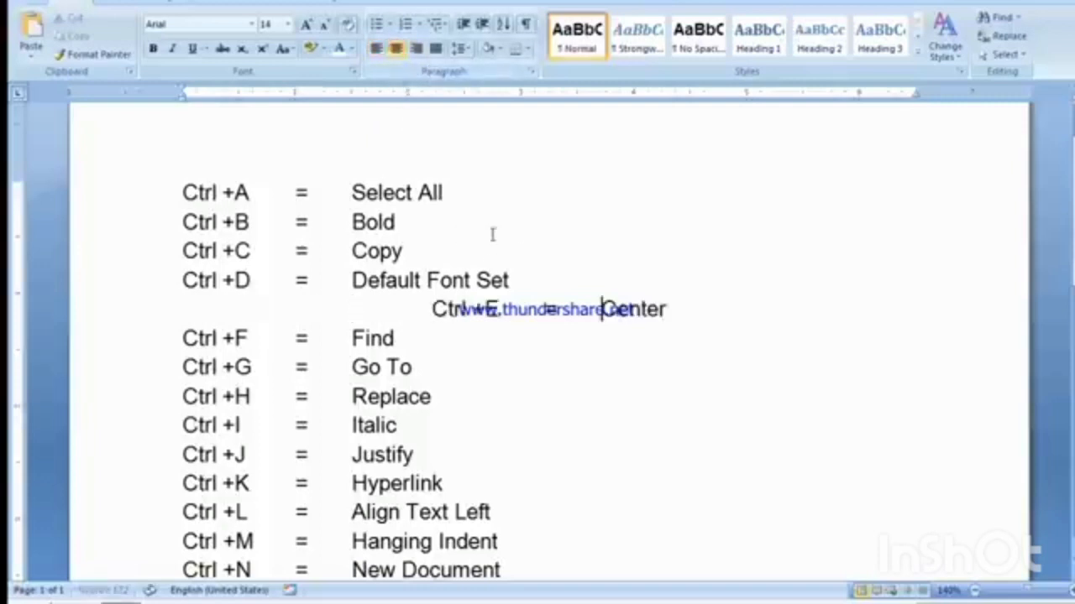
{"action": "left_click", "coordinate": [376, 51]}
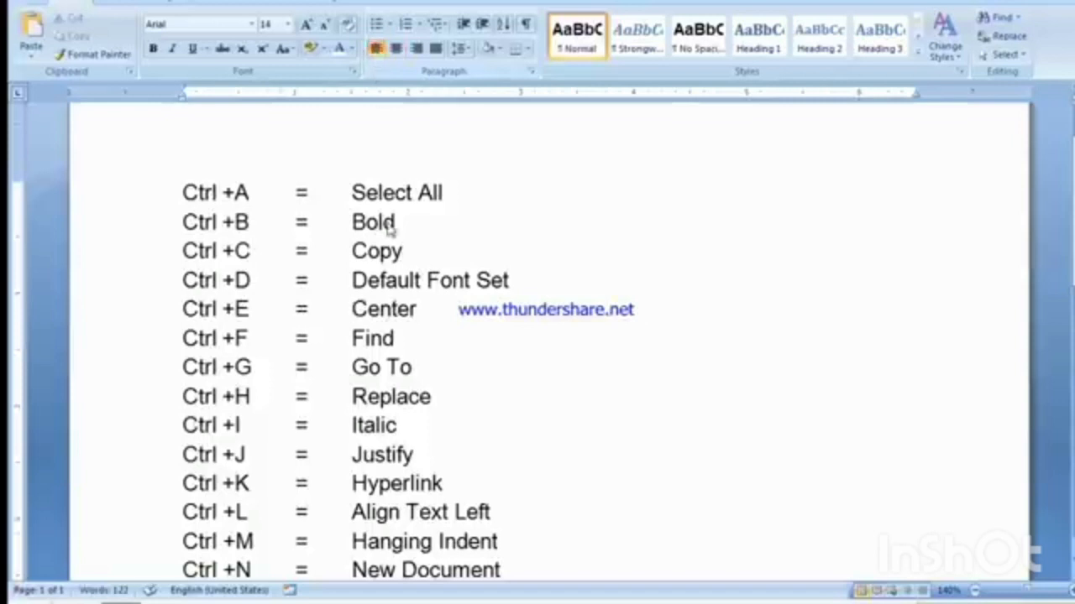
{"action": "left_click_drag", "start_coordinate": [236, 309], "coordinate": [351, 309]}
{"action": "left_click", "coordinate": [416, 312]}
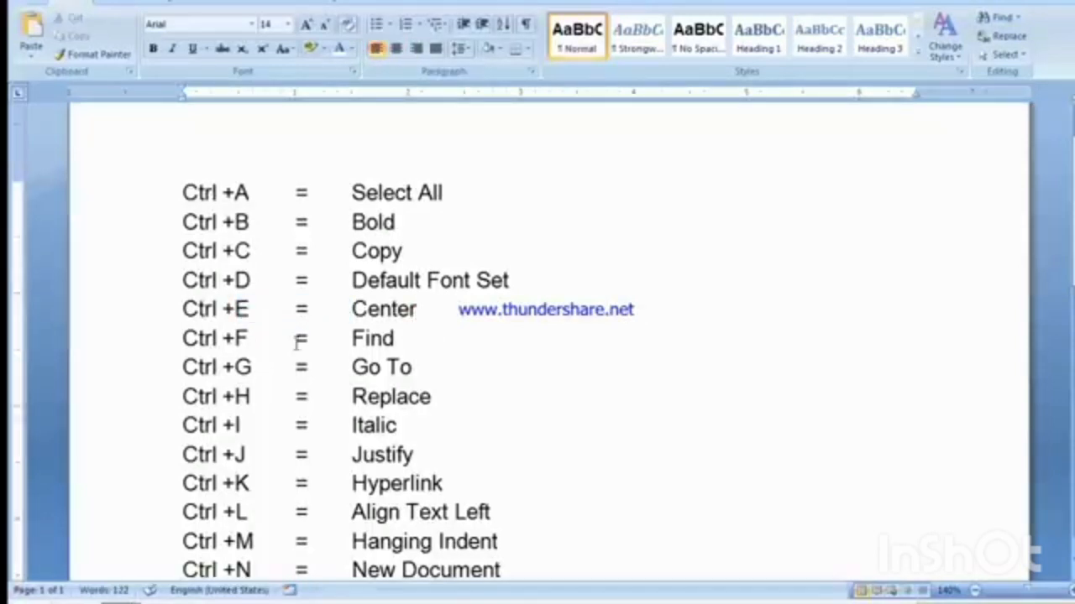
Step: Search the shortcut list for the next letter G, starting from the Ctrl +F line, with the Find dialog moved lower over the page
{"action": "left_click_drag", "start_coordinate": [220, 338], "coordinate": [250, 339]}
{"action": "left_click", "coordinate": [366, 340]}
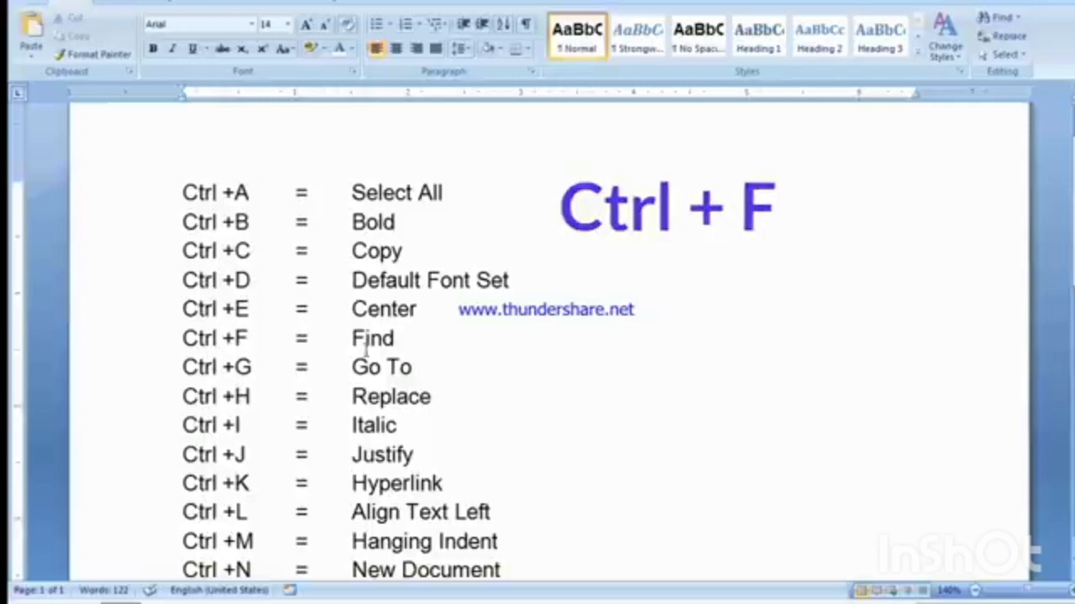
{"action": "key", "text": "ctrl+f"}
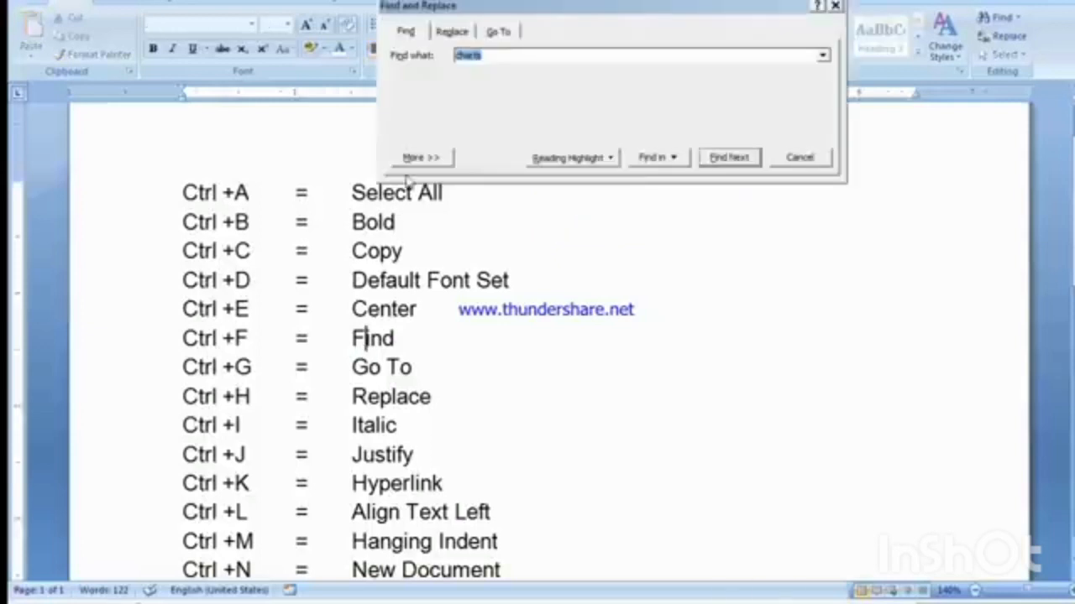
{"action": "left_click_drag", "start_coordinate": [449, 14], "coordinate": [416, 90]}
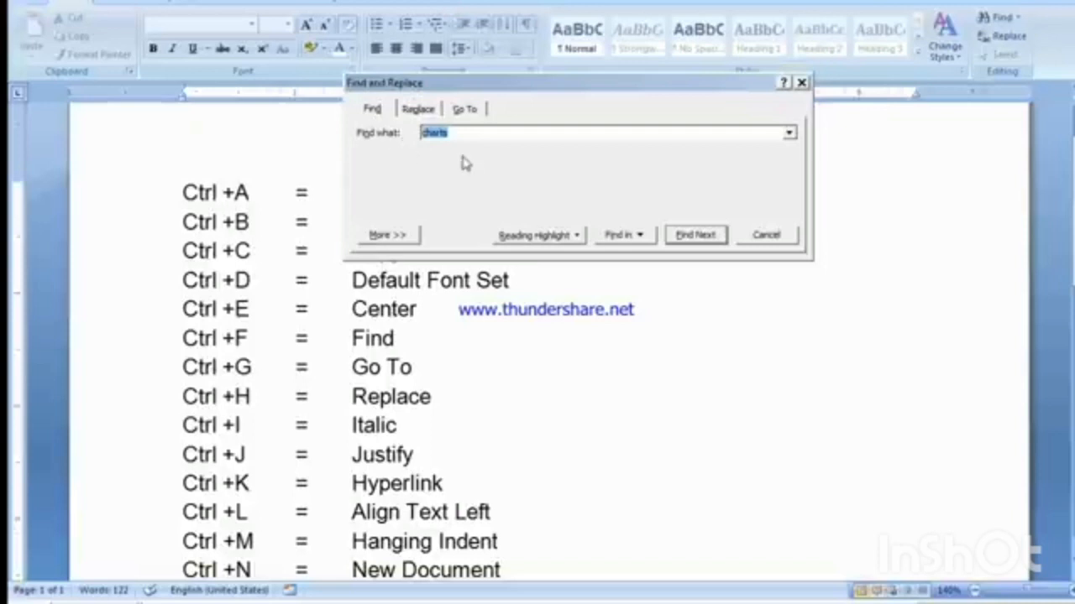
{"action": "double_click", "coordinate": [509, 135]}
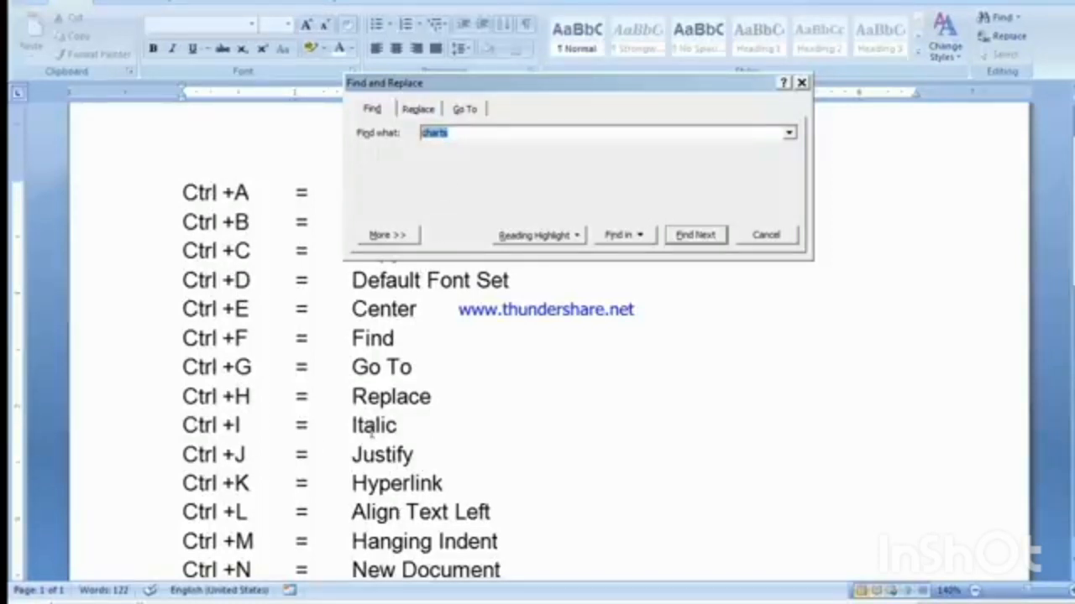
{"action": "type", "text": "c"}
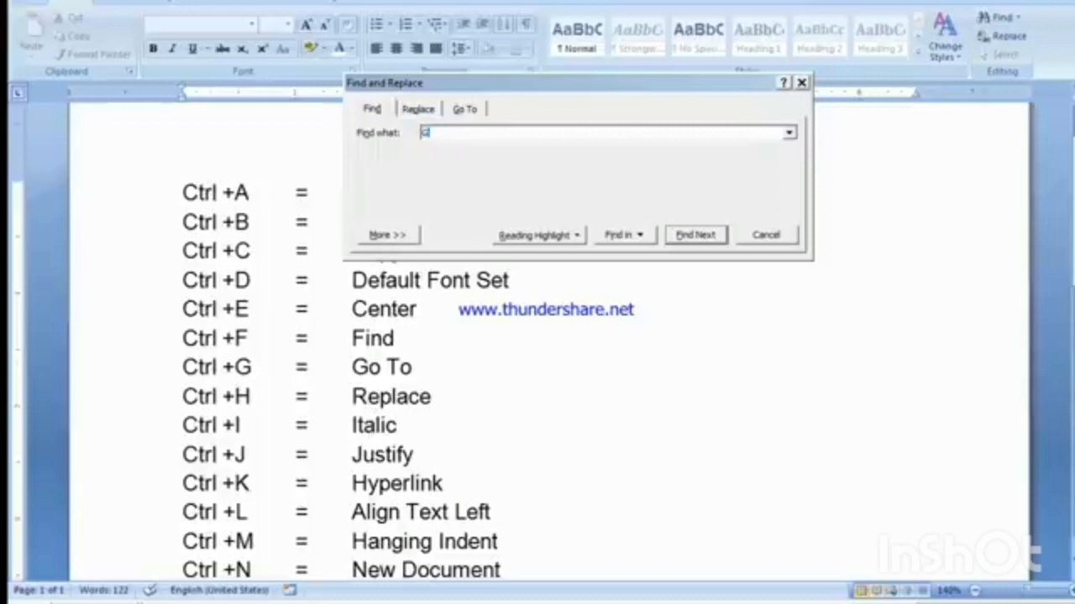
{"action": "left_click", "coordinate": [697, 236]}
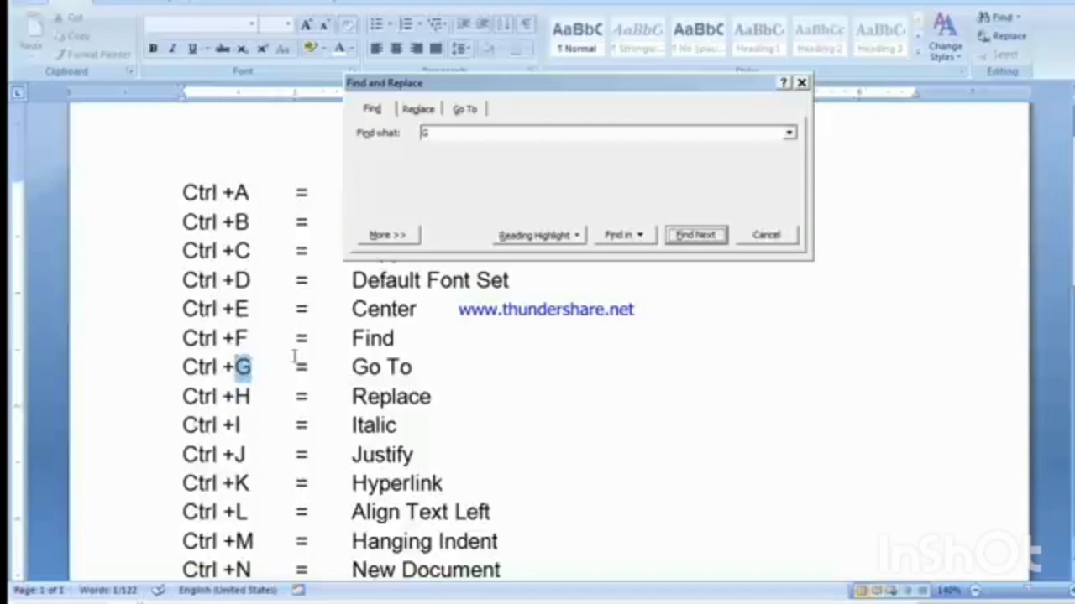
Step: Go through the further occurrences of the letter G in the document with Find and close the search
{"action": "left_click", "coordinate": [699, 235]}
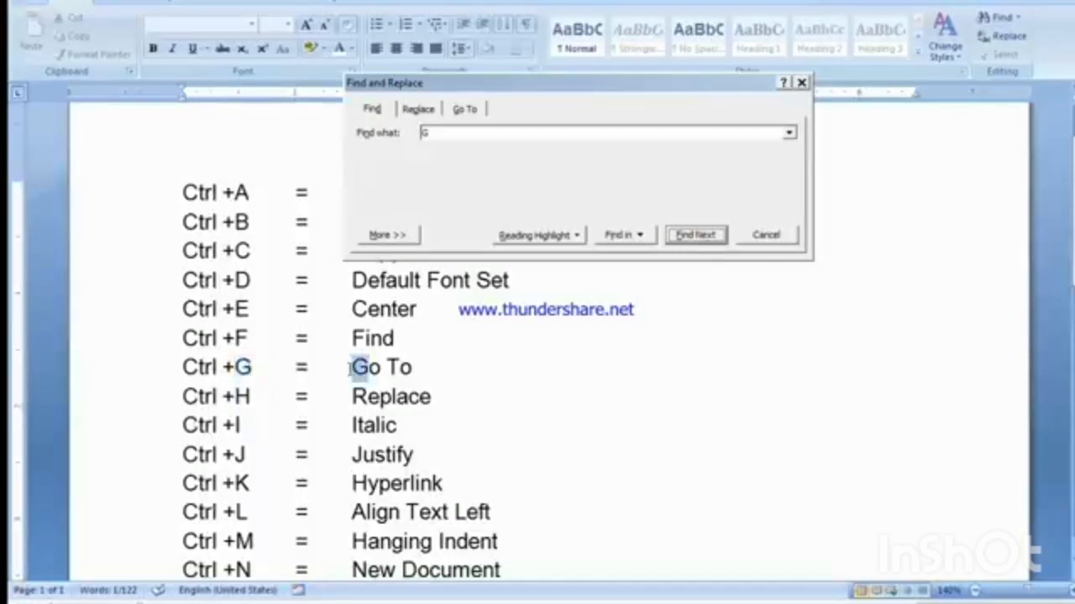
{"action": "left_click", "coordinate": [693, 235]}
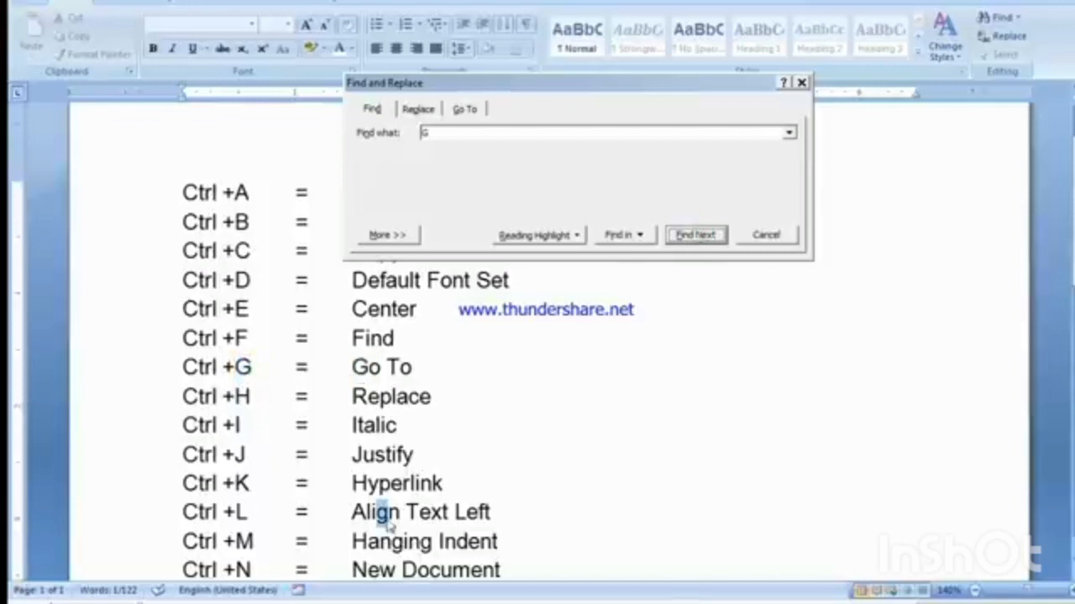
{"action": "left_click", "coordinate": [689, 237]}
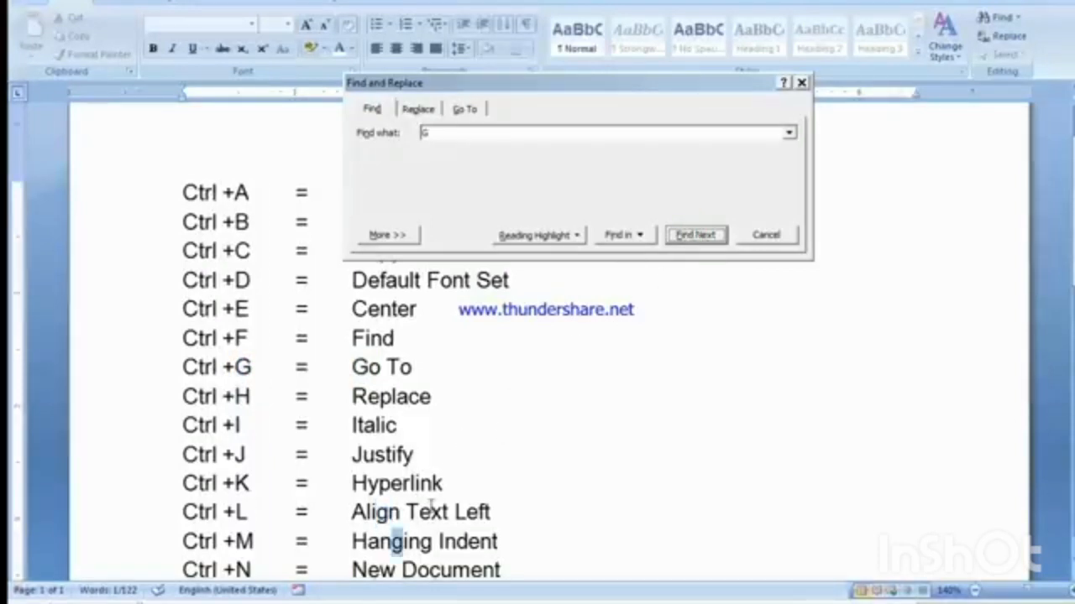
{"action": "left_click", "coordinate": [691, 237]}
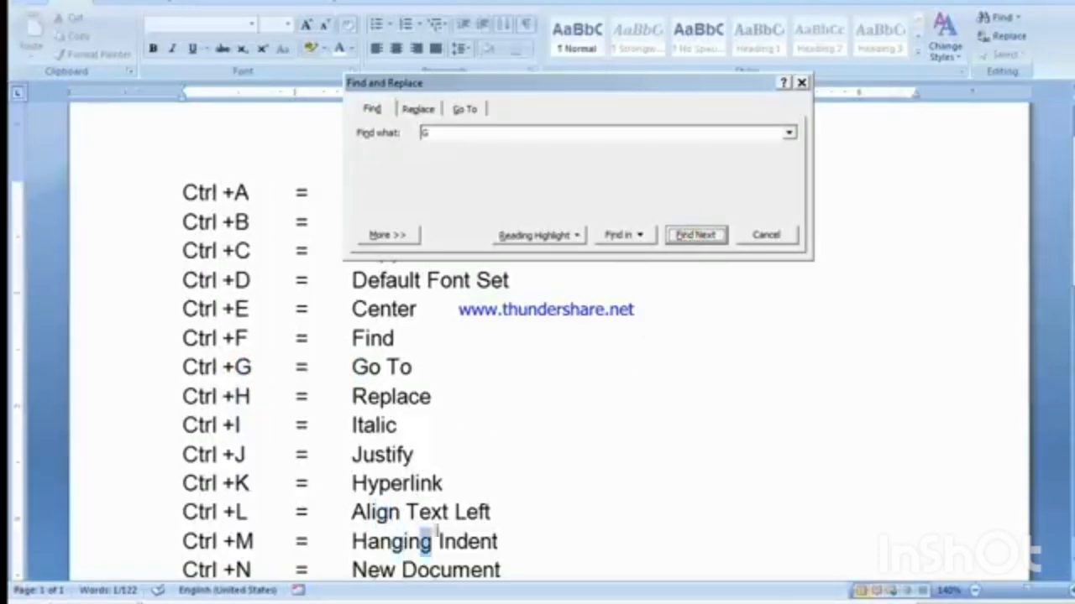
{"action": "left_click", "coordinate": [692, 237]}
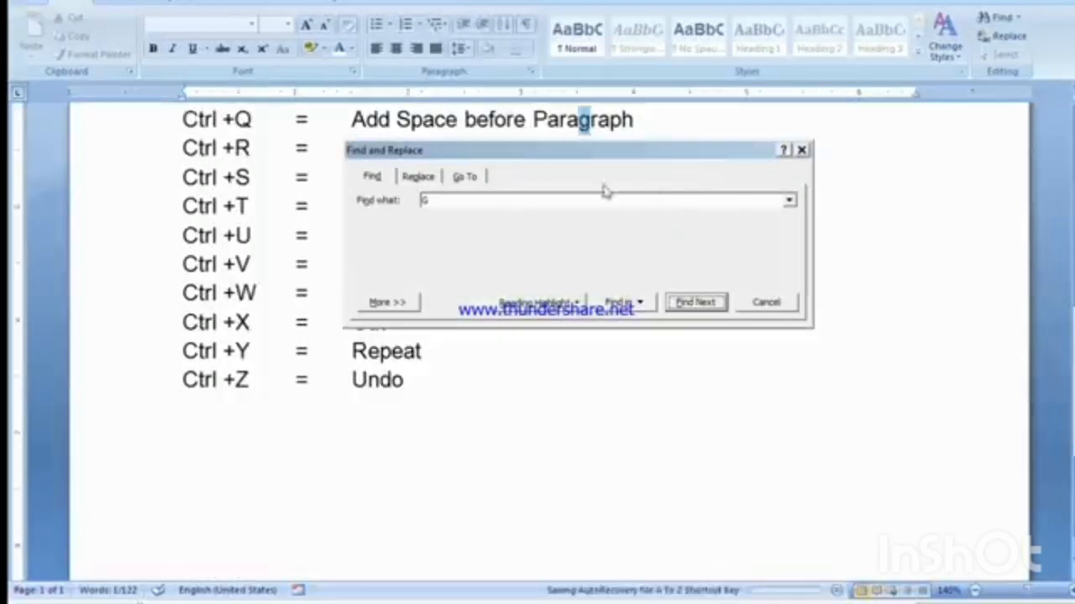
{"action": "left_click", "coordinate": [764, 304]}
Step: Highlight the Ctrl +G Go To entry in the shortcut list by selecting its text
{"action": "scroll", "coordinate": [621, 325], "scroll_direction": "up", "scroll_amount": 5}
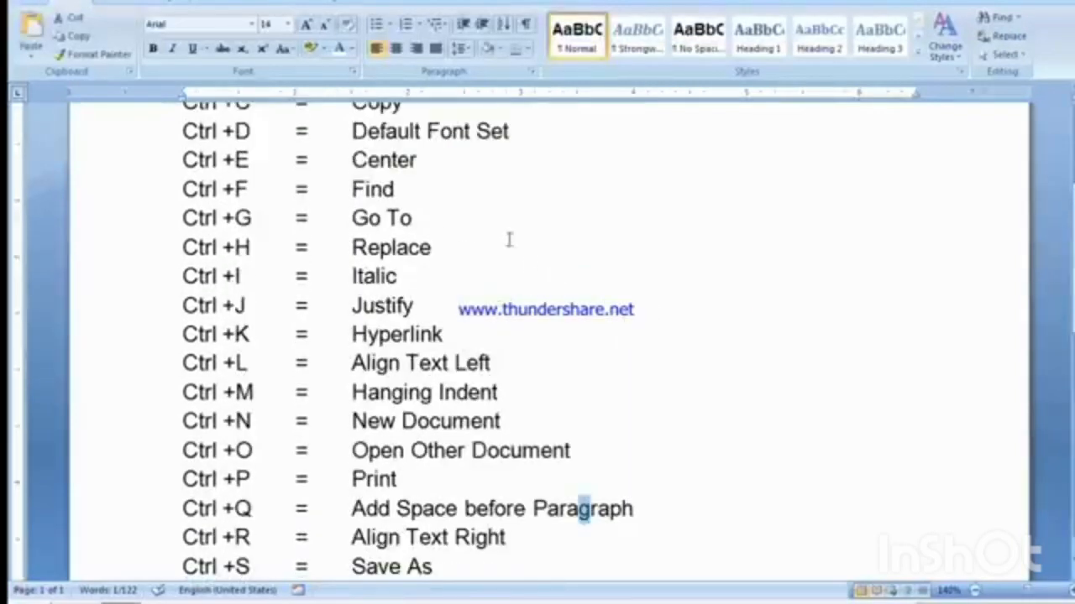
{"action": "left_click", "coordinate": [424, 217]}
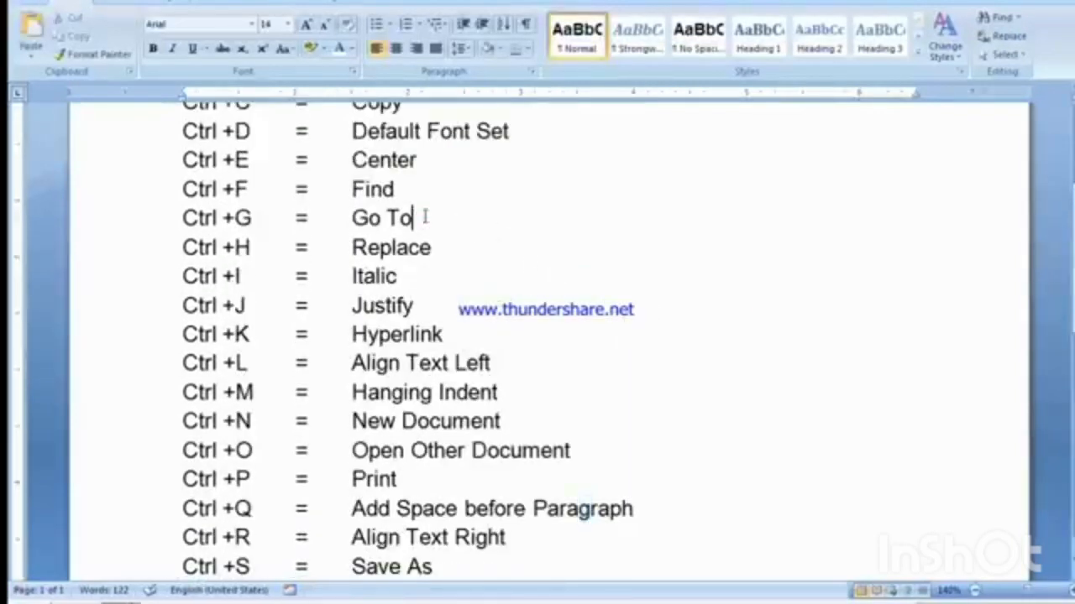
{"action": "double_click", "coordinate": [261, 191]}
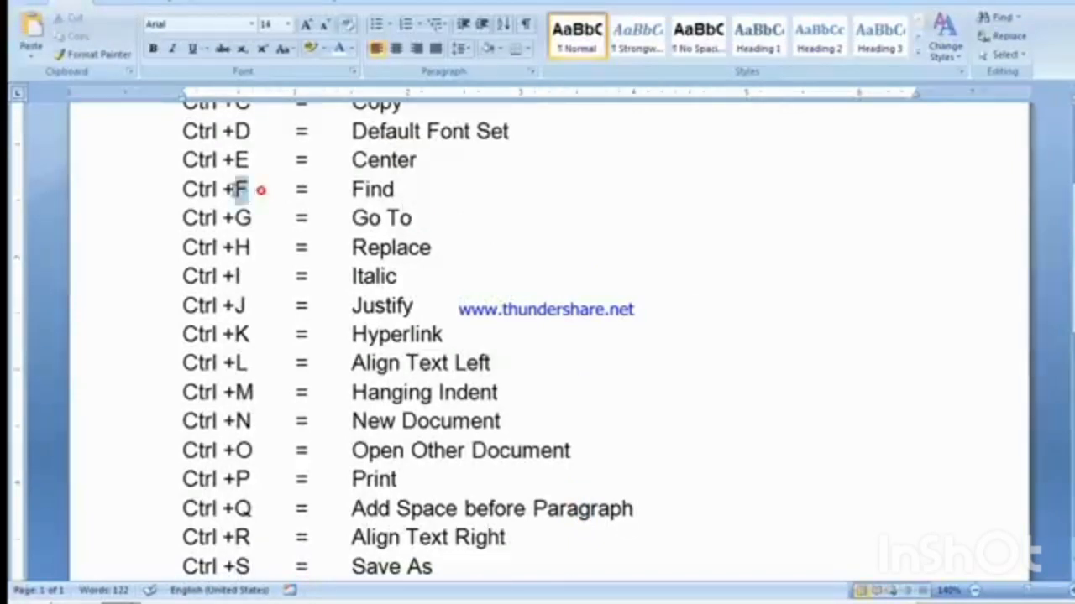
{"action": "left_click", "coordinate": [352, 202]}
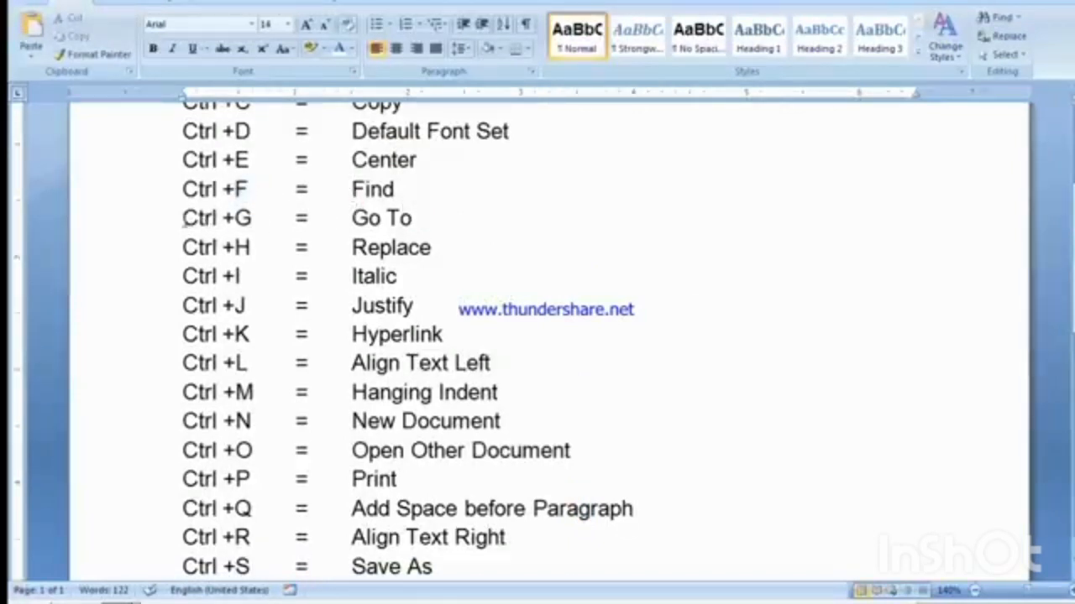
{"action": "left_click_drag", "start_coordinate": [187, 217], "coordinate": [428, 229]}
{"action": "scroll", "coordinate": [428, 228], "scroll_direction": "up", "scroll_amount": 2}
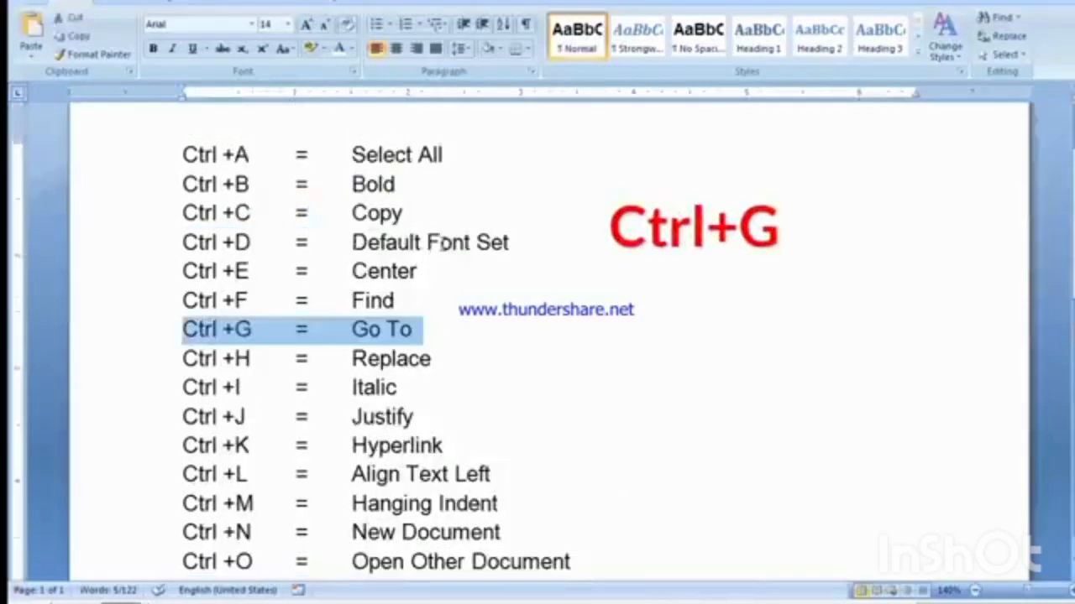
Step: Show the Go To dialog from the Ctrl +G line, compare it with the Find options, and close it
{"action": "left_click", "coordinate": [418, 384]}
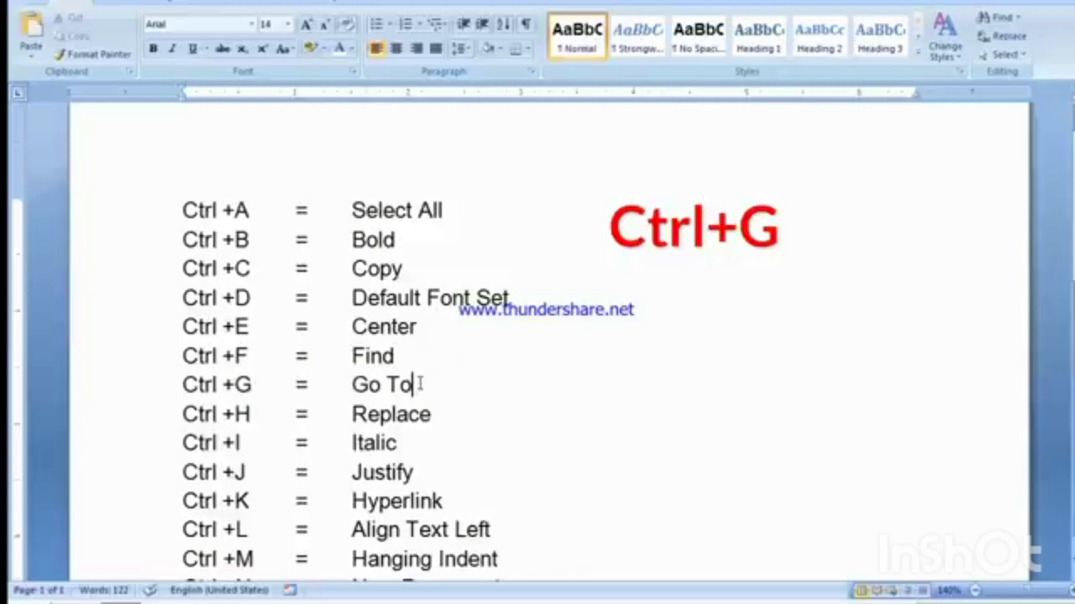
{"action": "key", "text": "ctrl+g"}
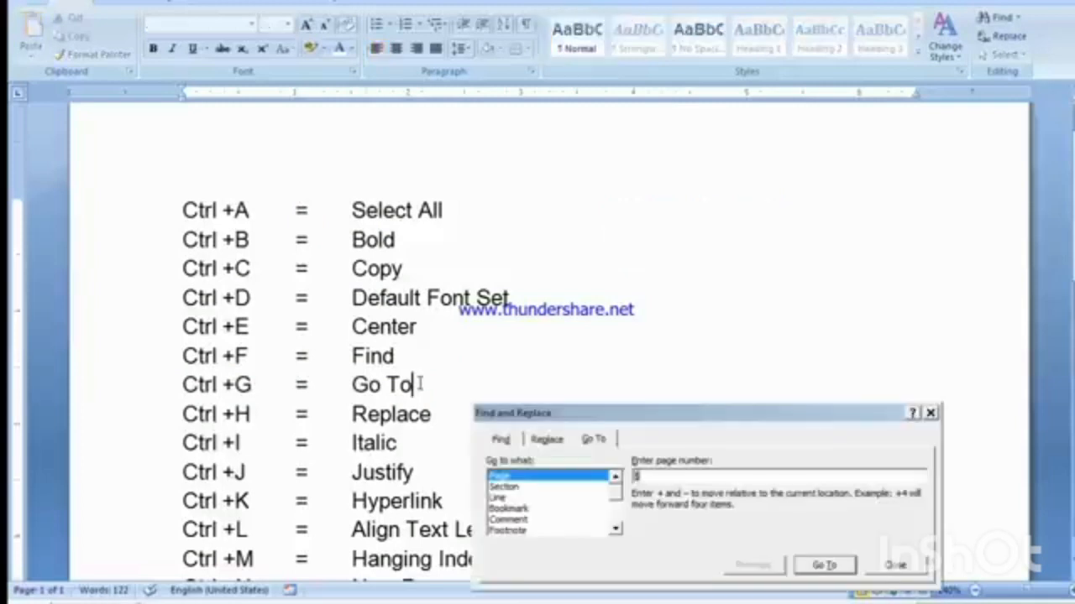
{"action": "left_click_drag", "start_coordinate": [514, 407], "coordinate": [434, 240]}
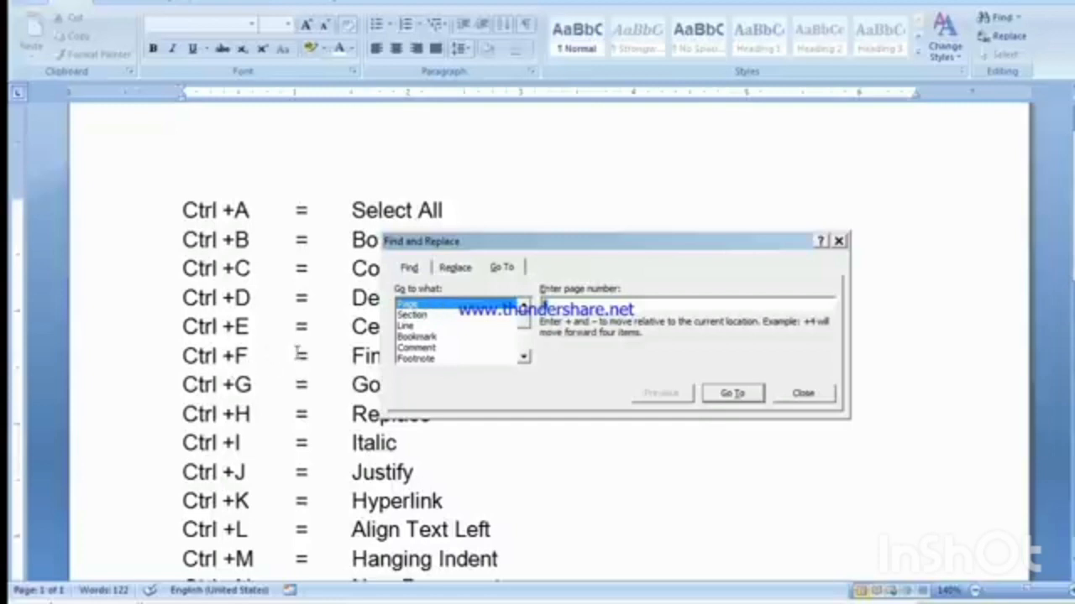
{"action": "left_click", "coordinate": [408, 267]}
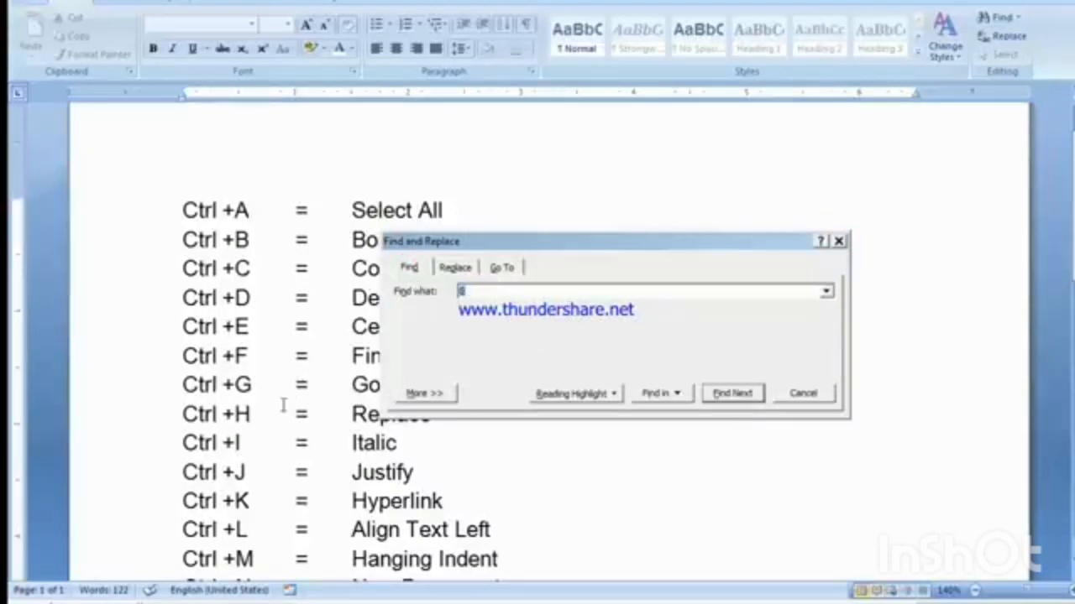
{"action": "left_click", "coordinate": [500, 268]}
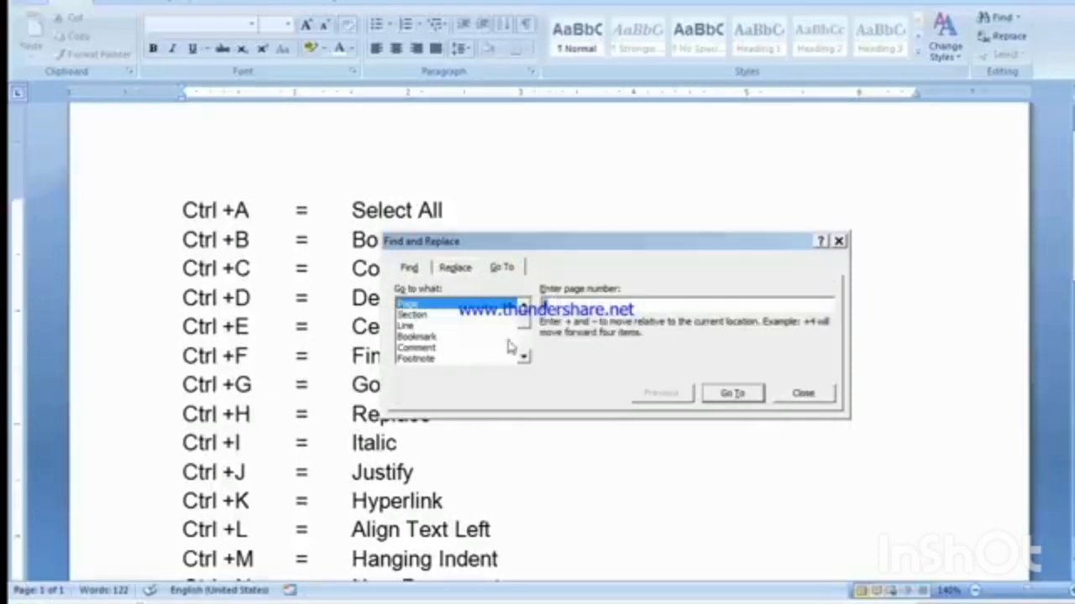
{"action": "left_click", "coordinate": [799, 394]}
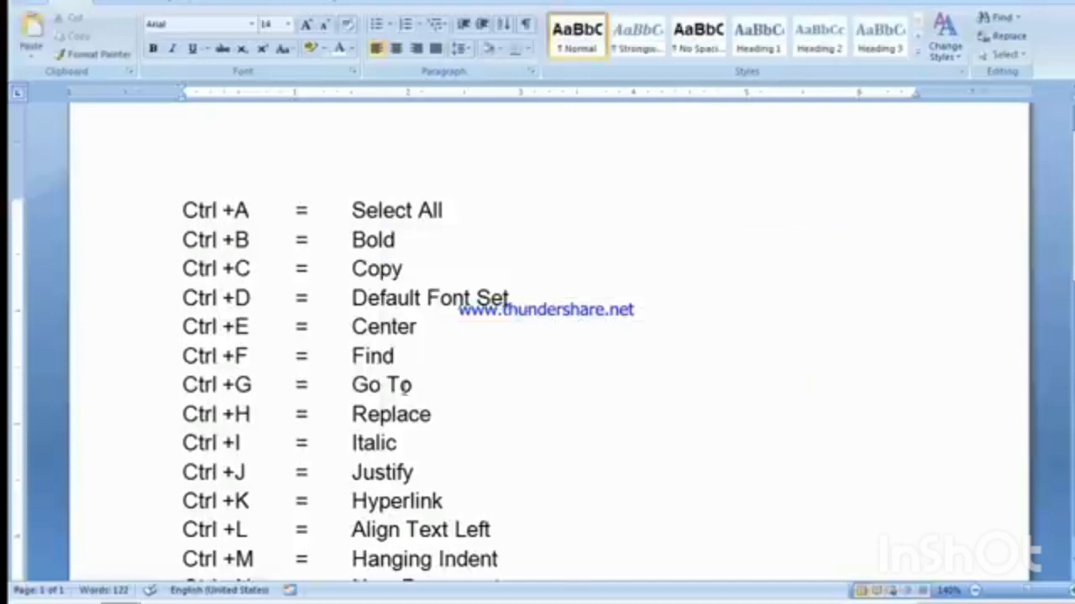
Step: Insert page breaks after the end of the shortcut list to add two blank pages
{"action": "scroll", "coordinate": [412, 369], "scroll_direction": "down", "scroll_amount": 5}
{"action": "scroll", "coordinate": [413, 453], "scroll_direction": "down", "scroll_amount": 5}
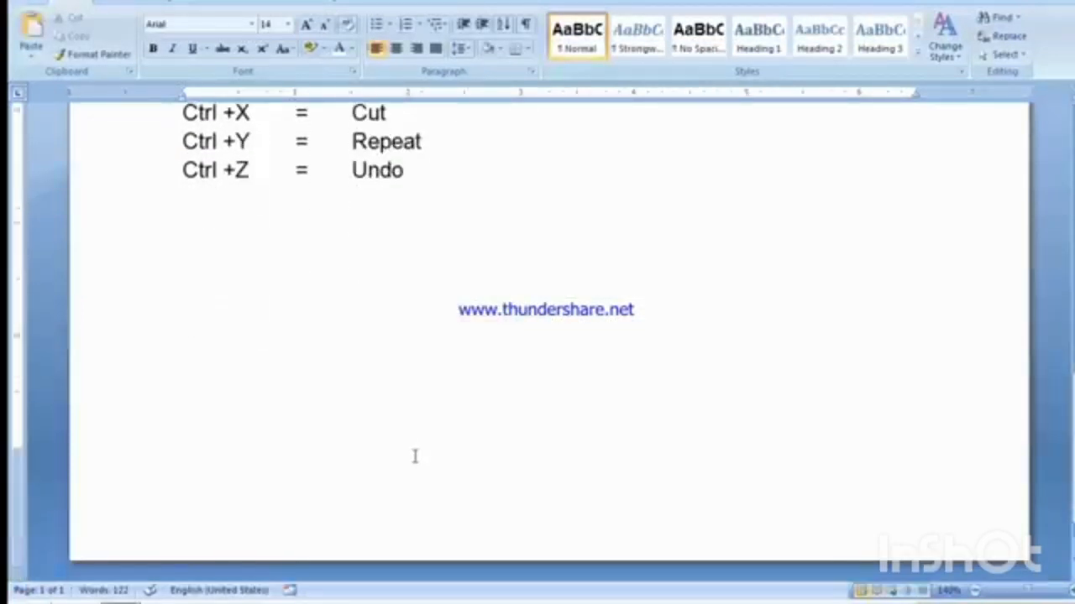
{"action": "scroll", "coordinate": [414, 455], "scroll_direction": "up", "scroll_amount": 3}
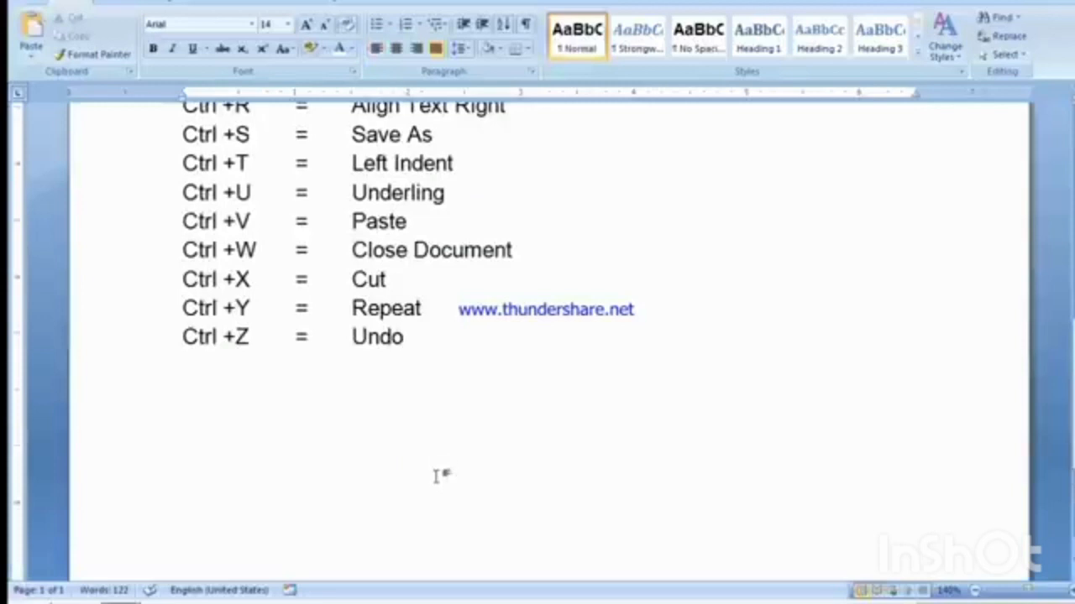
{"action": "key", "text": "Return"}
{"action": "key", "text": "ctrl+Return"}
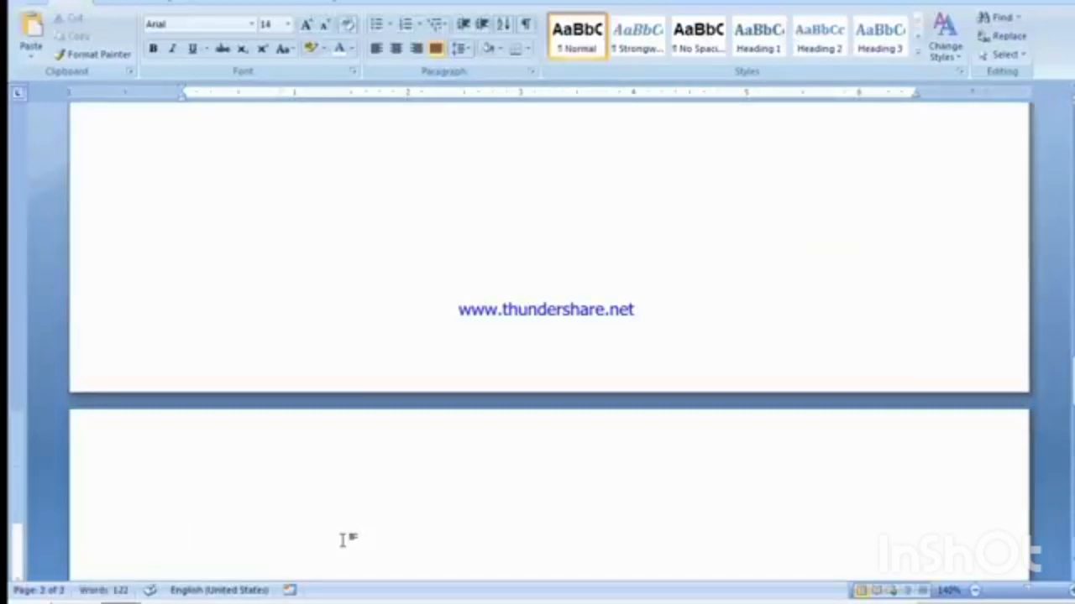
Step: Enter the text PAGE 1 on the blank second page
{"action": "scroll", "coordinate": [383, 342], "scroll_direction": "up", "scroll_amount": 10}
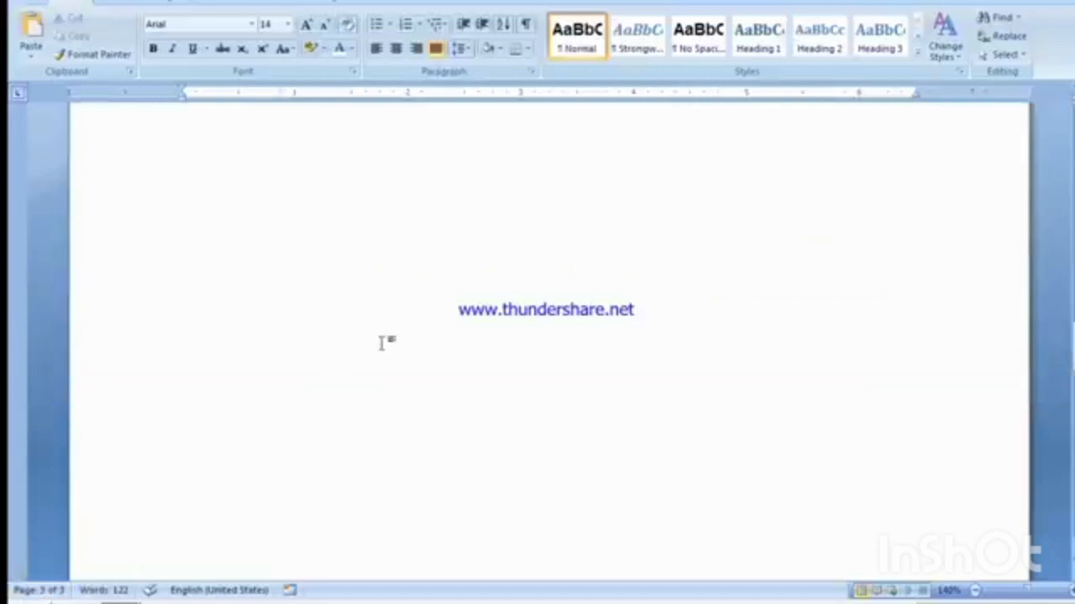
{"action": "left_click", "coordinate": [326, 462]}
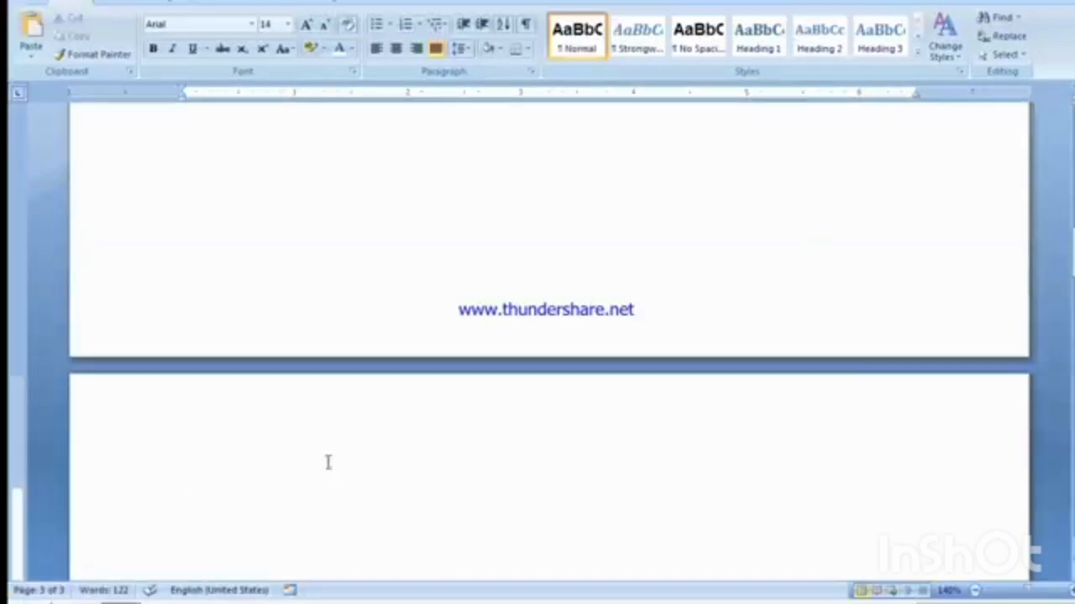
{"action": "type", "text": "PAGE"}
{"action": "key", "text": "Tab"}
{"action": "type", "text": "1"}
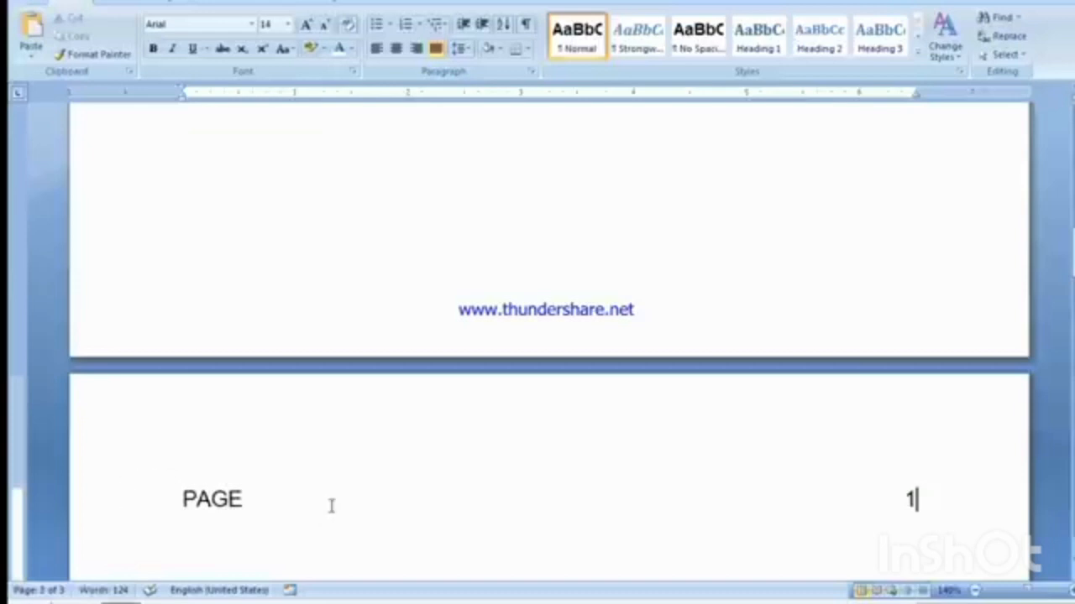
Step: Enter the text PAGE 2 on the blank third page with left alignment
{"action": "scroll", "coordinate": [331, 505], "scroll_direction": "down", "scroll_amount": 15}
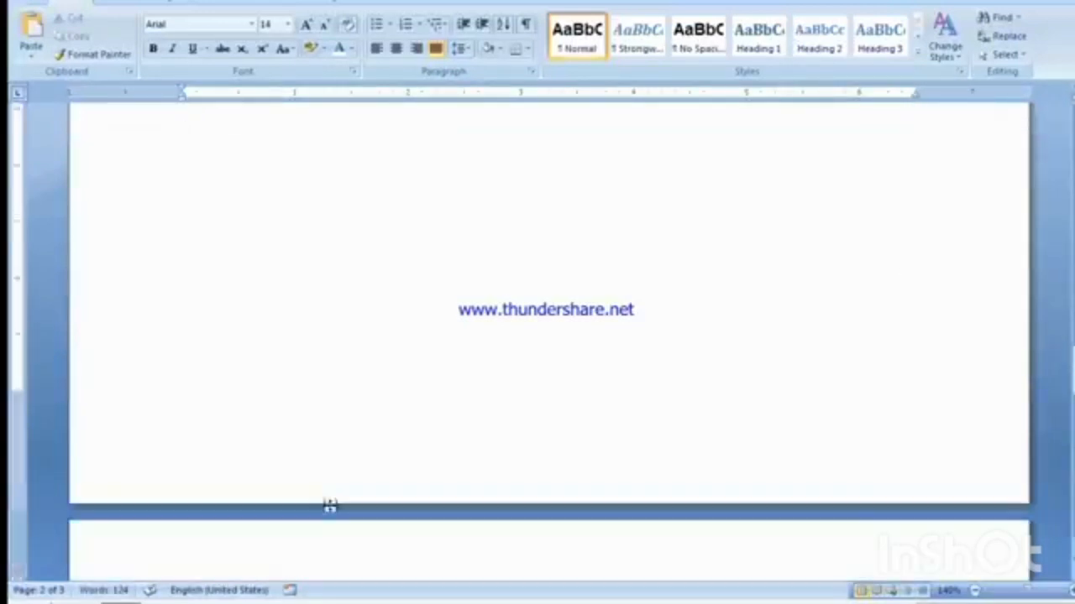
{"action": "scroll", "coordinate": [330, 504], "scroll_direction": "down", "scroll_amount": 4}
{"action": "left_click", "coordinate": [331, 503]}
{"action": "type", "text": "PAGE"}
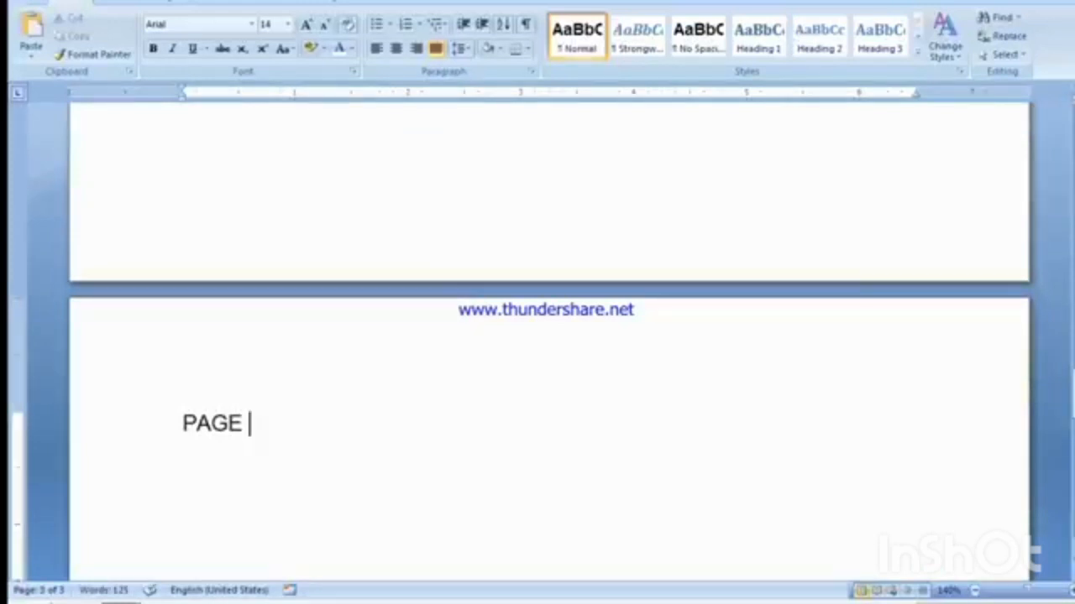
{"action": "left_click", "coordinate": [376, 49]}
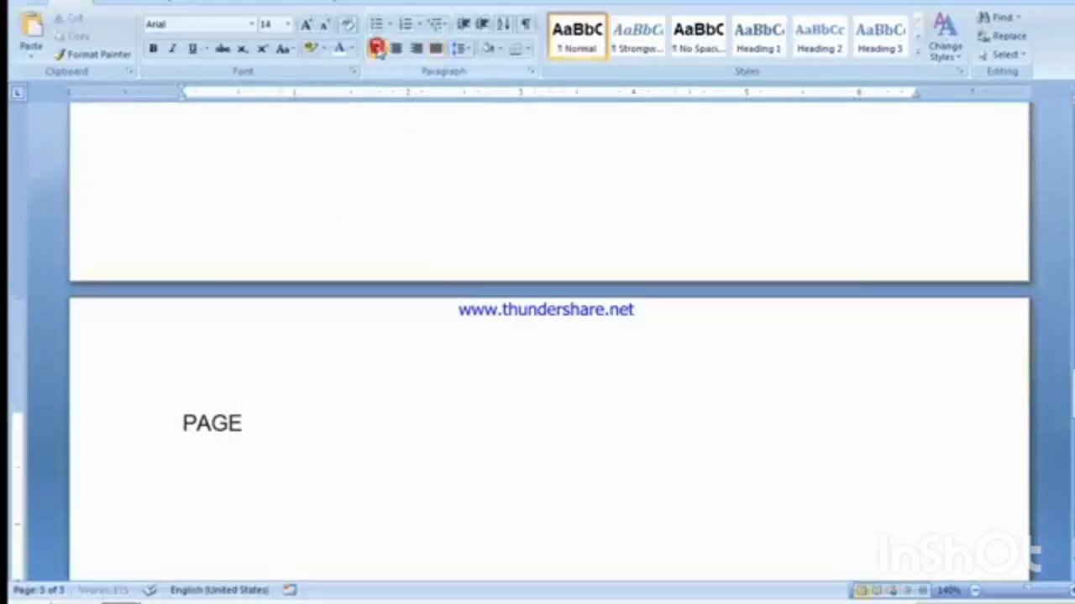
{"action": "type", "text": "2"}
Step: Go from the Ctrl +J line on the first page to page 3 with Go To, and close the dialog
{"action": "scroll", "coordinate": [479, 288], "scroll_direction": "up", "scroll_amount": 6}
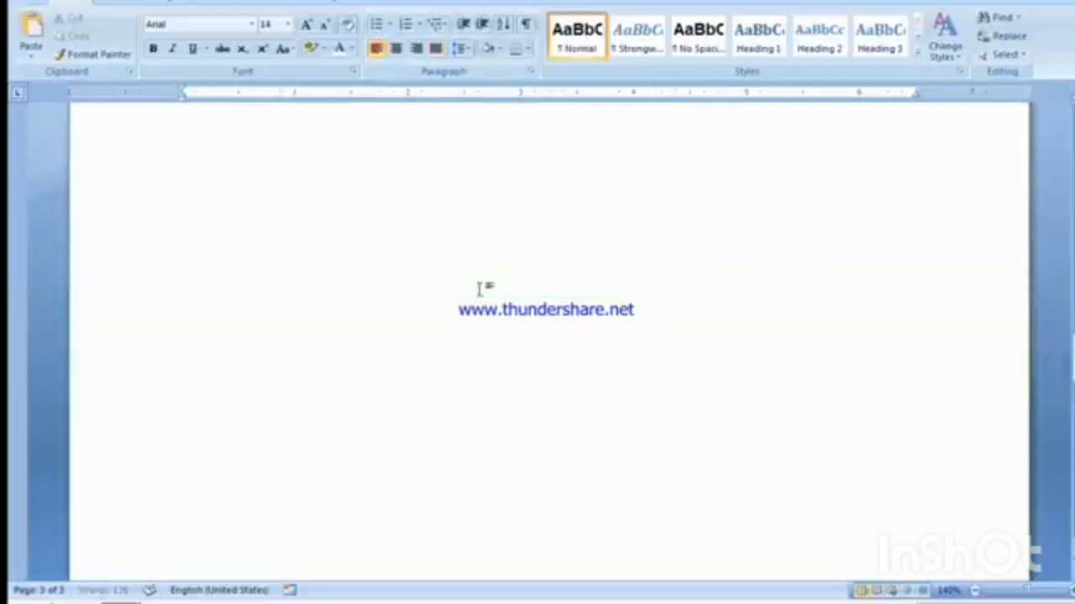
{"action": "scroll", "coordinate": [479, 288], "scroll_direction": "up", "scroll_amount": 12}
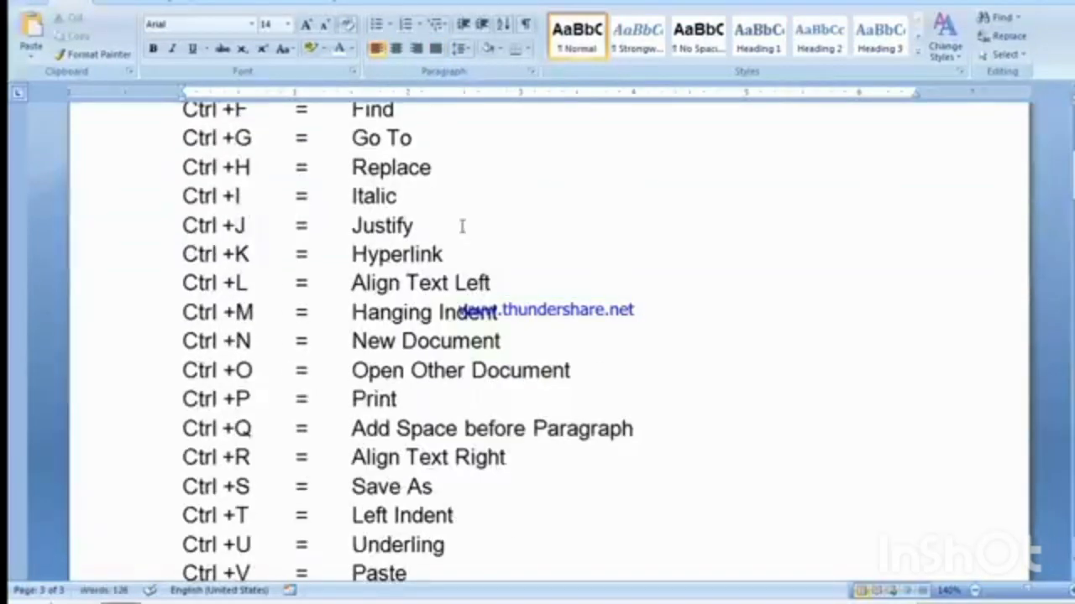
{"action": "left_click", "coordinate": [462, 226]}
{"action": "scroll", "coordinate": [495, 288], "scroll_direction": "up", "scroll_amount": 1}
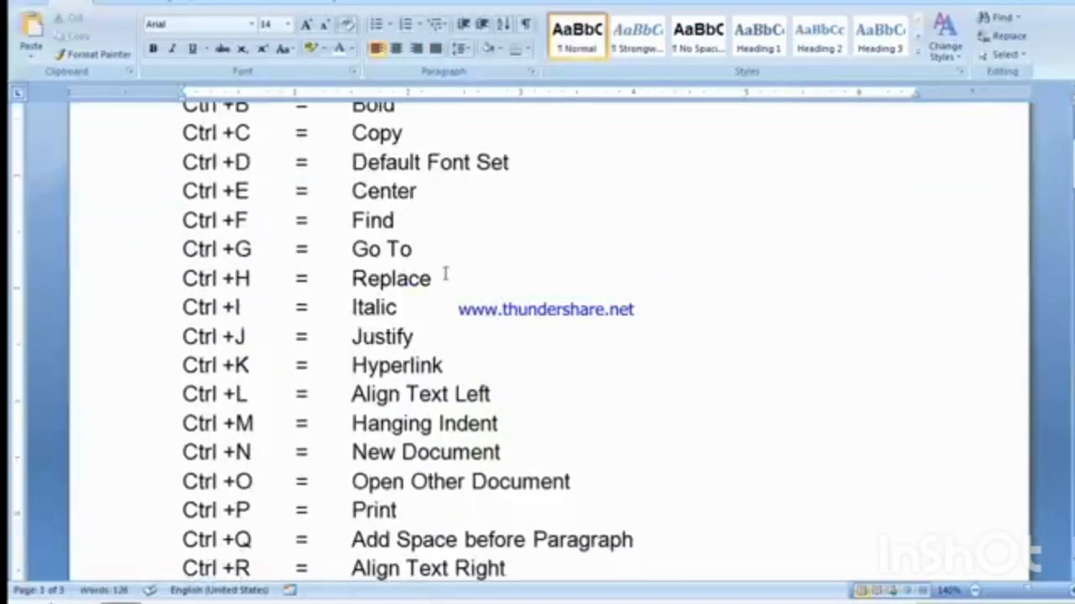
{"action": "key", "text": "ctrl+g"}
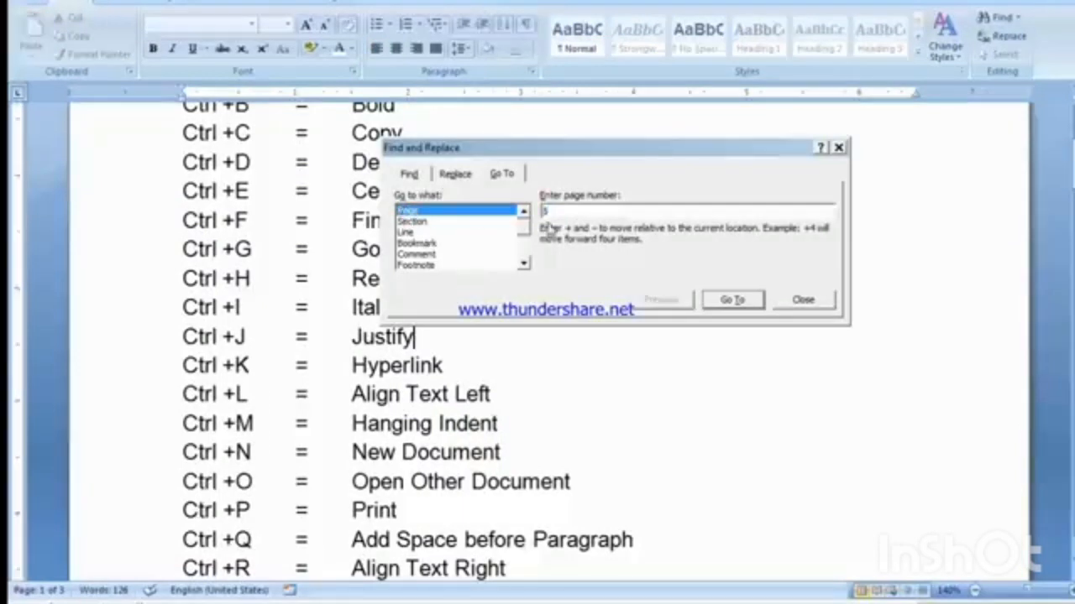
{"action": "left_click", "coordinate": [564, 214]}
{"action": "type", "text": "3"}
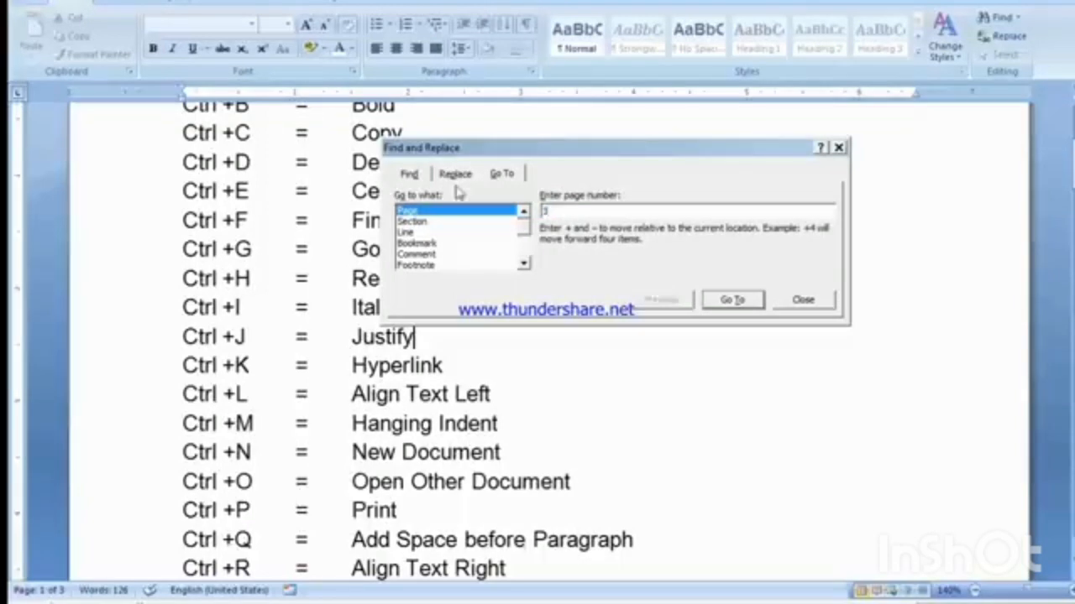
{"action": "left_click", "coordinate": [727, 301]}
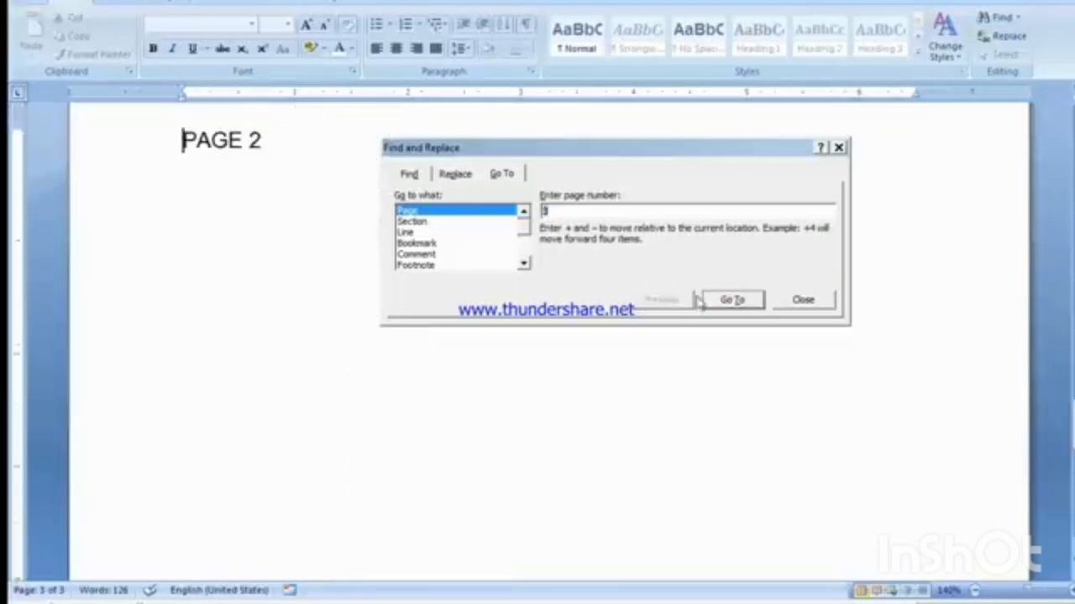
{"action": "left_click", "coordinate": [796, 299]}
Step: Highlight the PAGE 2 line on the third page by selecting its text
{"action": "scroll", "coordinate": [264, 184], "scroll_direction": "up", "scroll_amount": 2}
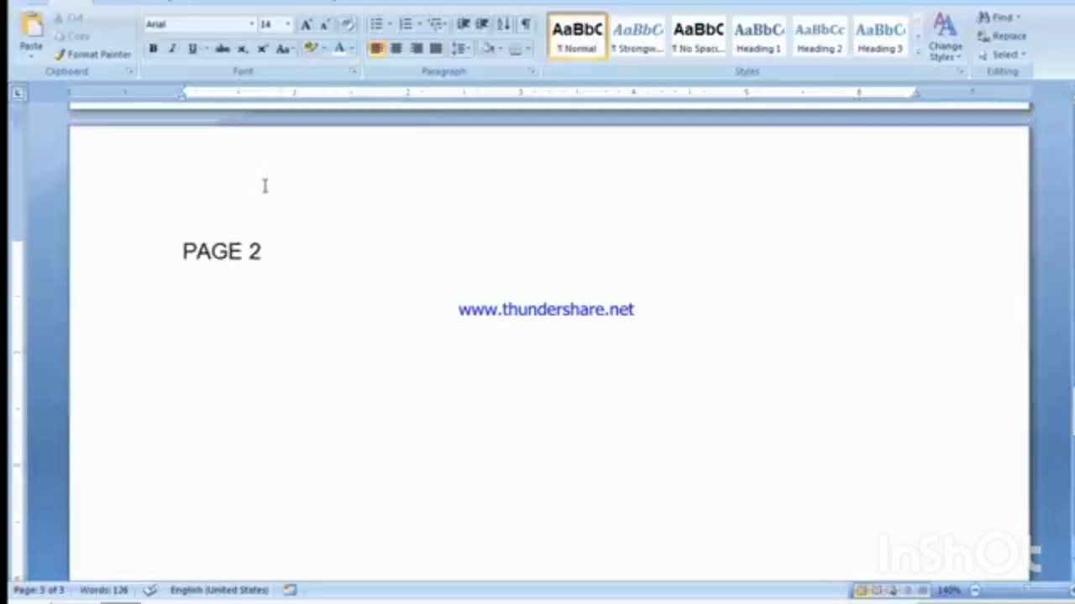
{"action": "left_click", "coordinate": [273, 251]}
{"action": "triple_click", "coordinate": [290, 257]}
Step: Place the cursor after Ctrl +D in the list on the first page and view the PAGE 1 page
{"action": "scroll", "coordinate": [295, 315], "scroll_direction": "up", "scroll_amount": 20}
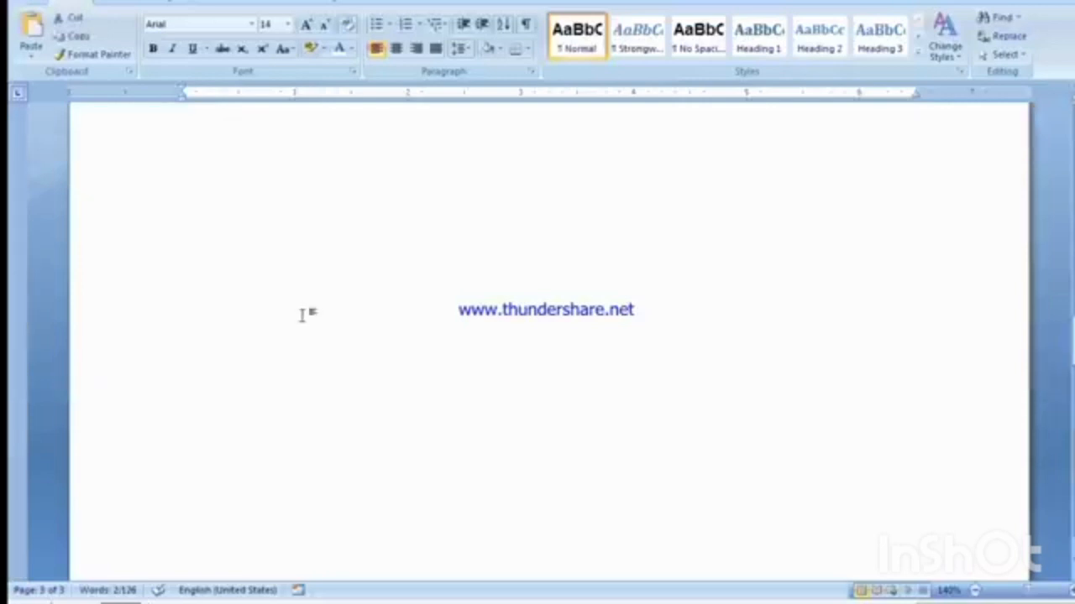
{"action": "scroll", "coordinate": [302, 315], "scroll_direction": "up", "scroll_amount": 7}
{"action": "left_click", "coordinate": [252, 212]}
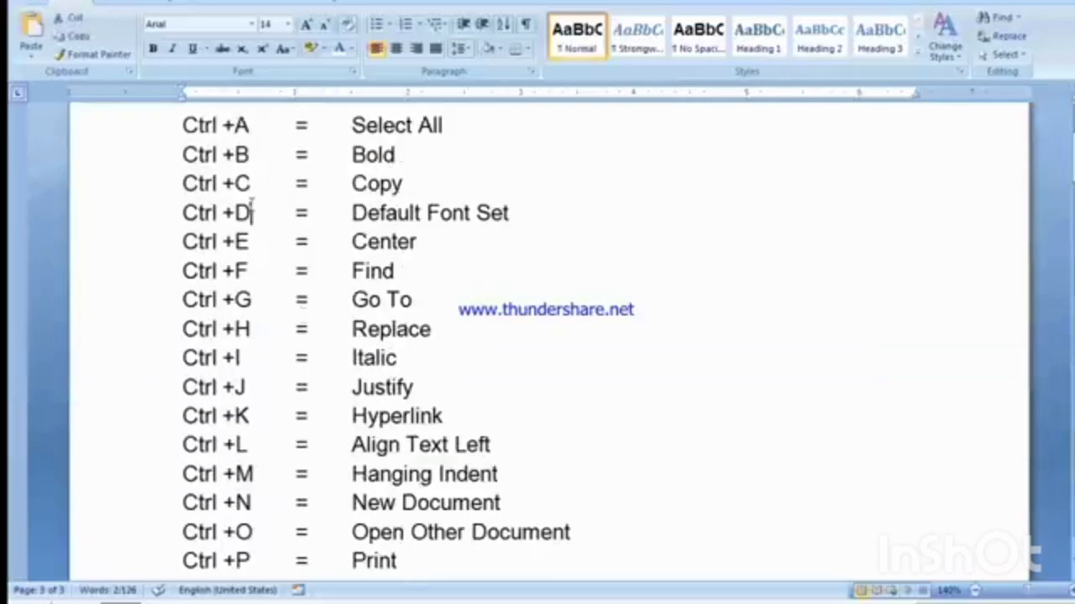
{"action": "scroll", "coordinate": [273, 287], "scroll_direction": "down", "scroll_amount": 10}
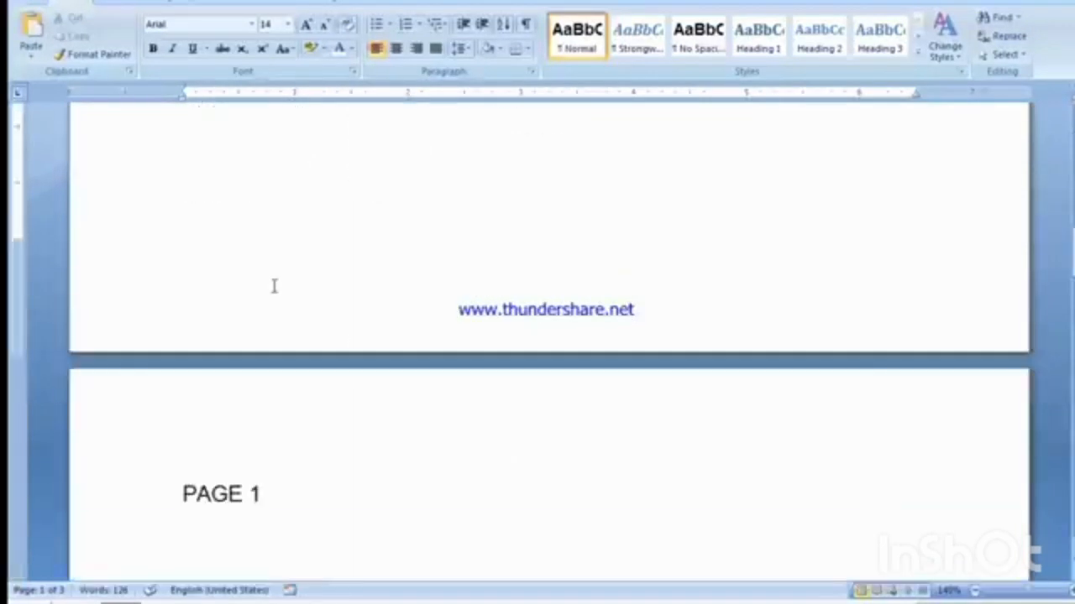
Step: Change the page labels to PAGE 2 on the second page and PAGE 3 on the third page
{"action": "left_click", "coordinate": [267, 330]}
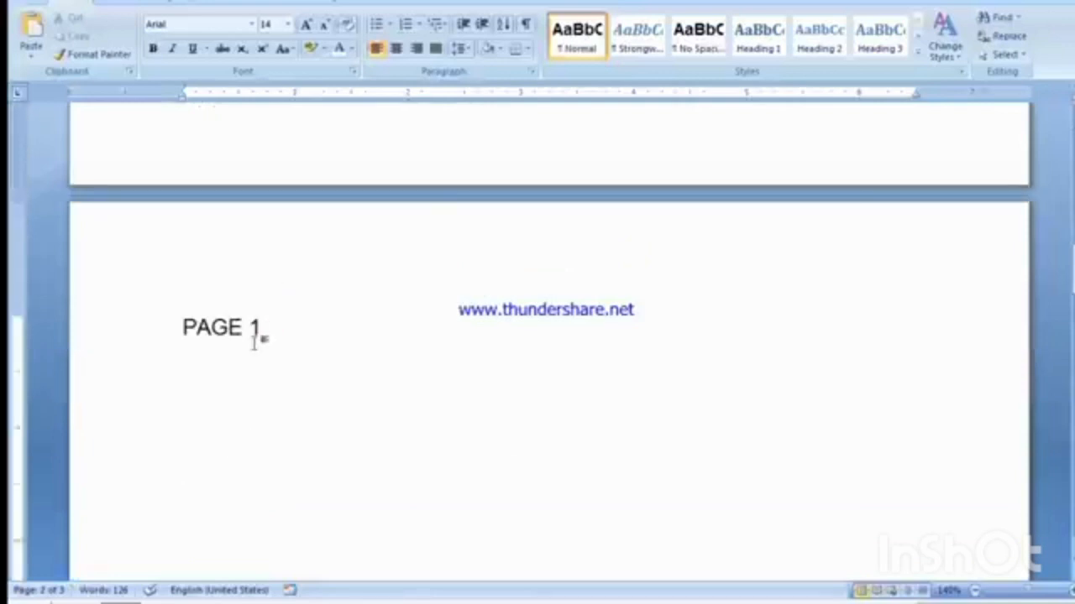
{"action": "key", "text": "BackSpace"}
{"action": "type", "text": "2"}
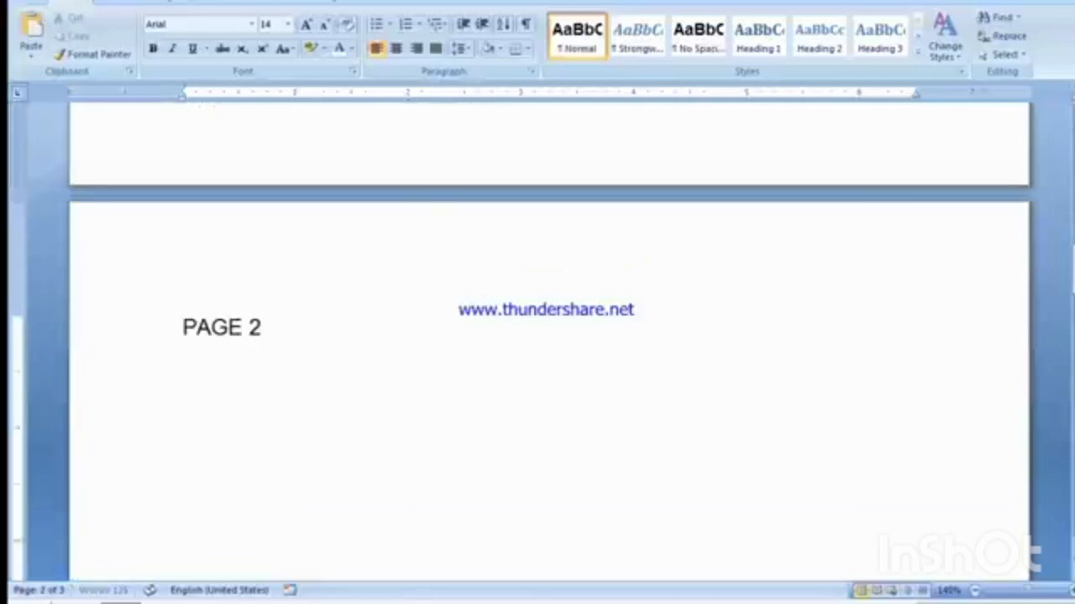
{"action": "scroll", "coordinate": [253, 343], "scroll_direction": "down", "scroll_amount": 10}
{"action": "scroll", "coordinate": [250, 350], "scroll_direction": "up", "scroll_amount": 5}
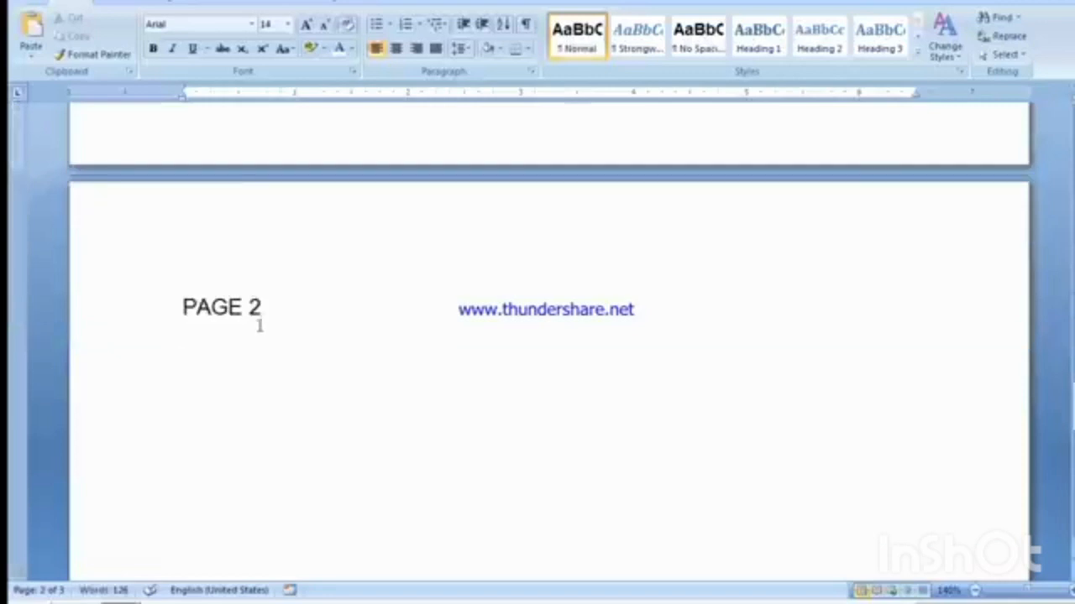
{"action": "left_click", "coordinate": [259, 320]}
{"action": "key", "text": "BackSpace"}
{"action": "type", "text": "3"}
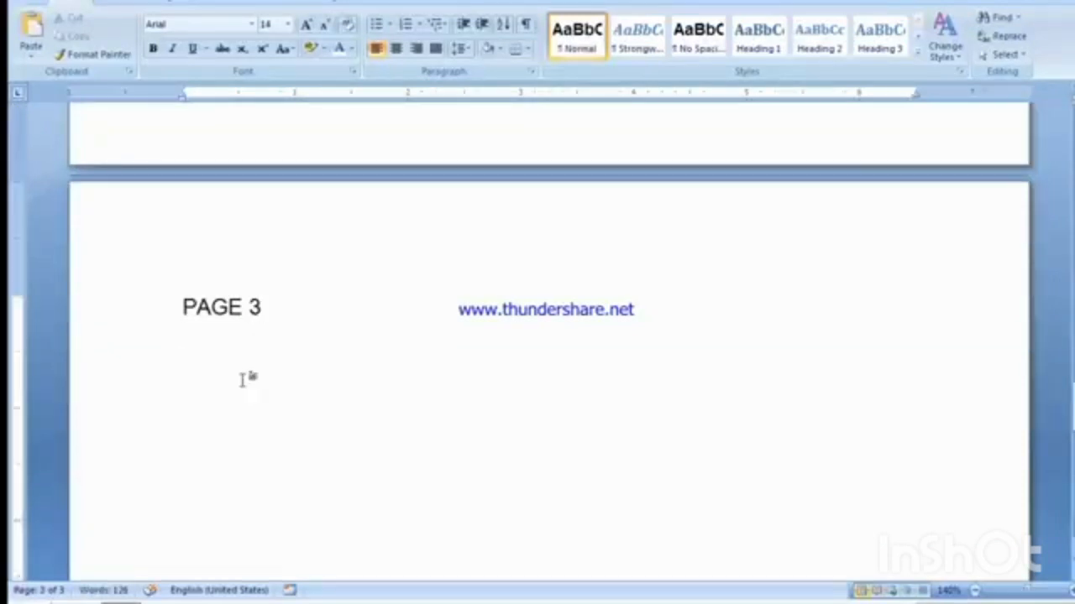
Step: Go from the third page back to page 1 with Go To, and close the dialog
{"action": "key", "text": "ctrl+g"}
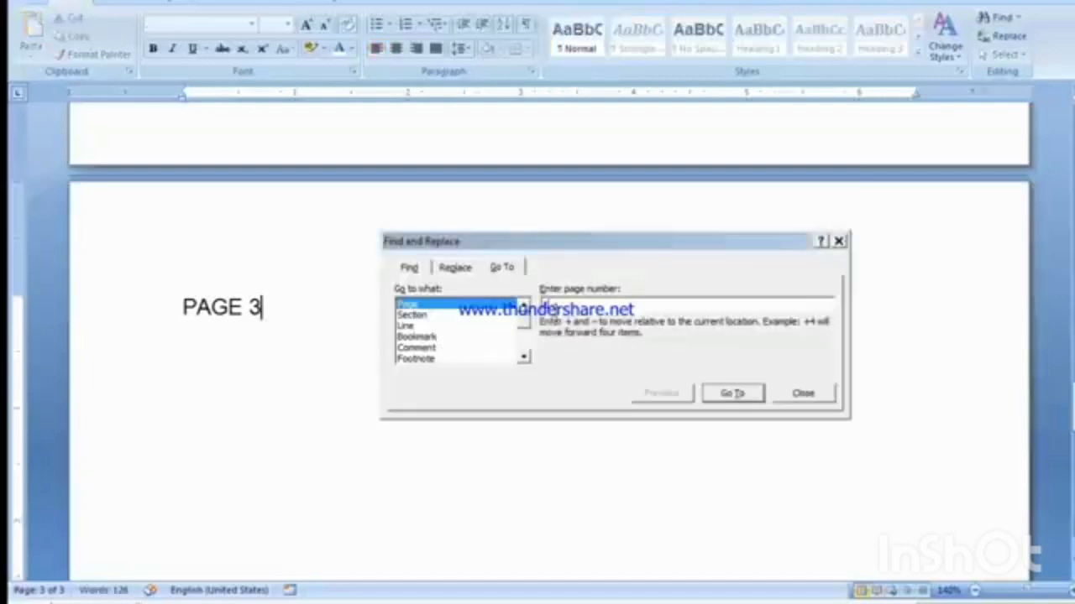
{"action": "left_click", "coordinate": [732, 394]}
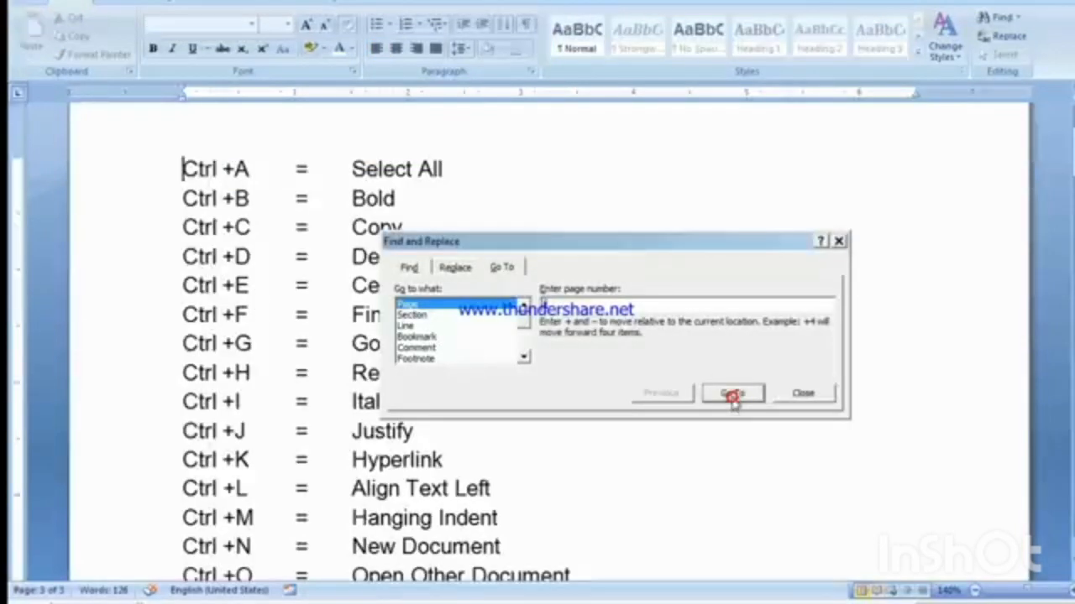
{"action": "left_click", "coordinate": [805, 394]}
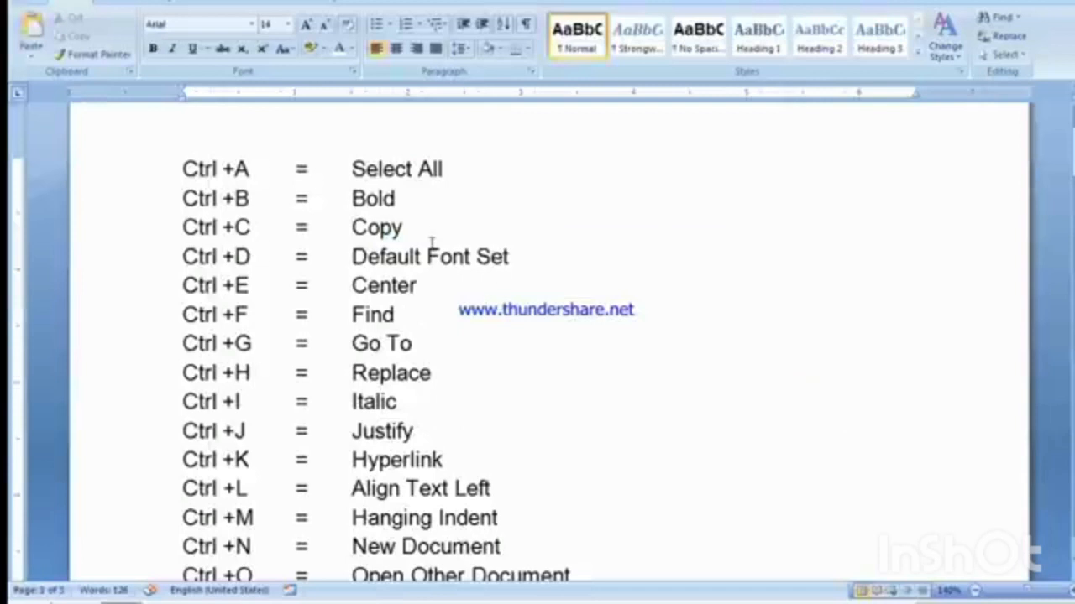
Step: From the Ctrl +G line on the first page, open Go To and set the target to line 8
{"action": "left_click", "coordinate": [420, 344]}
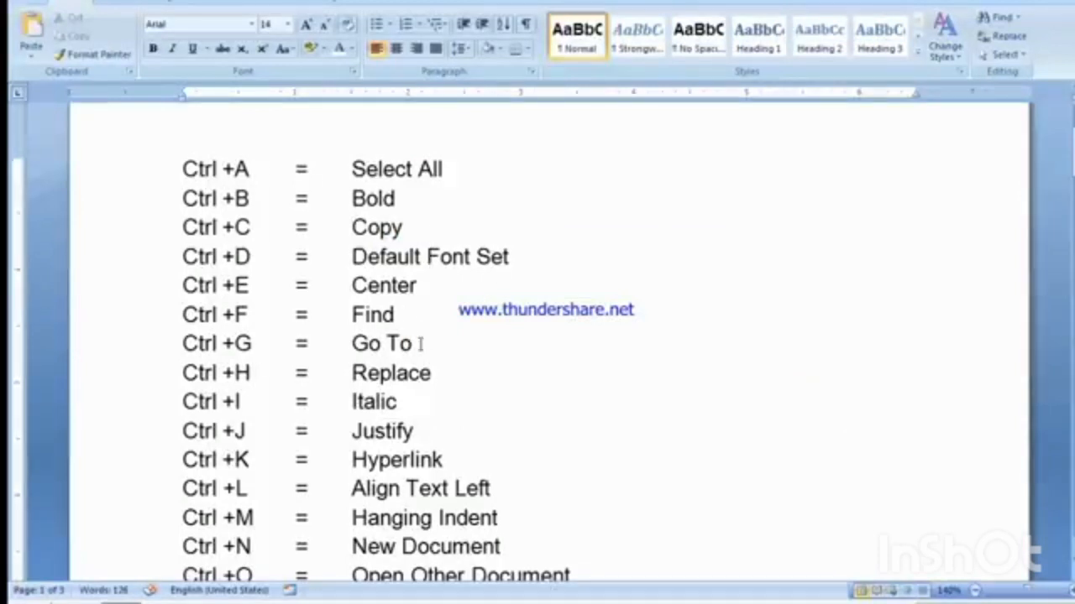
{"action": "key", "text": "ctrl+g"}
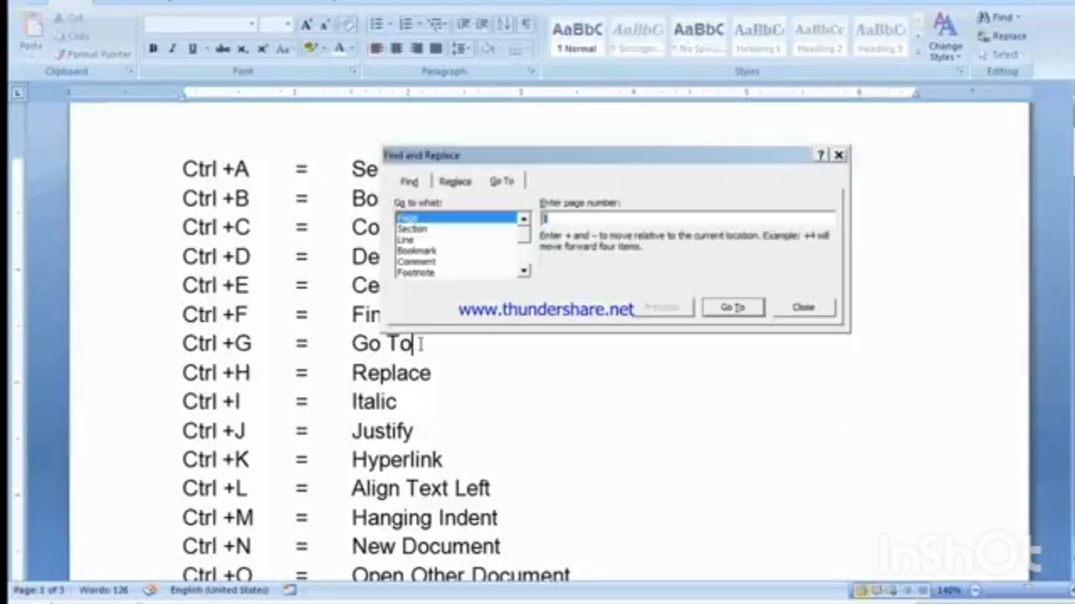
{"action": "left_click", "coordinate": [409, 241]}
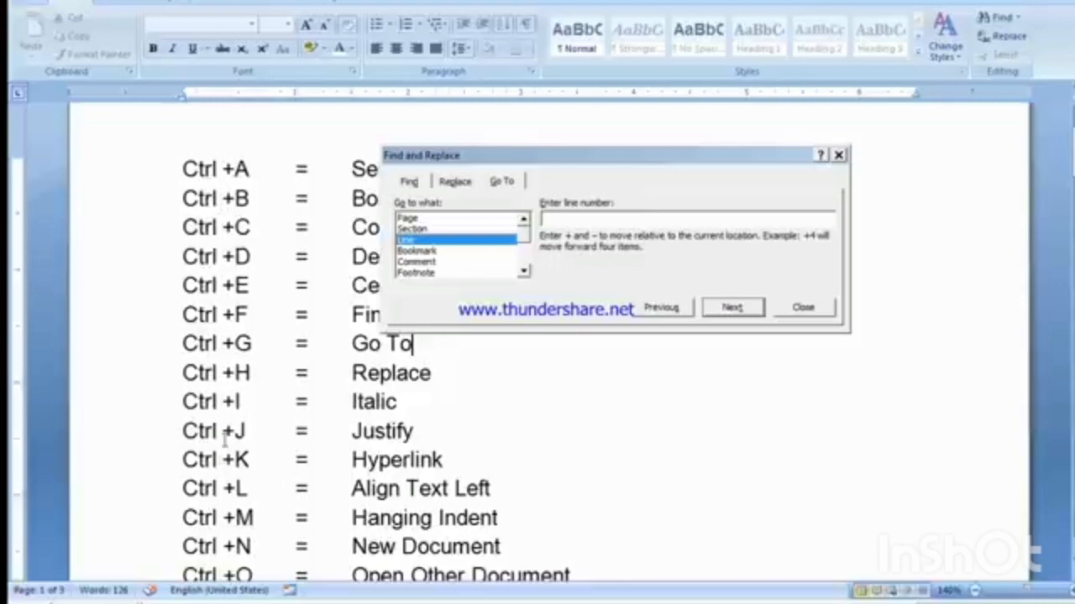
{"action": "left_click", "coordinate": [604, 217]}
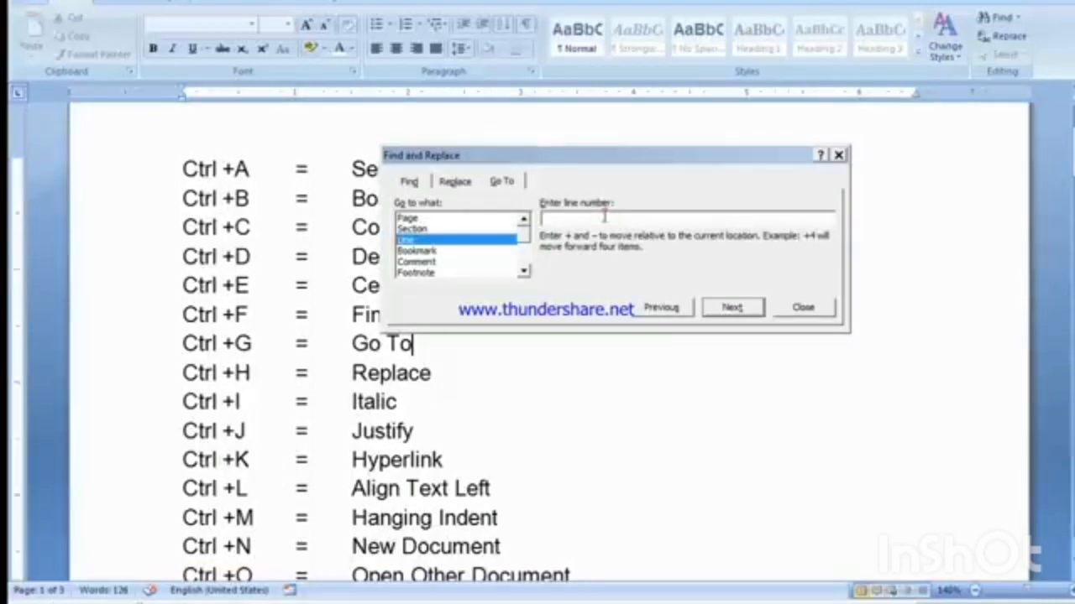
{"action": "type", "text": "8"}
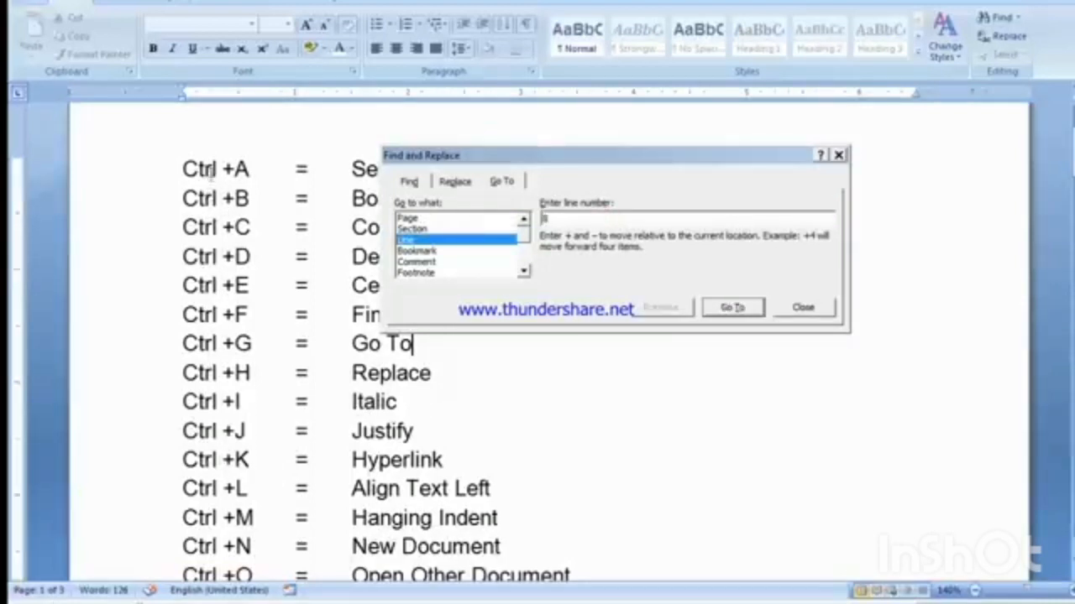
Step: Place the cursor in the Ctrl +A line, jump to line 8 with Go To, and close the dialog
{"action": "left_click", "coordinate": [222, 229]}
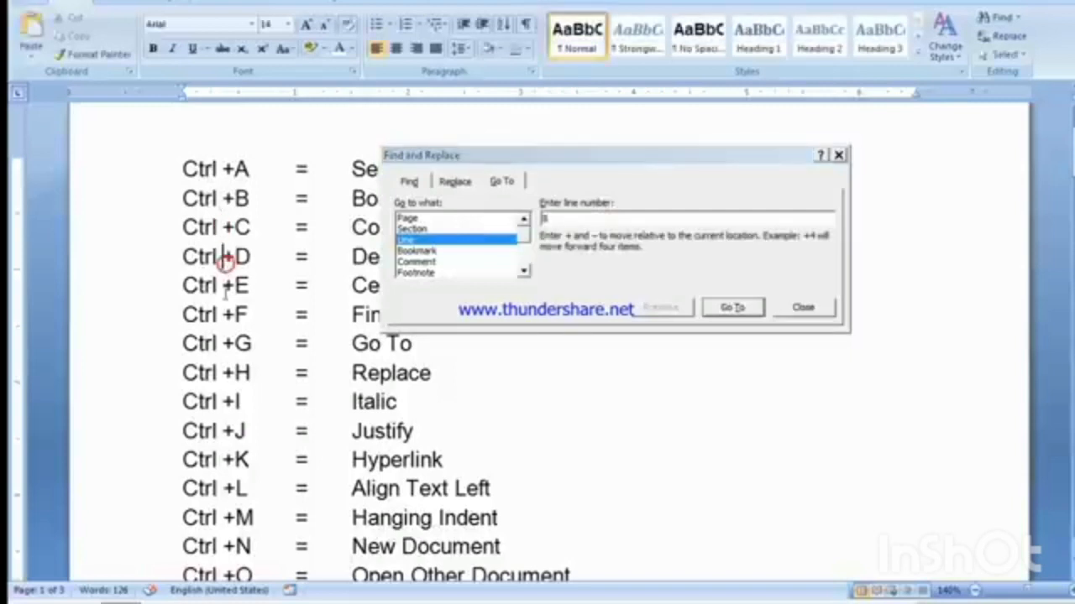
{"action": "left_click", "coordinate": [182, 373]}
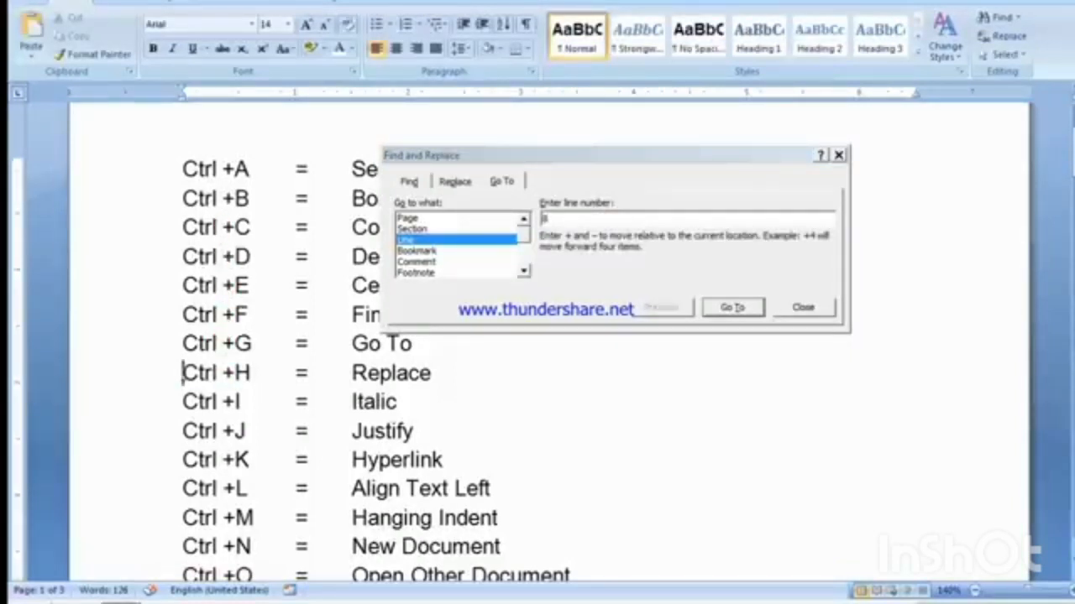
{"action": "left_click_drag", "start_coordinate": [182, 373], "coordinate": [437, 373]}
{"action": "left_click", "coordinate": [376, 375]}
{"action": "left_click", "coordinate": [207, 168]}
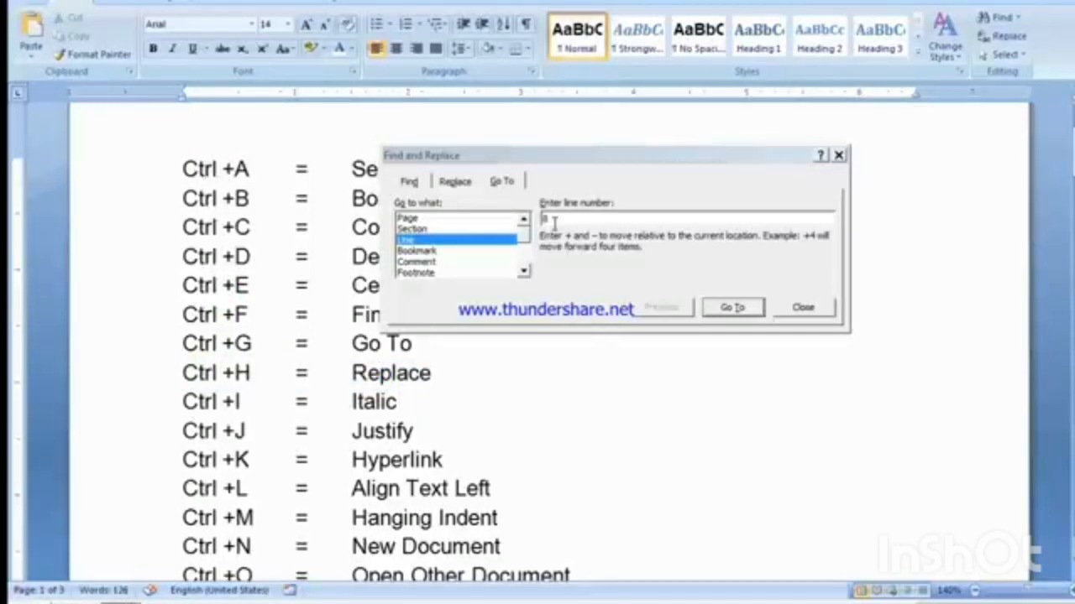
{"action": "left_click", "coordinate": [554, 222]}
{"action": "left_click", "coordinate": [729, 307]}
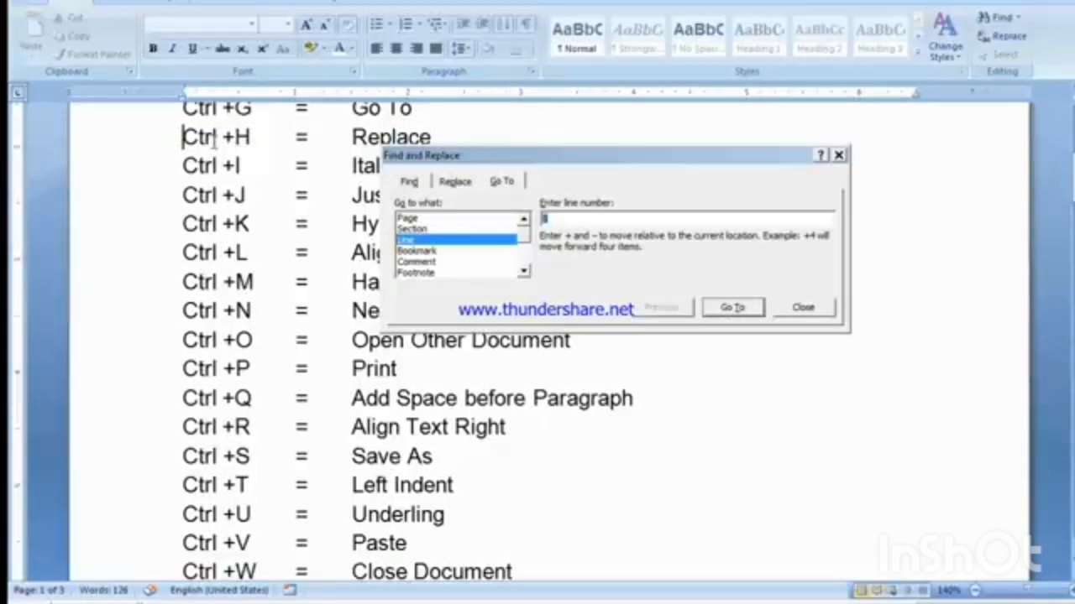
{"action": "left_click", "coordinate": [809, 312]}
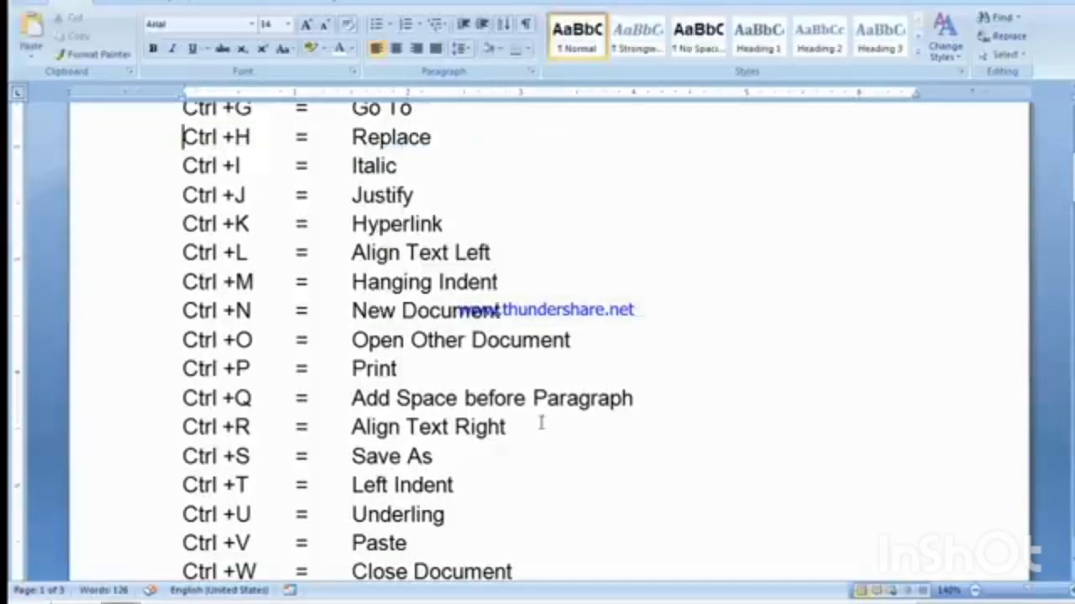
{"action": "scroll", "coordinate": [541, 423], "scroll_direction": "up", "scroll_amount": 3}
{"action": "scroll", "coordinate": [541, 423], "scroll_direction": "up", "scroll_amount": 1}
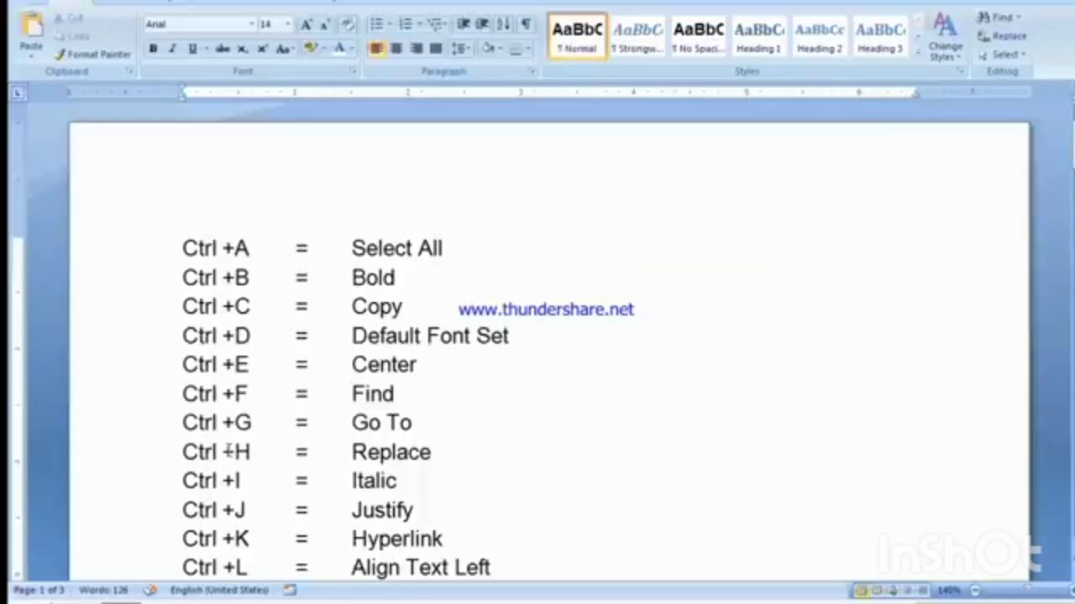
{"action": "key", "text": "ctrl+h"}
{"action": "left_click_drag", "start_coordinate": [430, 150], "coordinate": [333, 208]}
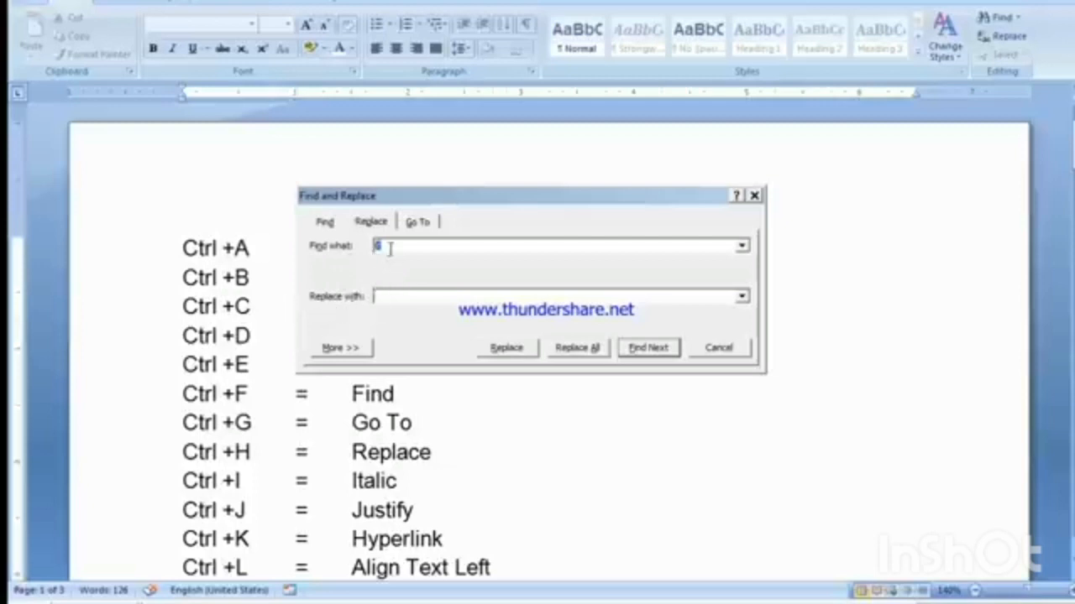
{"action": "left_click", "coordinate": [719, 348]}
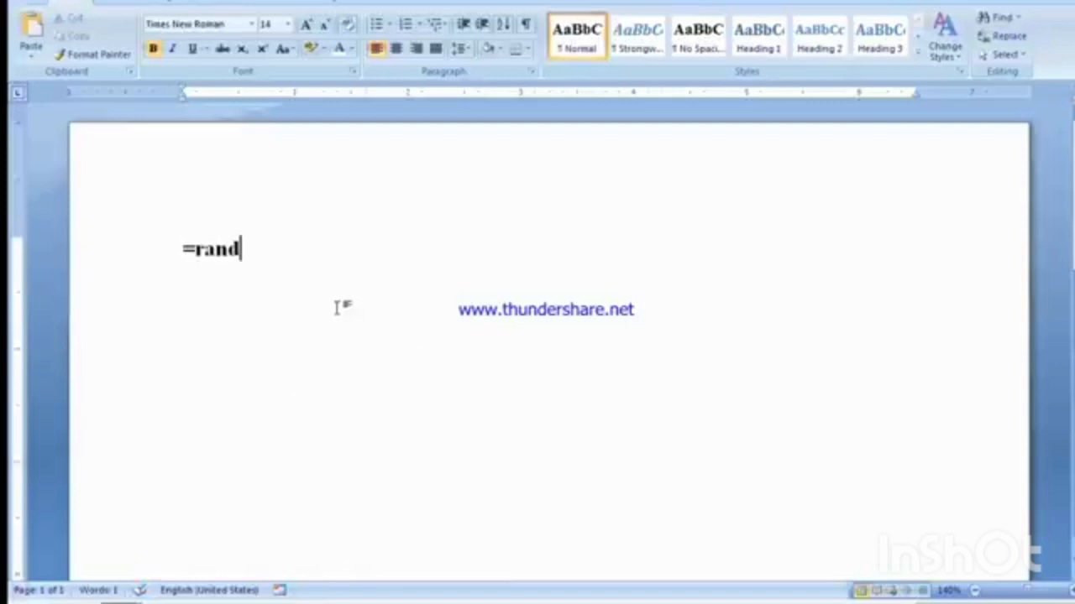
Step: Generate sample paragraphs with =rand() in the blank document and remove bold from all of the text
{"action": "type", "text": "()"}
{"action": "key", "text": "Return"}
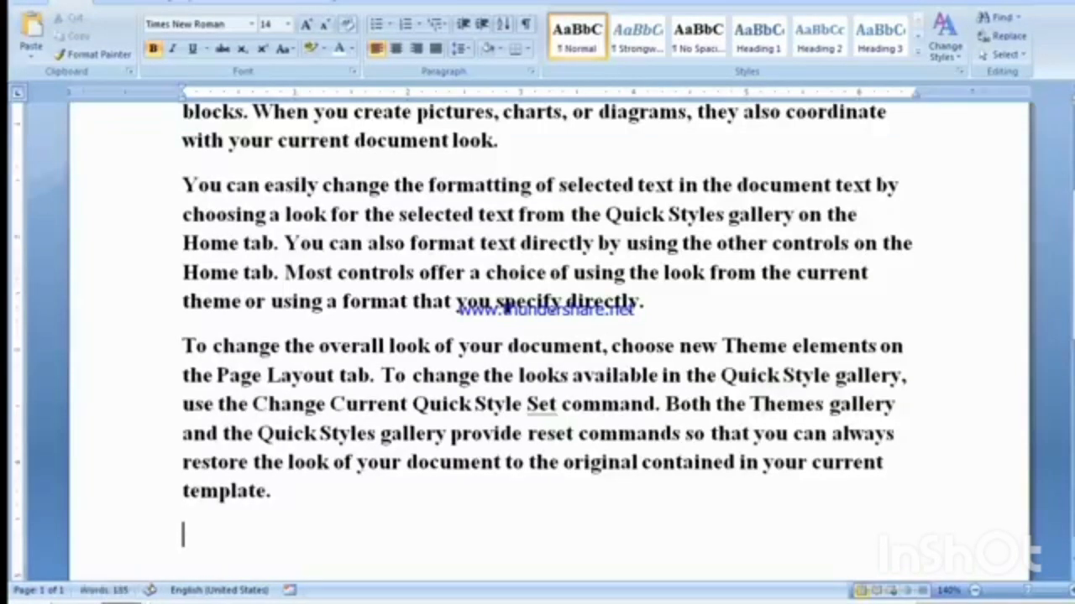
{"action": "key", "text": "ctrl+a"}
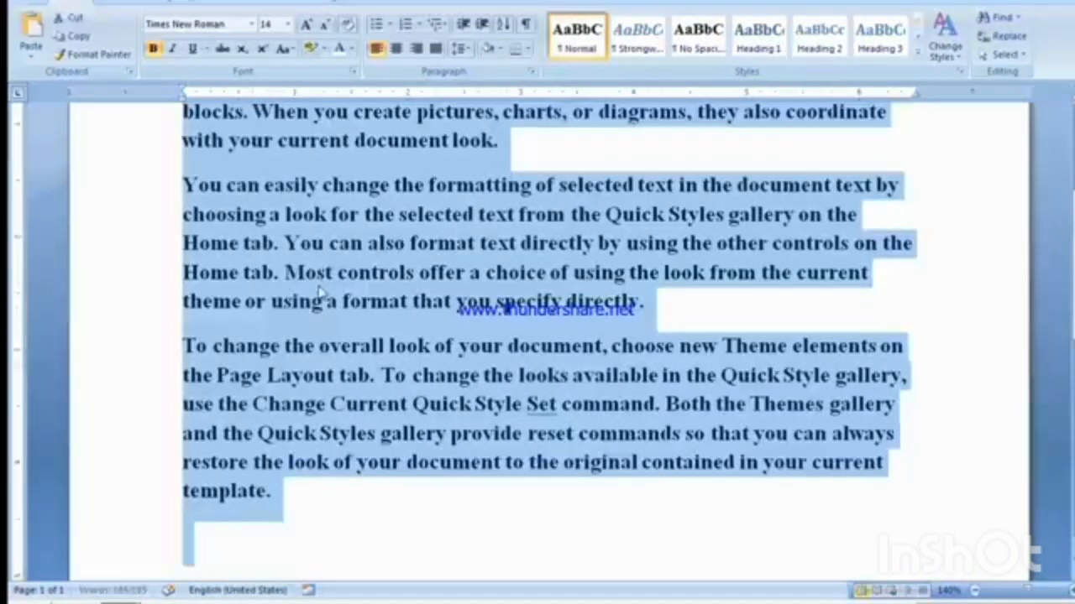
{"action": "key", "text": "ctrl+b"}
{"action": "scroll", "coordinate": [339, 304], "scroll_direction": "up", "scroll_amount": 3}
{"action": "left_click", "coordinate": [337, 250]}
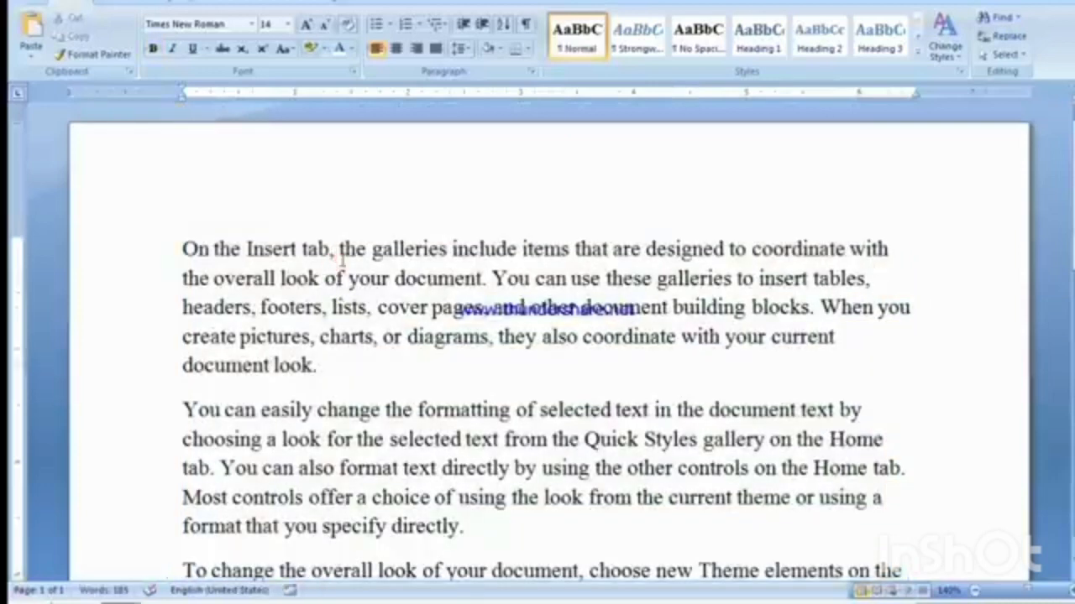
Step: Set up a Replace operation that finds "the" and replaces it with "Aone"
{"action": "key", "text": "ctrl+h"}
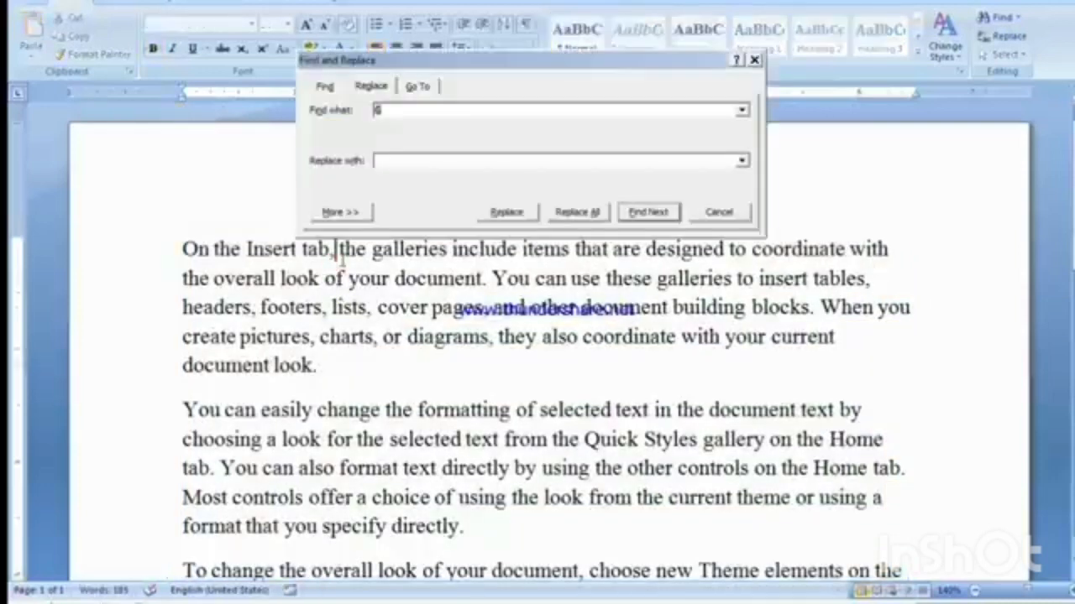
{"action": "left_click_drag", "start_coordinate": [407, 67], "coordinate": [440, 189]}
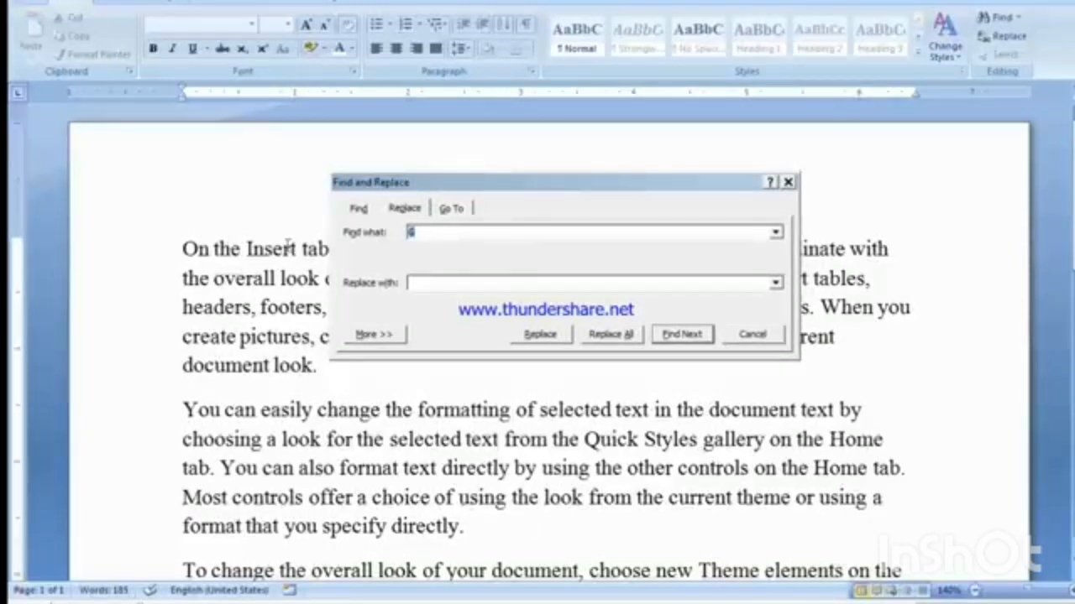
{"action": "type", "text": "TH"}
{"action": "key", "text": "BackSpace"}
{"action": "key", "text": "BackSpace"}
{"action": "key", "text": "BackSpace"}
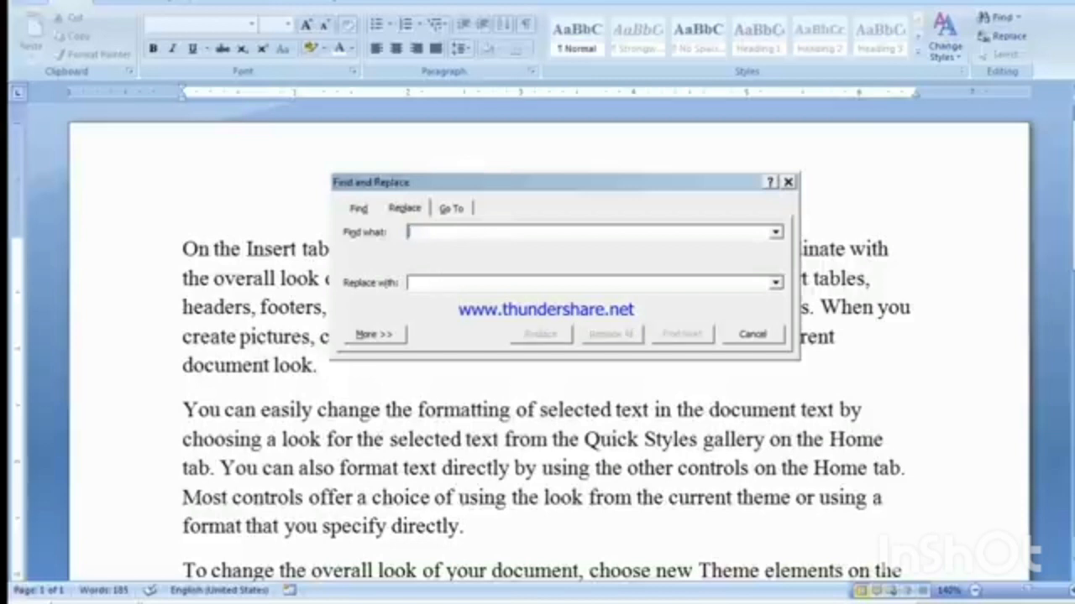
{"action": "type", "text": "the"}
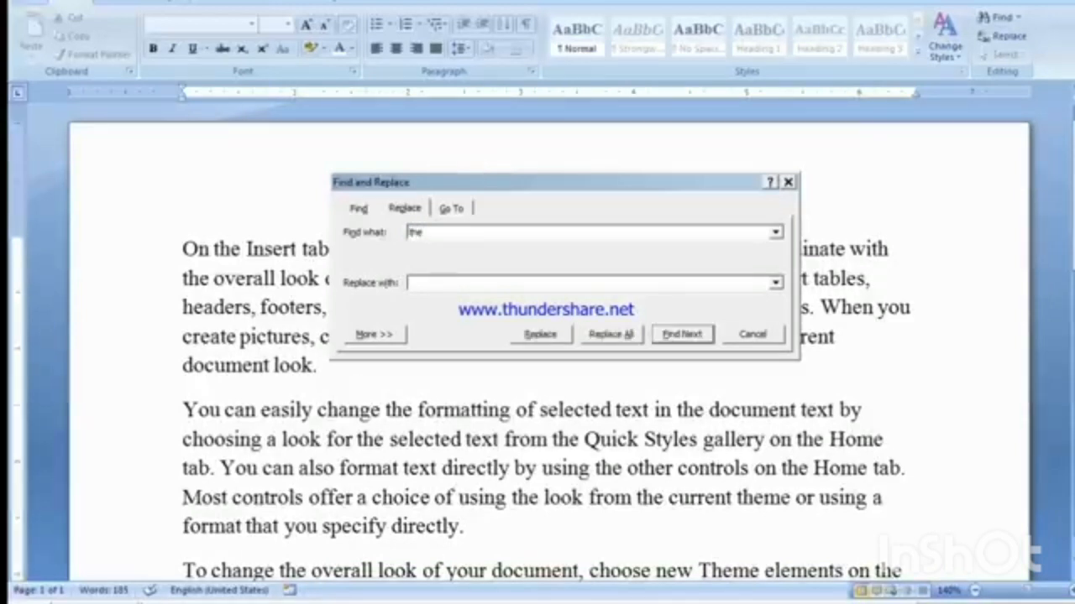
{"action": "left_click", "coordinate": [448, 281]}
{"action": "type", "text": "AC"}
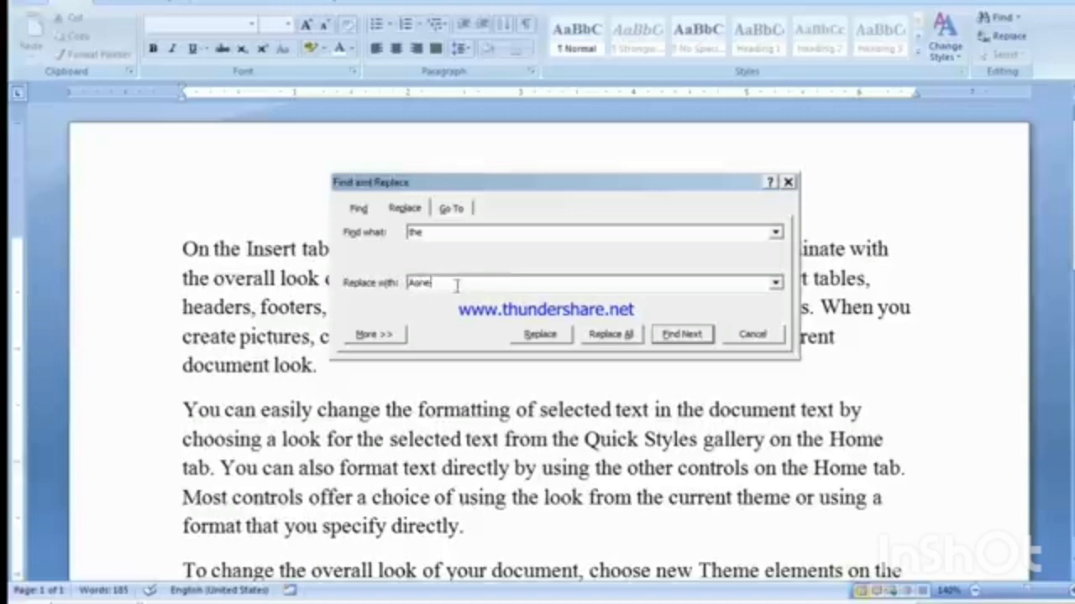
Step: From the cursor after "On the" in the first paragraph, replace the next two occurrences of "the" with "Aone" one by one
{"action": "left_click", "coordinate": [424, 231]}
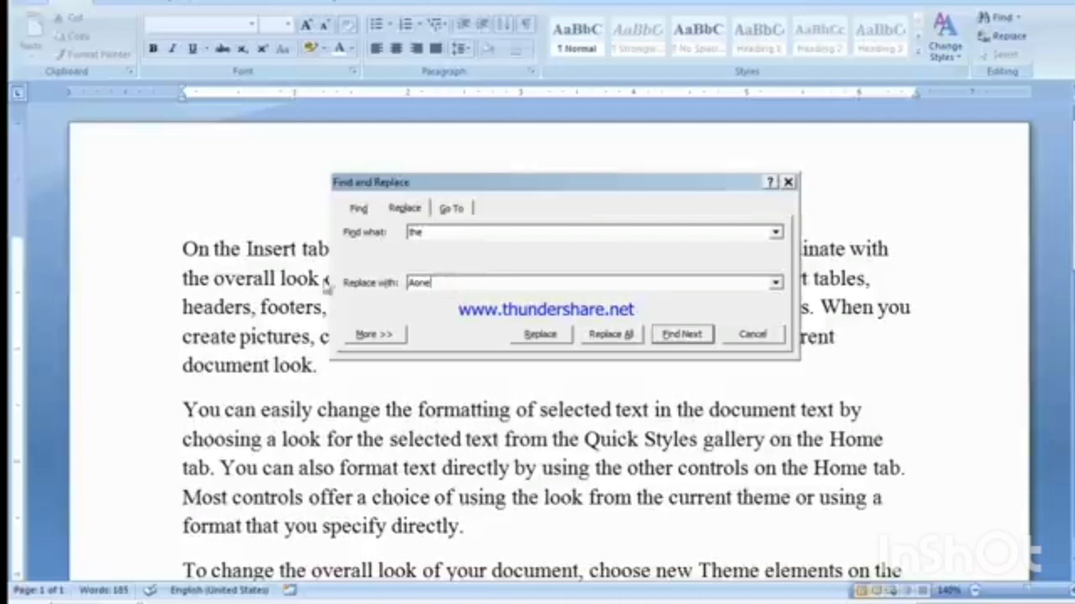
{"action": "left_click", "coordinate": [239, 253]}
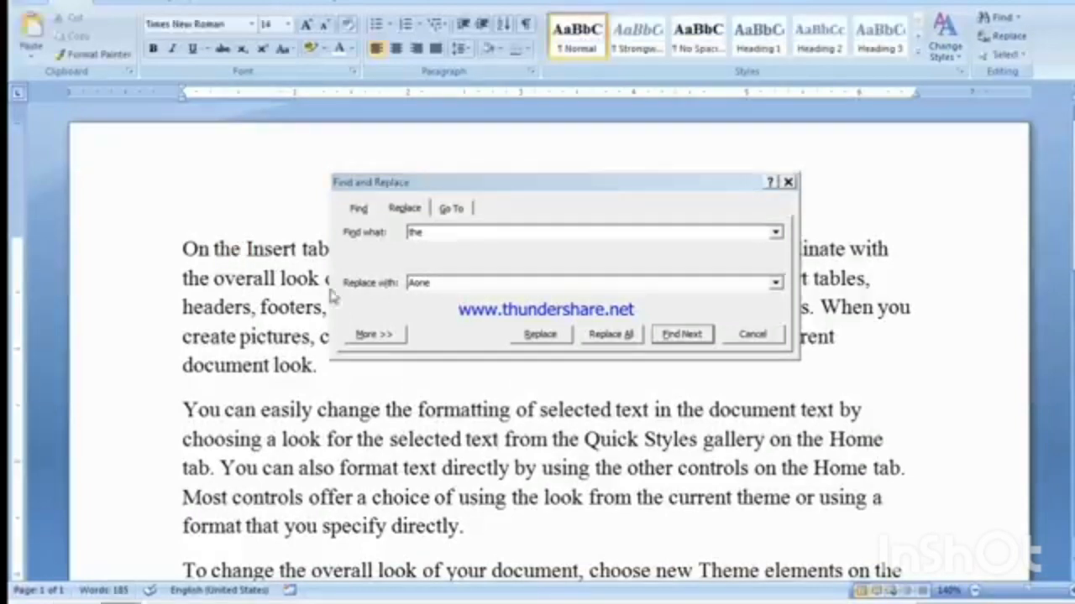
{"action": "left_click", "coordinate": [446, 285]}
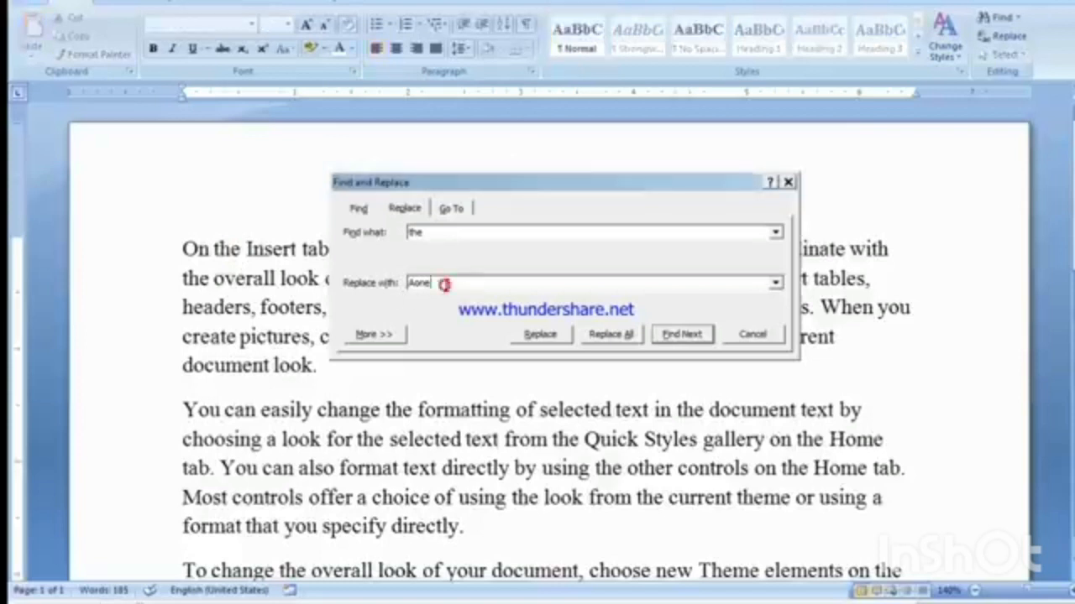
{"action": "left_click", "coordinate": [542, 336]}
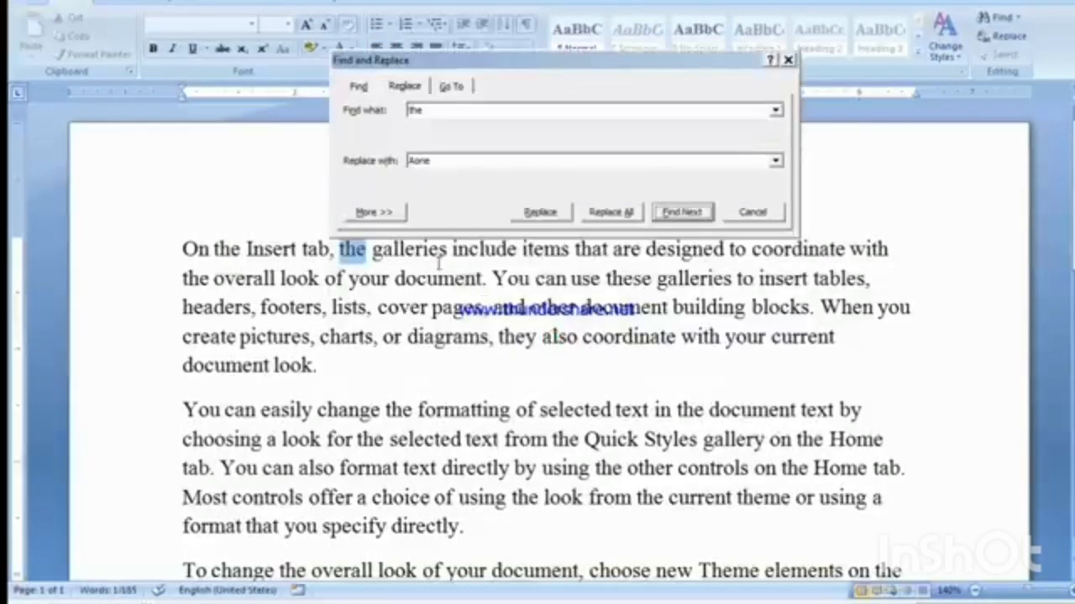
{"action": "left_click_drag", "start_coordinate": [511, 65], "coordinate": [529, 360]}
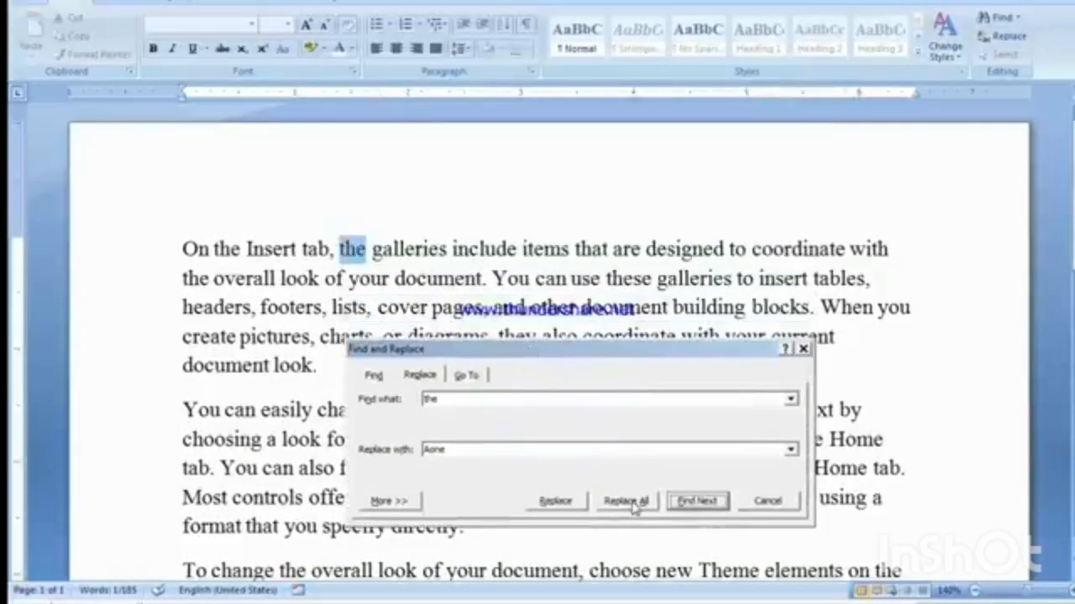
{"action": "left_click", "coordinate": [554, 502]}
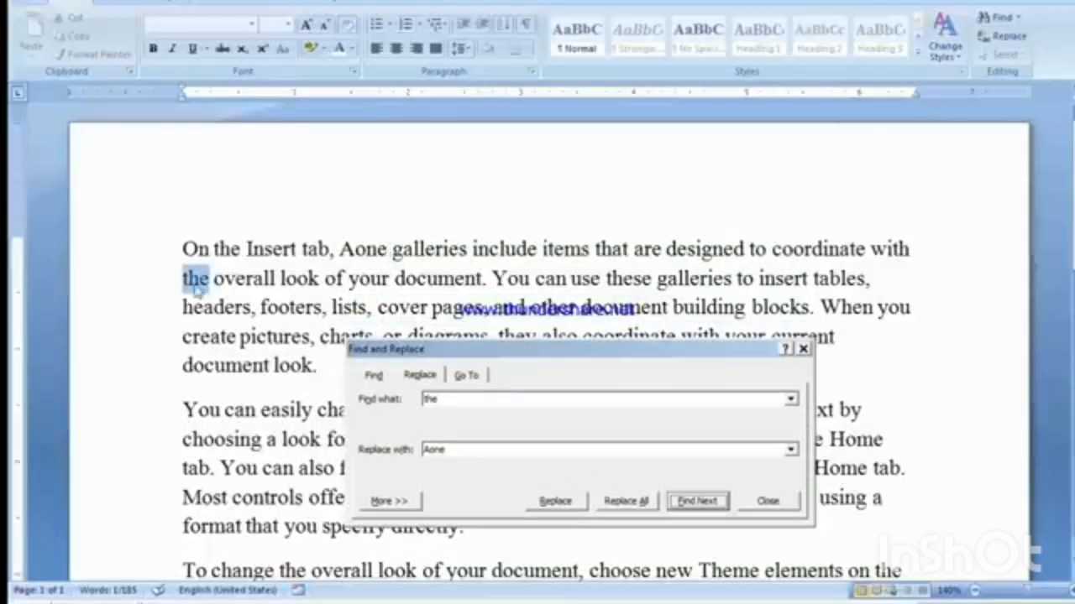
{"action": "left_click", "coordinate": [557, 502]}
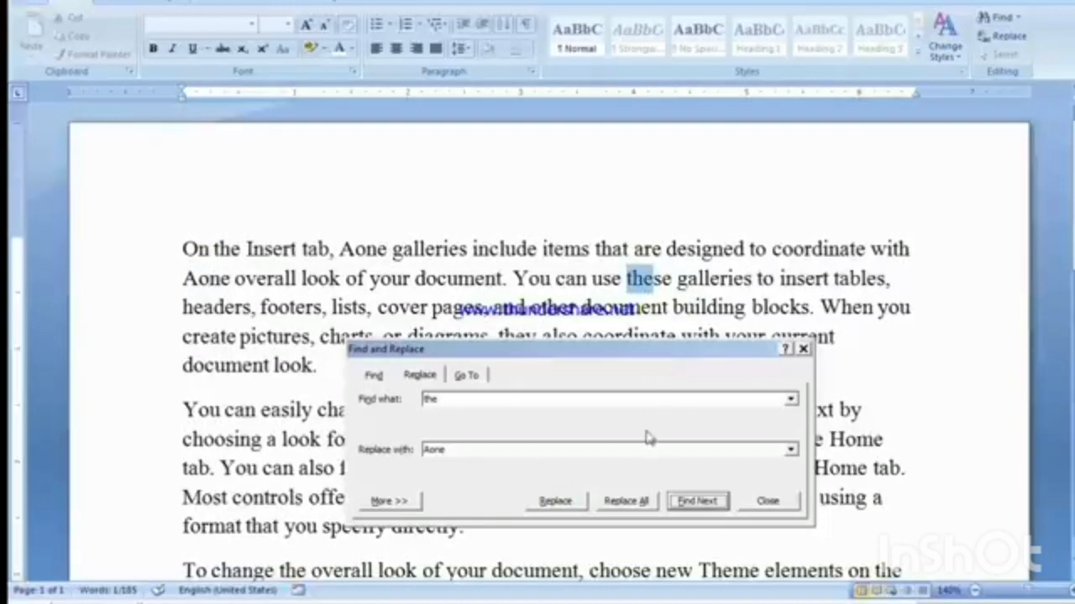
Step: Replace the occurrences of "the" inside "these" and "other" in the first paragraph with "Aone" one by one
{"action": "left_click", "coordinate": [569, 502]}
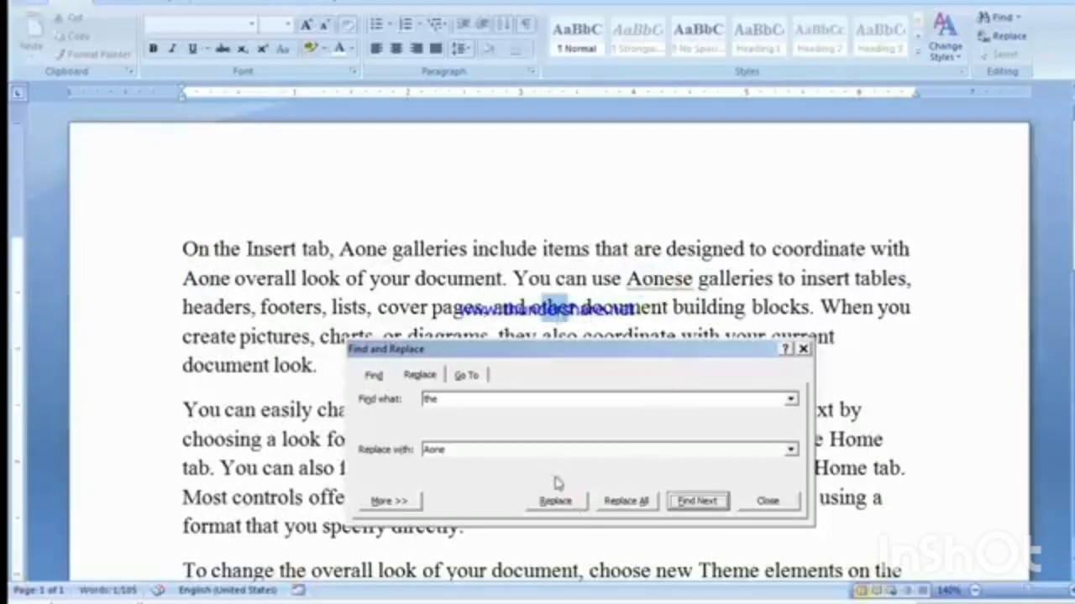
{"action": "left_click", "coordinate": [557, 502]}
{"action": "left_click_drag", "start_coordinate": [598, 158], "coordinate": [638, 416]}
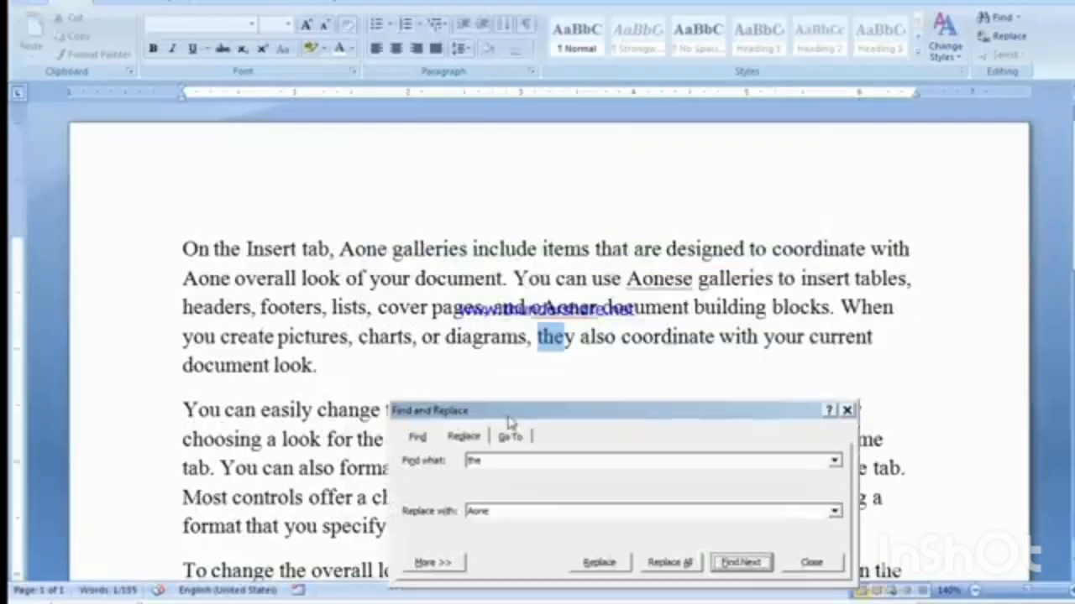
Step: Replace all remaining occurrences of "the" in the document with "Aone" and close the Find and Replace dialog
{"action": "left_click_drag", "start_coordinate": [509, 410], "coordinate": [480, 239]}
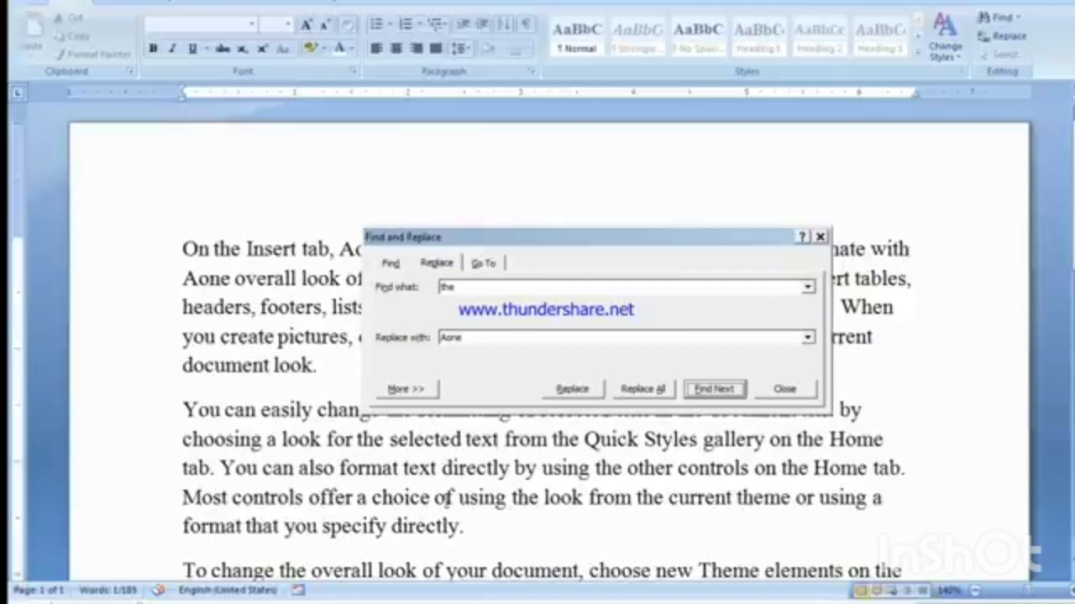
{"action": "left_click", "coordinate": [643, 391]}
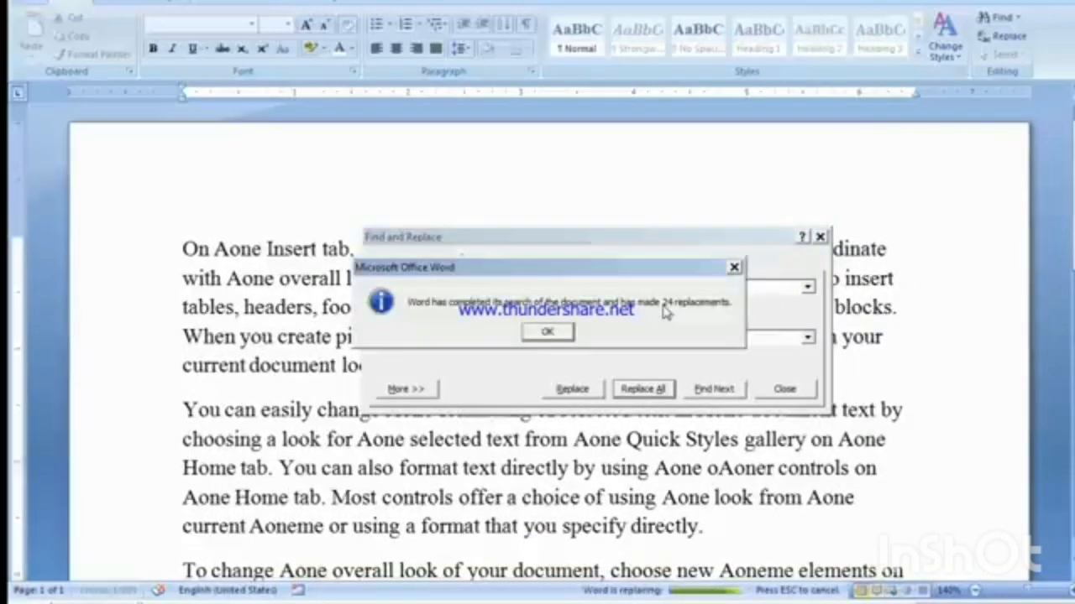
{"action": "left_click_drag", "start_coordinate": [628, 273], "coordinate": [472, 151]}
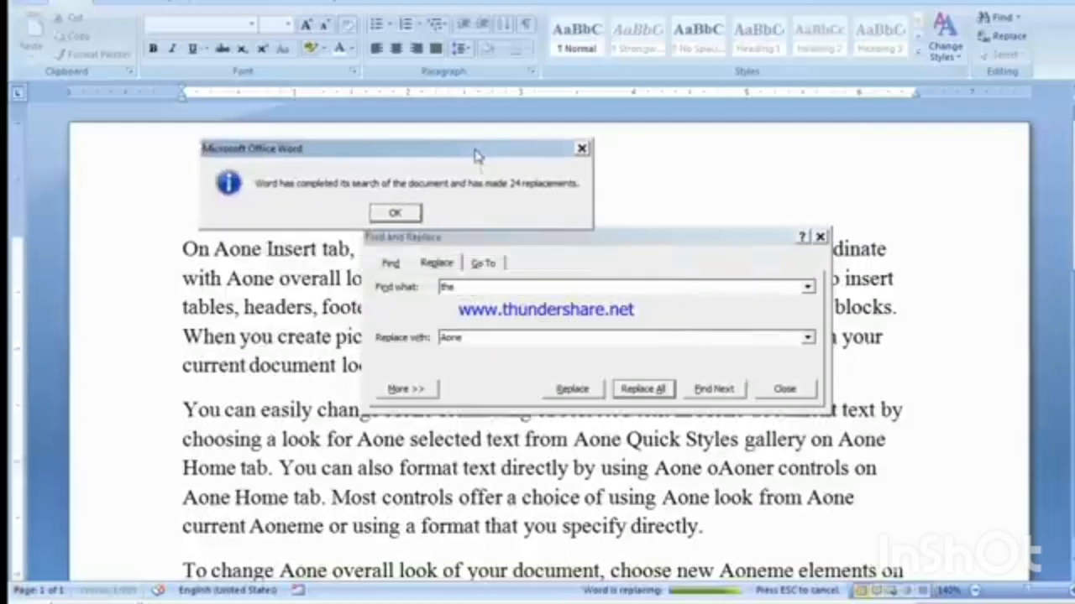
{"action": "left_click", "coordinate": [401, 215]}
{"action": "left_click", "coordinate": [786, 390]}
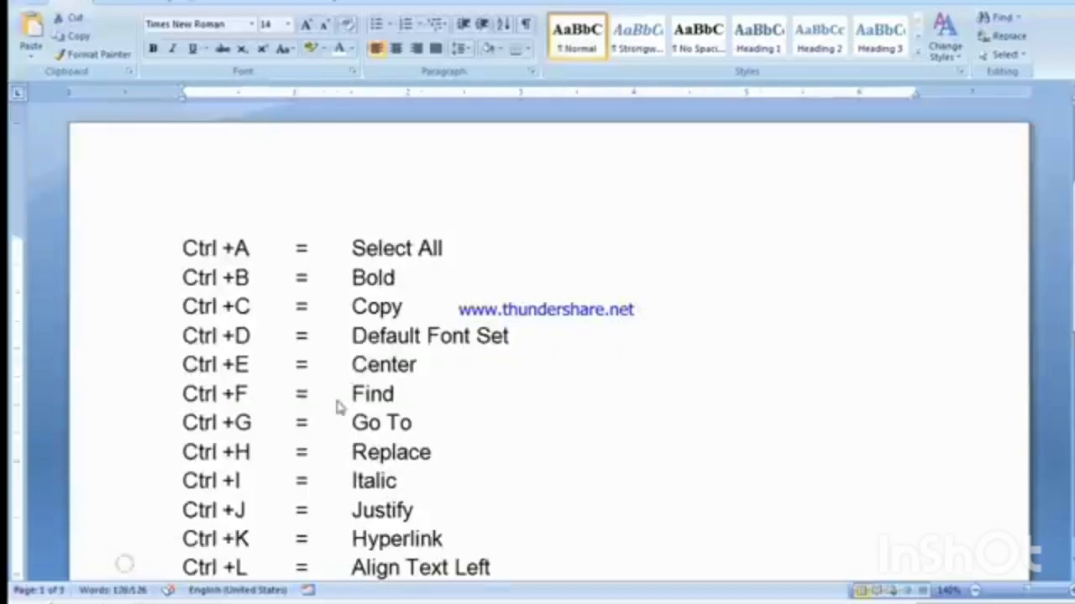
Step: In the document with the shortcut list, italicize the word "Italic" in the Ctrl +I line
{"action": "left_click", "coordinate": [437, 424]}
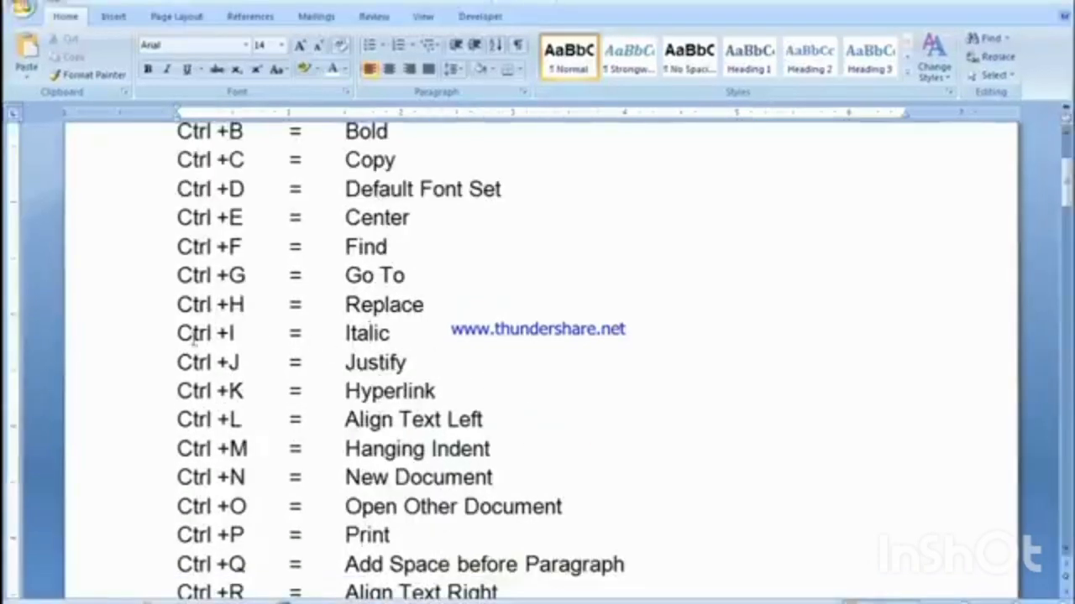
{"action": "left_click_drag", "start_coordinate": [172, 335], "coordinate": [384, 326]}
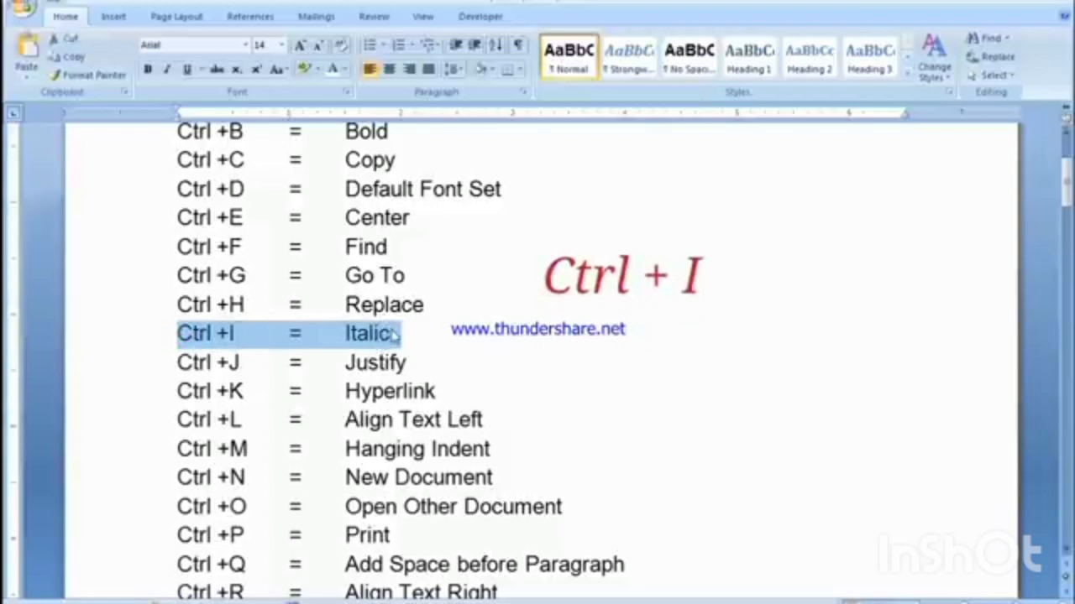
{"action": "left_click_drag", "start_coordinate": [391, 332], "coordinate": [345, 334]}
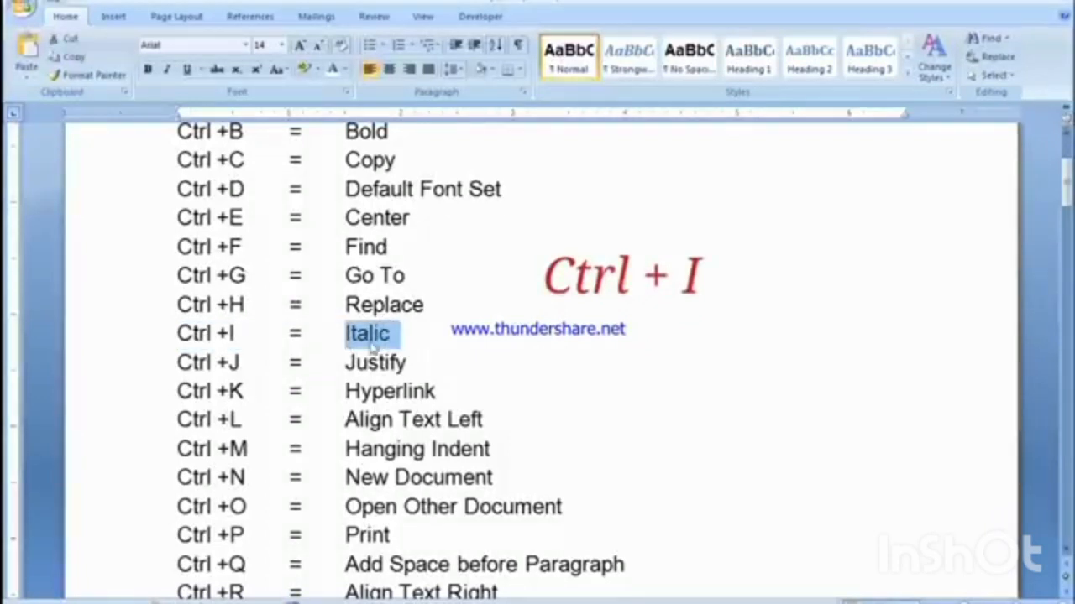
{"action": "key", "text": "ctrl+i"}
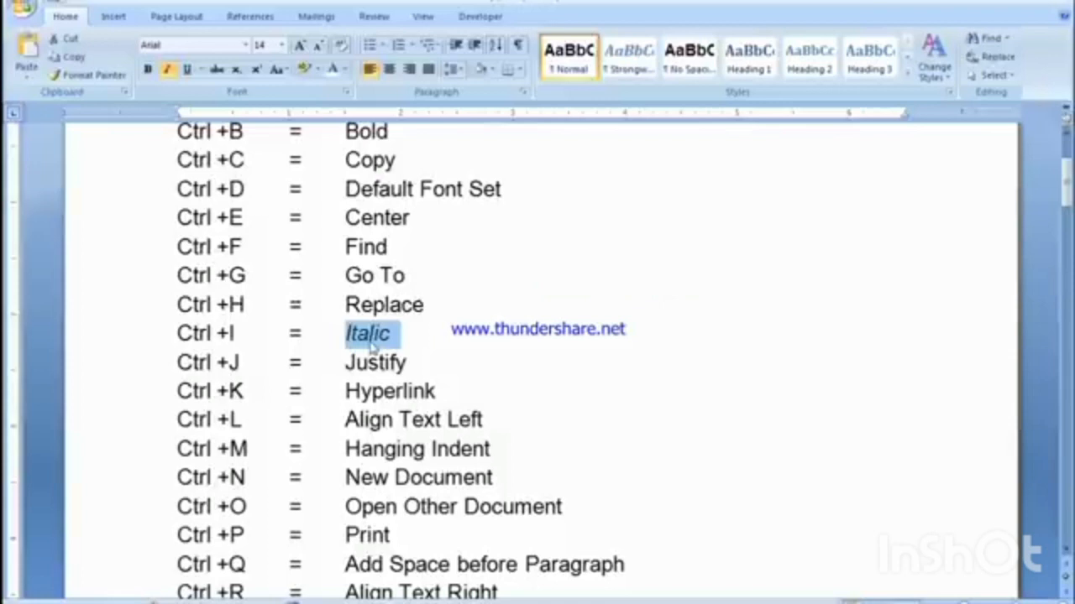
{"action": "left_click", "coordinate": [371, 342]}
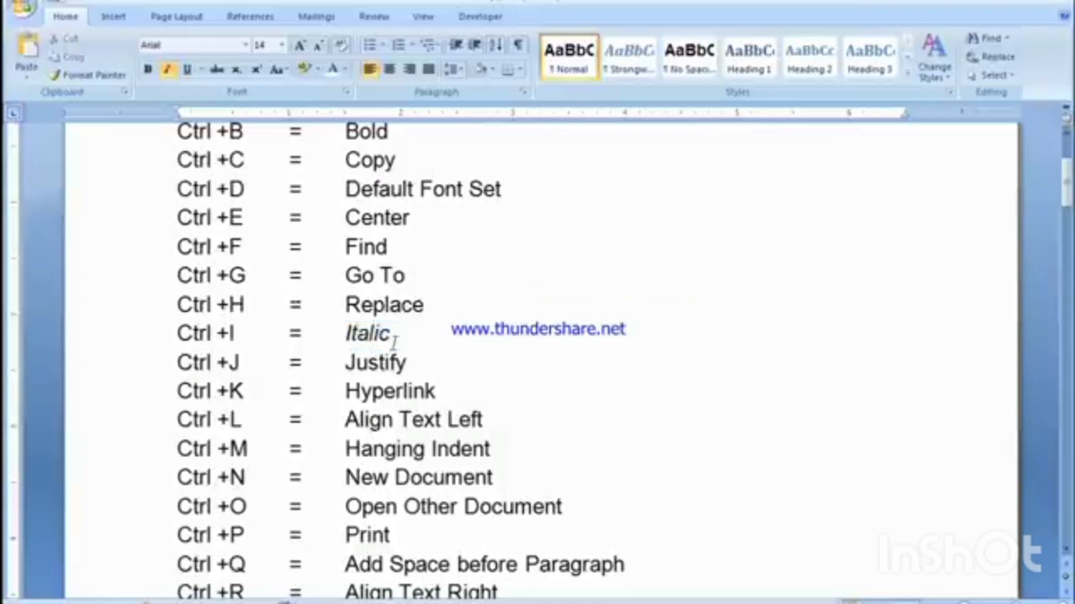
Step: Remove the italic formatting from the word "Italic" in the Ctrl +I line and apply it again
{"action": "double_click", "coordinate": [369, 337]}
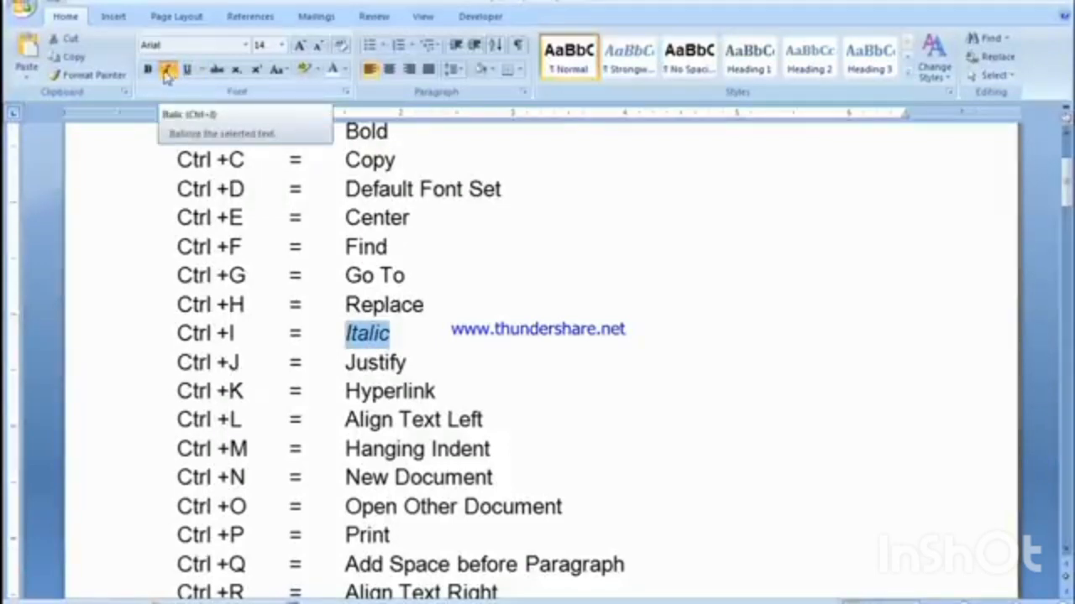
{"action": "left_click", "coordinate": [166, 72]}
{"action": "left_click", "coordinate": [395, 332]}
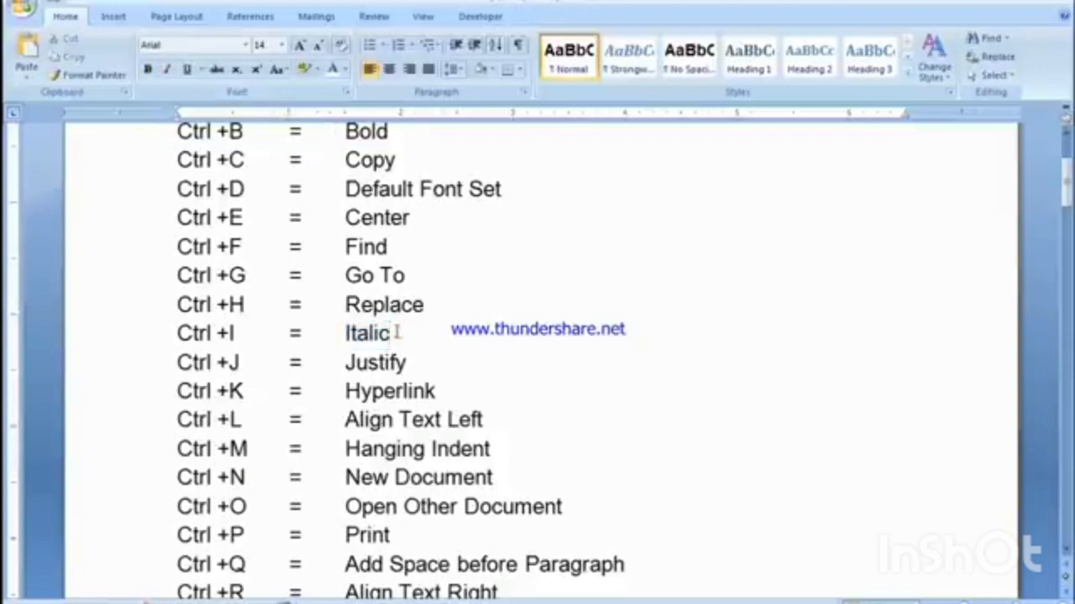
{"action": "left_click_drag", "start_coordinate": [395, 332], "coordinate": [344, 334]}
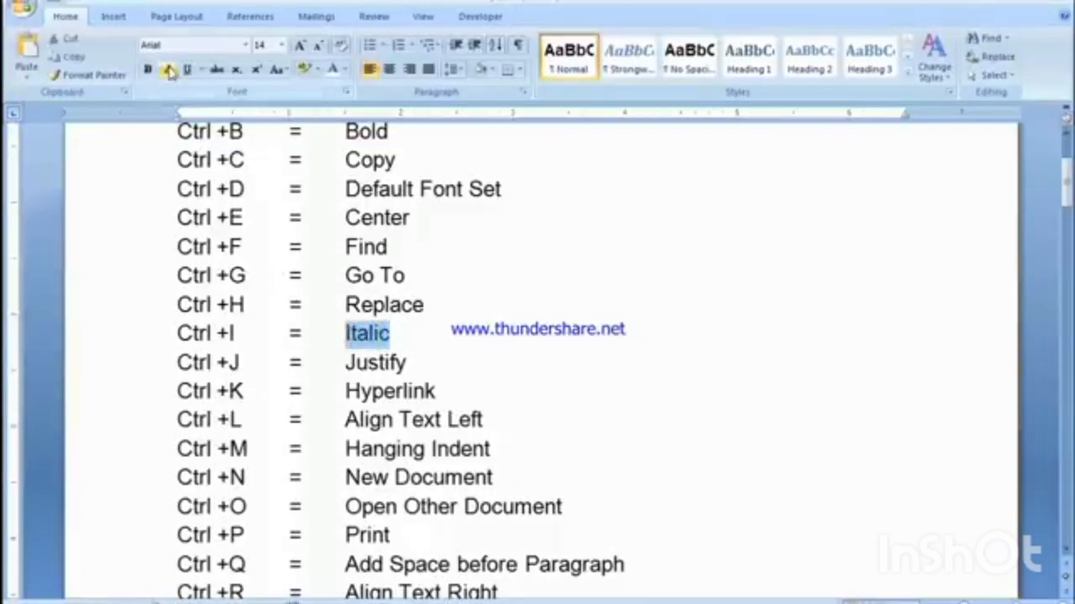
{"action": "left_click", "coordinate": [167, 72]}
{"action": "left_click", "coordinate": [394, 333]}
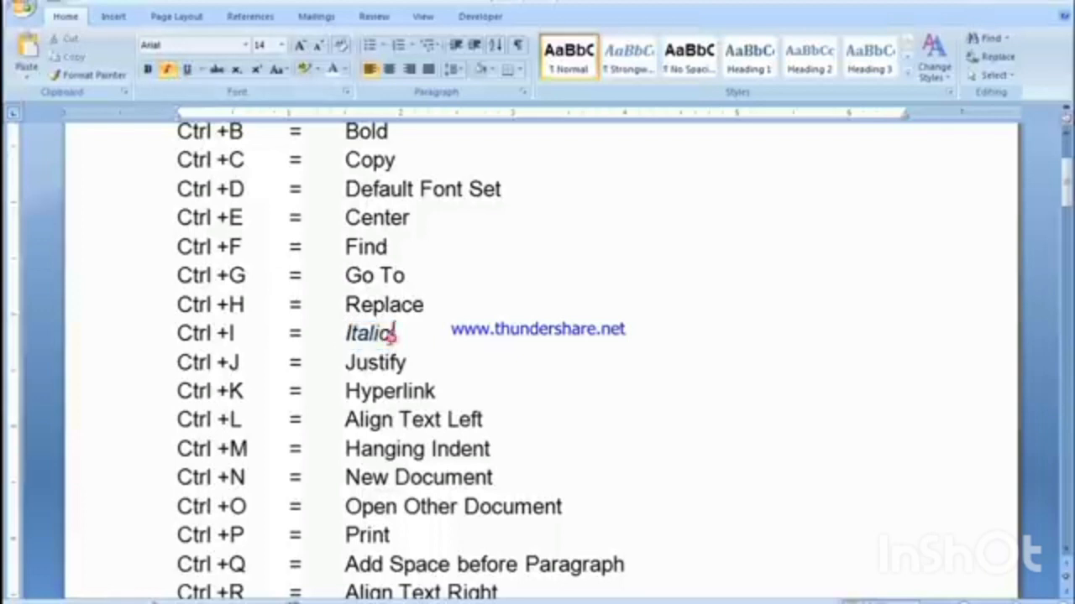
Step: Toggle italics off, on and off again for the word "Italic" in the Ctrl +I line
{"action": "double_click", "coordinate": [388, 333]}
{"action": "key", "text": "ctrl+i"}
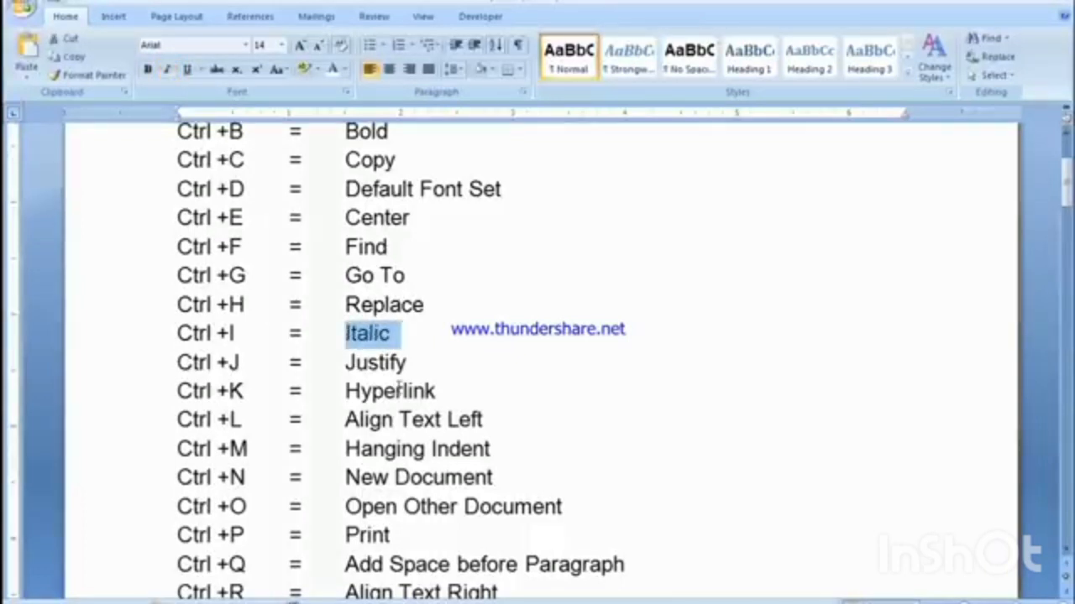
{"action": "key", "text": "ctrl+i"}
{"action": "key", "text": "ctrl+i"}
{"action": "left_click", "coordinate": [398, 391]}
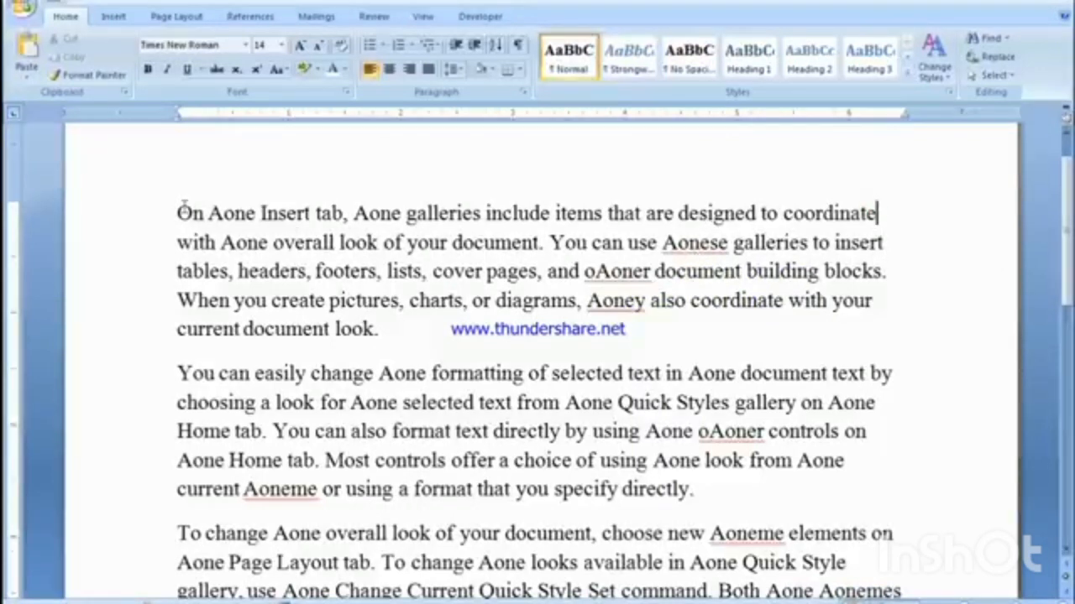
Step: In the document with the sample paragraphs, justify the first paragraph
{"action": "left_click_drag", "start_coordinate": [180, 212], "coordinate": [350, 344]}
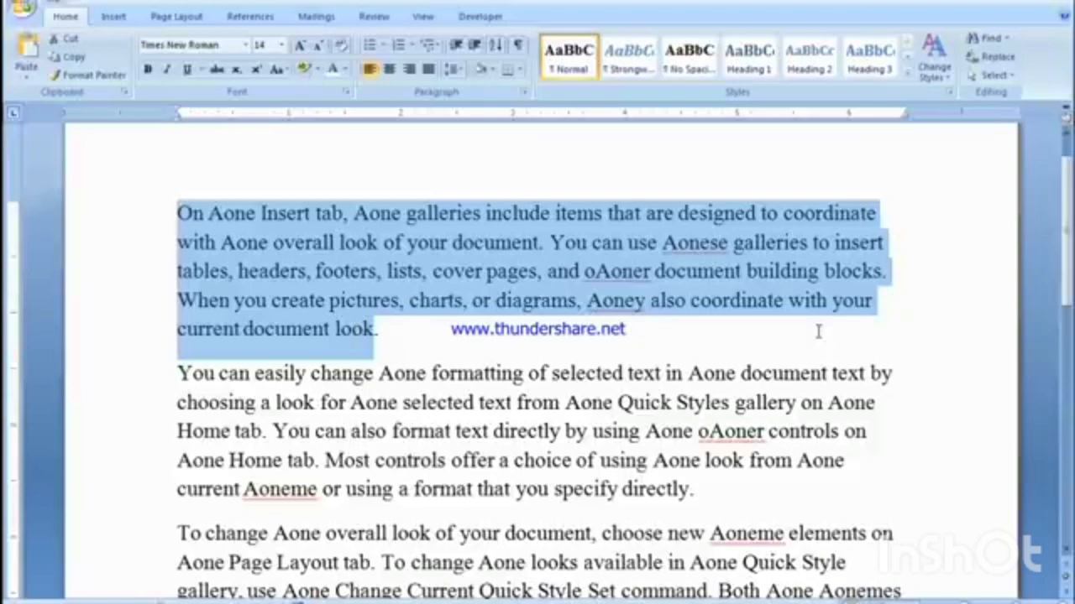
{"action": "key", "text": "ctrl+j"}
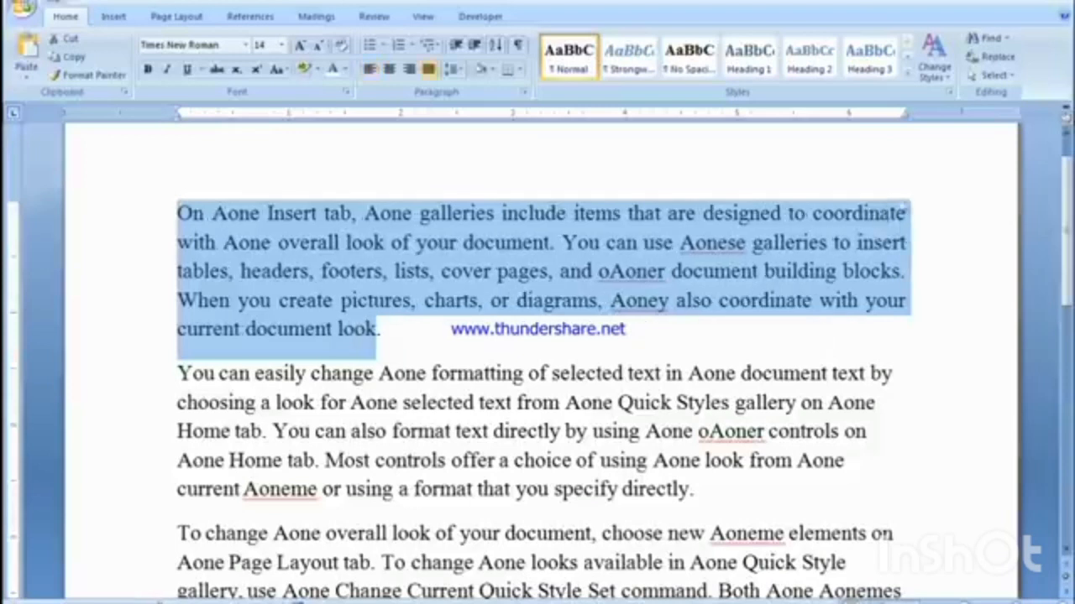
{"action": "left_click", "coordinate": [888, 324]}
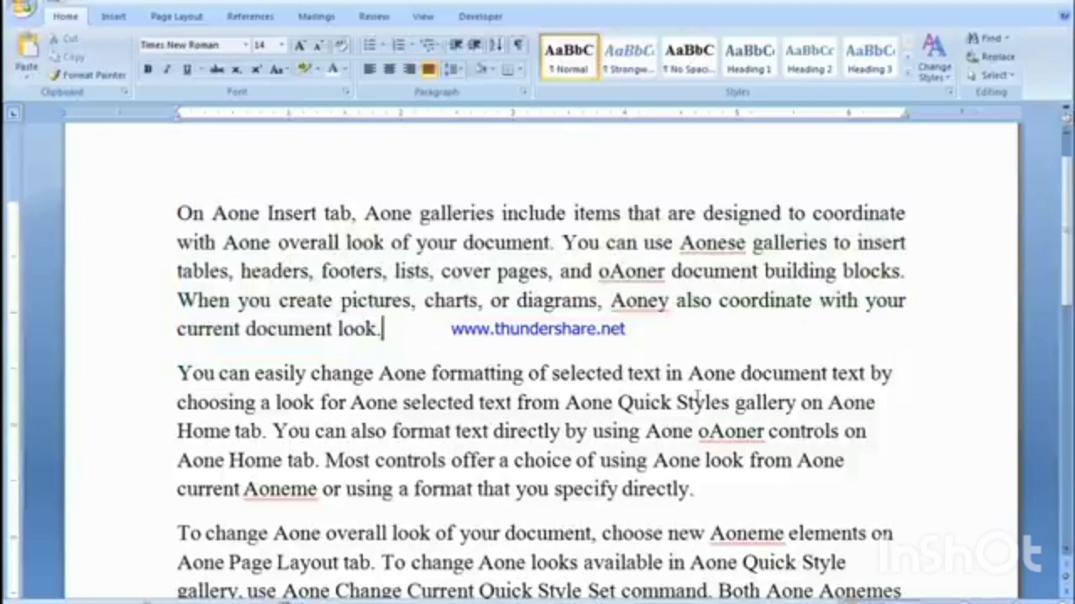
Step: Select all of the sample text, justify every paragraph and check the alignment down the page
{"action": "scroll", "coordinate": [705, 395], "scroll_direction": "down", "scroll_amount": 3}
{"action": "scroll", "coordinate": [732, 420], "scroll_direction": "up", "scroll_amount": 4}
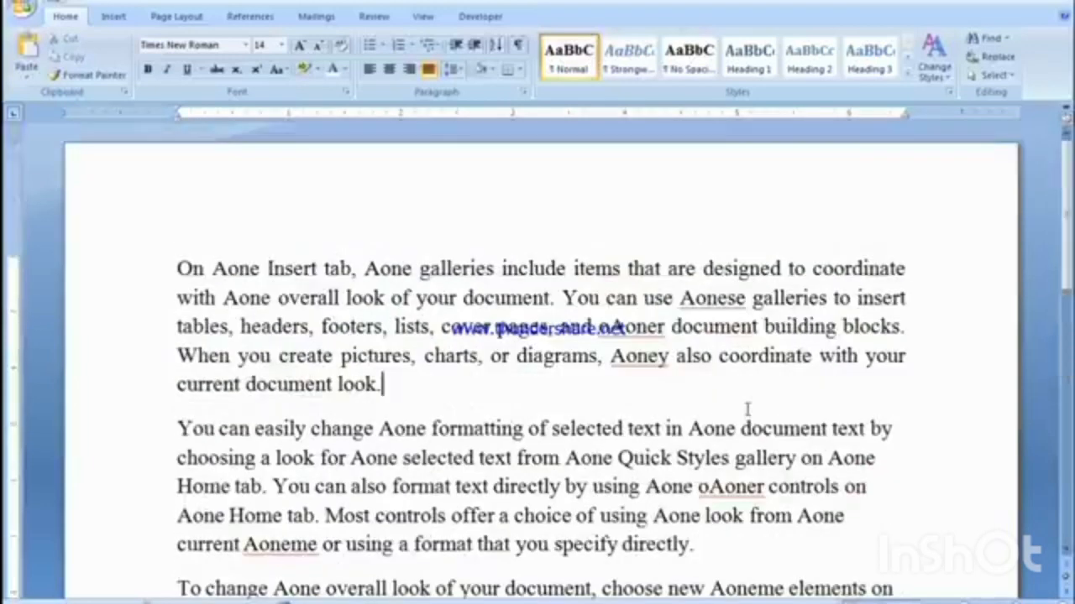
{"action": "key", "text": "ctrl+a"}
{"action": "key", "text": "ctrl+j"}
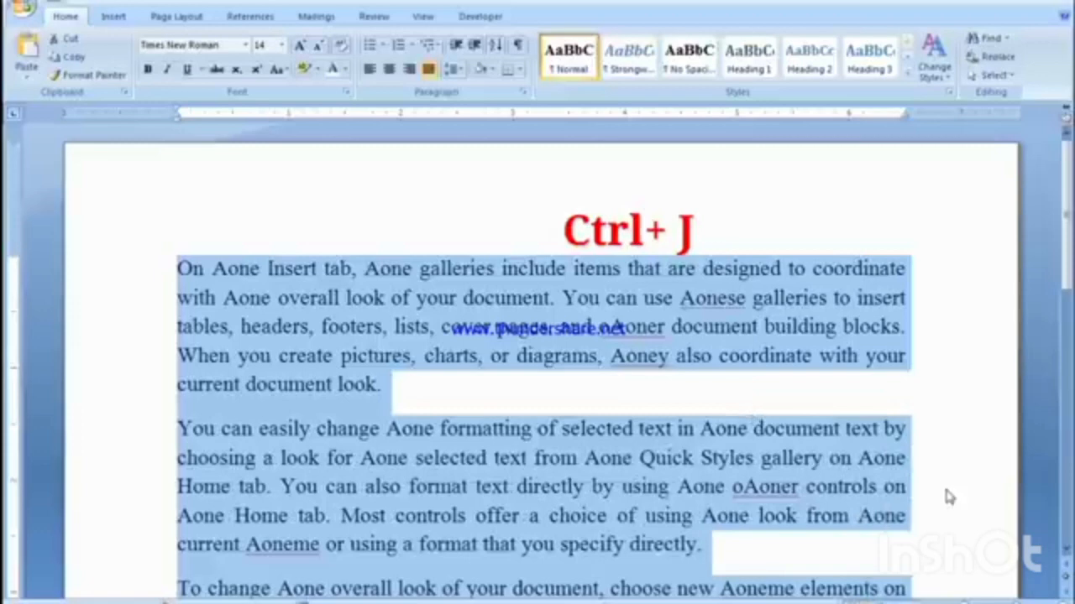
{"action": "scroll", "coordinate": [917, 483], "scroll_direction": "down", "scroll_amount": 2}
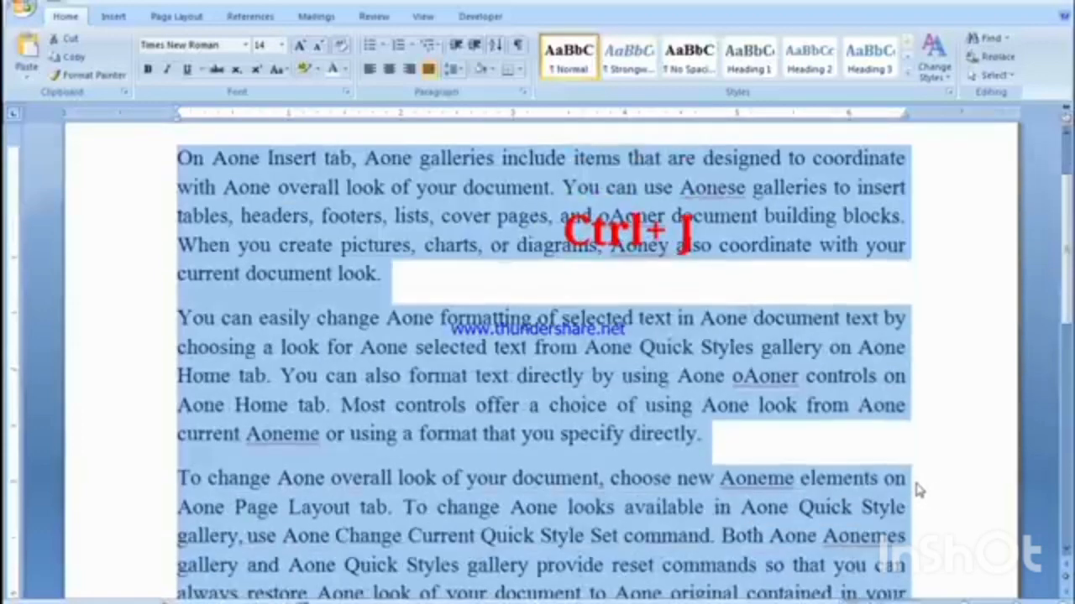
{"action": "left_click", "coordinate": [848, 440]}
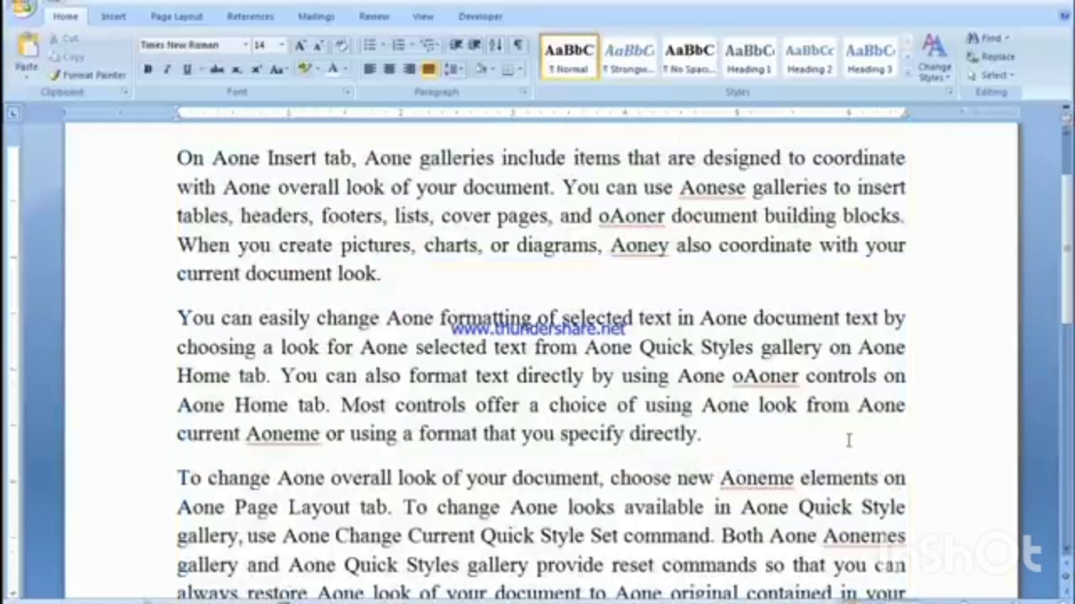
{"action": "scroll", "coordinate": [848, 441], "scroll_direction": "up", "scroll_amount": 1}
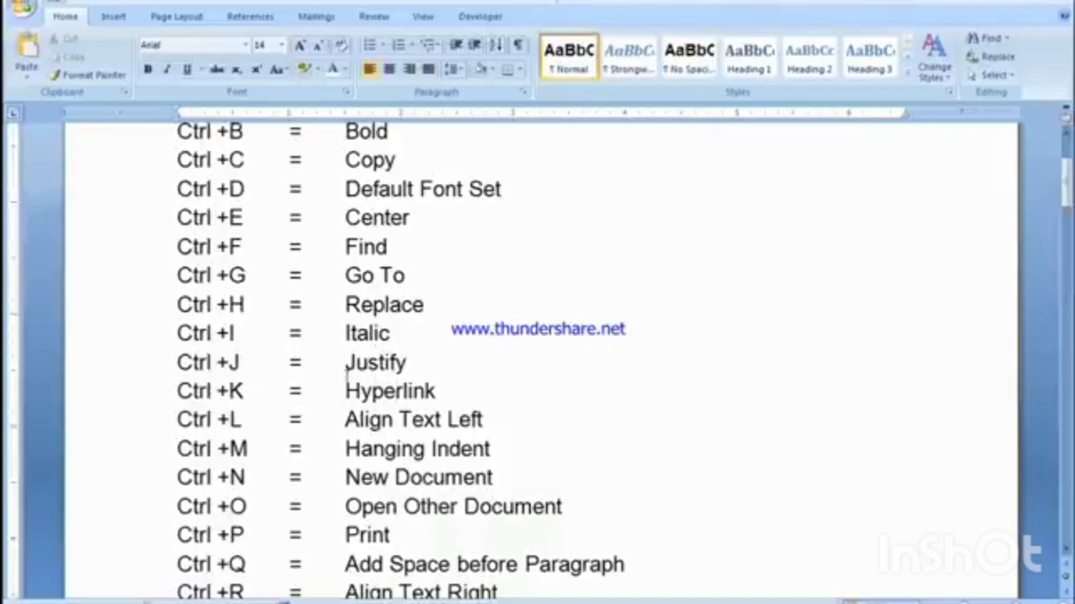
Step: In the shortcut list, insert a hyperlink after "Hyperlink" in the Ctrl +K line to the person-named .pptx file in My Documents
{"action": "left_click_drag", "start_coordinate": [177, 389], "coordinate": [245, 388]}
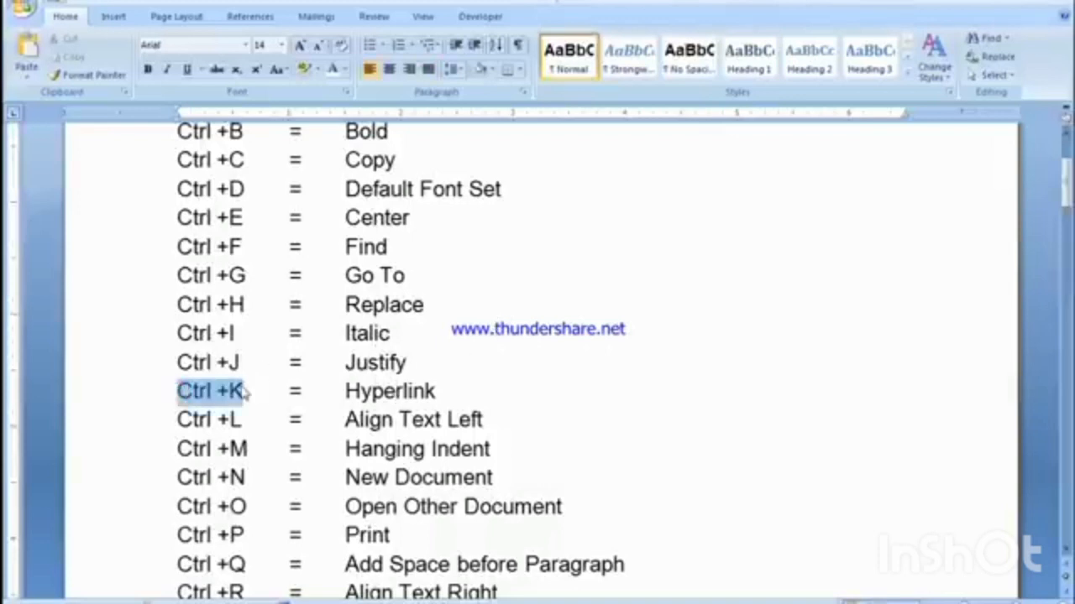
{"action": "left_click", "coordinate": [336, 402]}
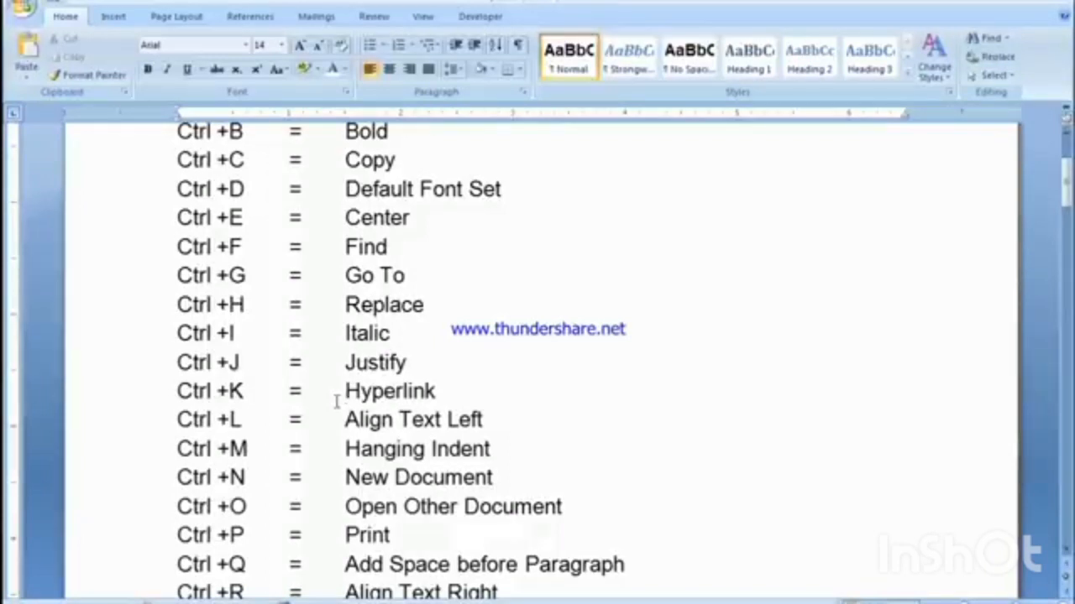
{"action": "left_click", "coordinate": [491, 384]}
{"action": "key", "text": "ctrl+k"}
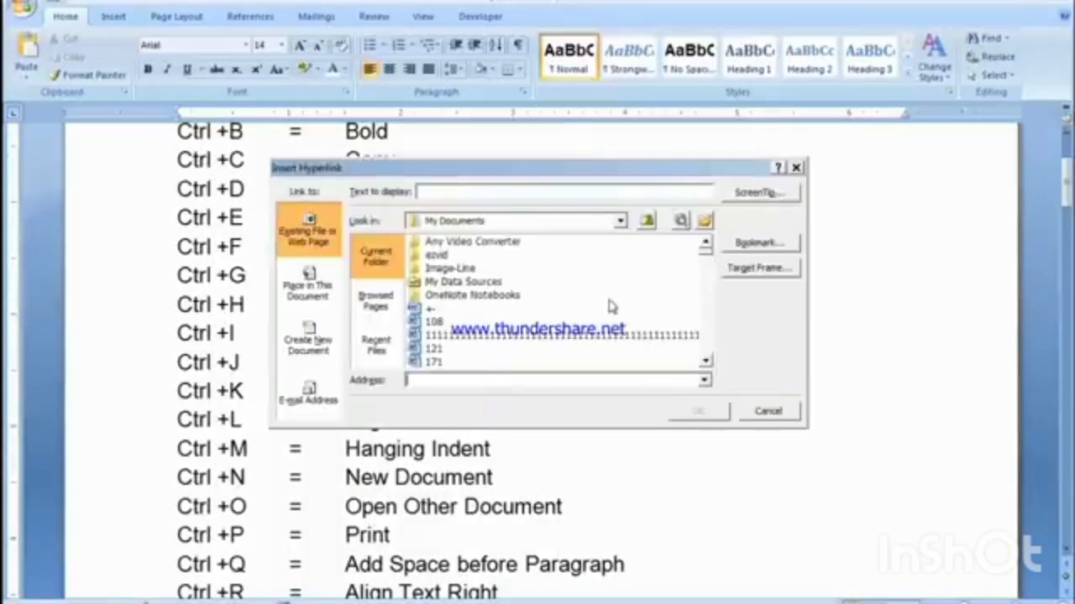
{"action": "left_click", "coordinate": [706, 361]}
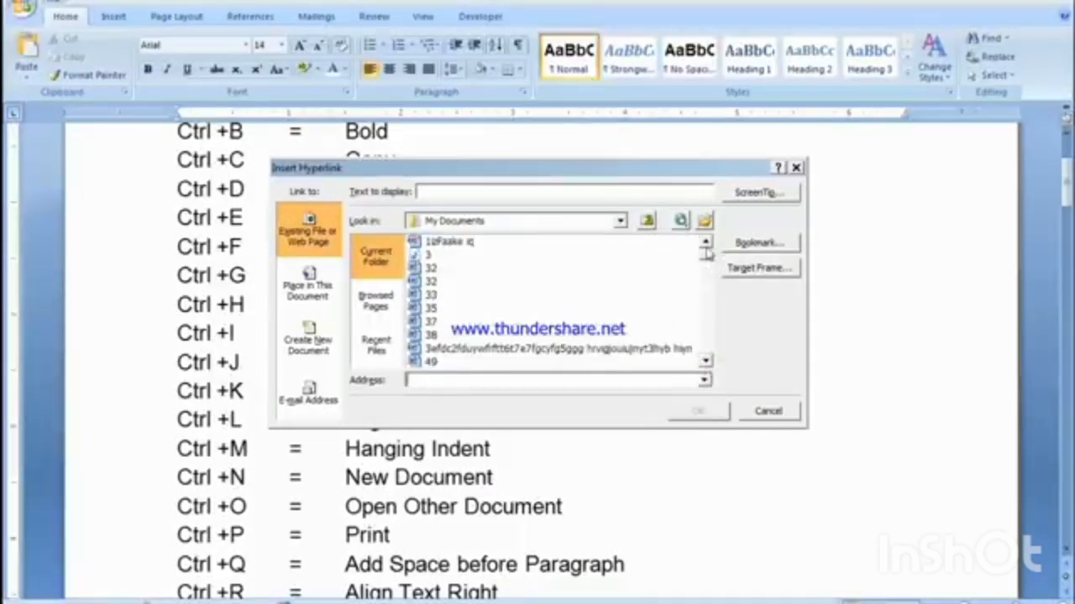
{"action": "left_click_drag", "start_coordinate": [706, 254], "coordinate": [707, 332]}
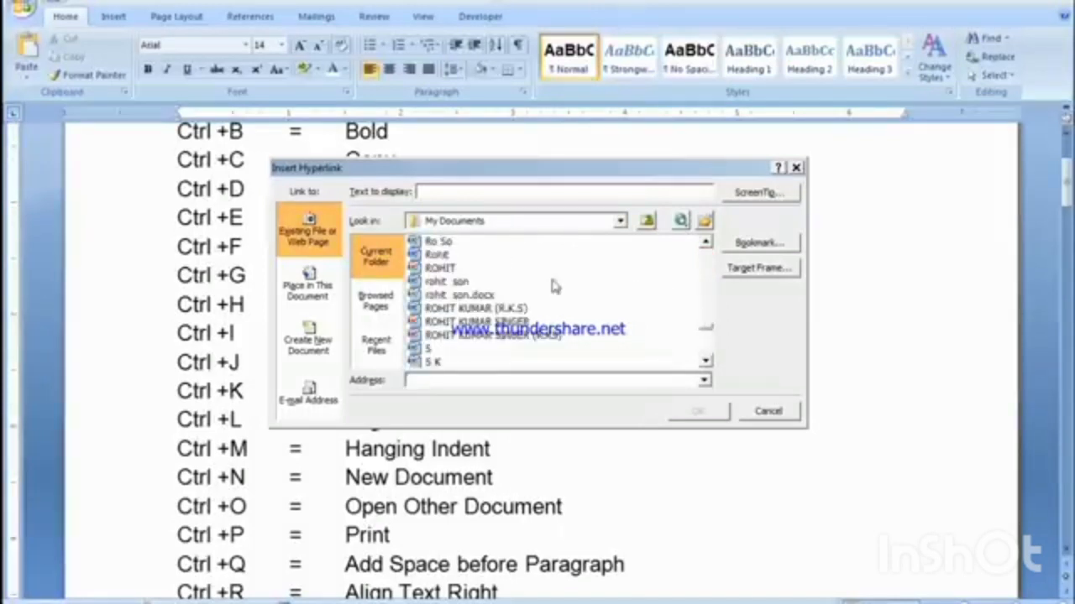
{"action": "left_click", "coordinate": [440, 268]}
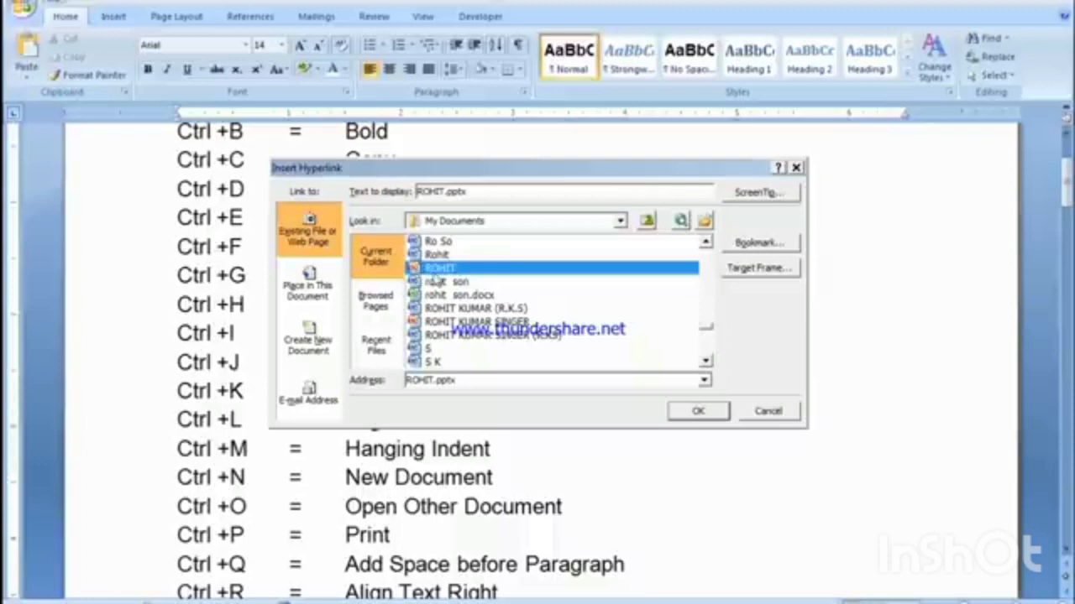
{"action": "left_click", "coordinate": [695, 415]}
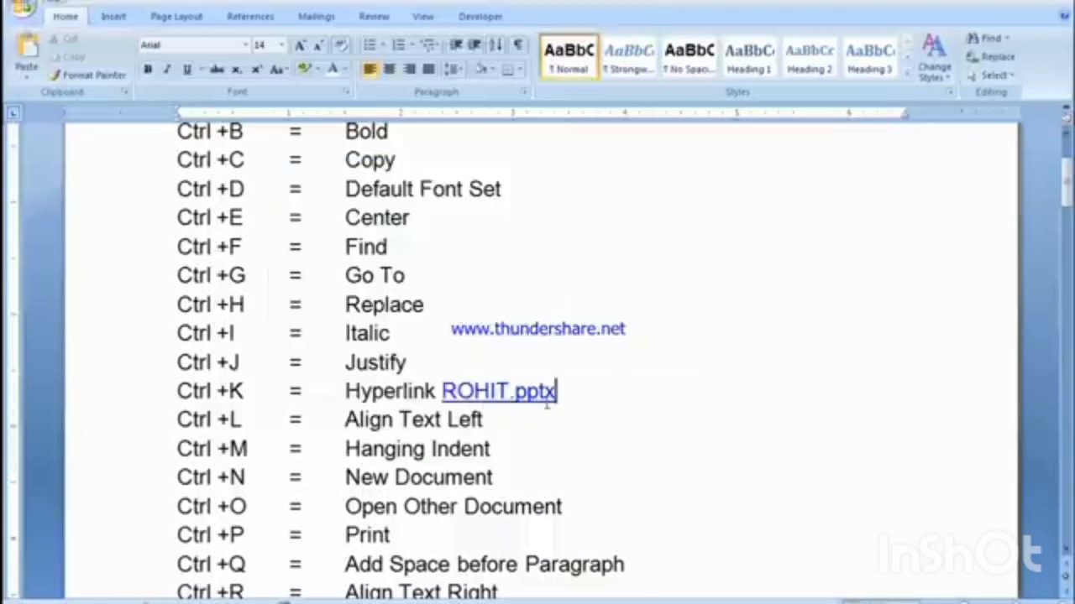
Step: Follow the inserted link in the Ctrl +K line to open the linked presentation in PowerPoint
{"action": "left_click", "coordinate": [611, 450]}
{"action": "mouse_move", "coordinate": [489, 392]}
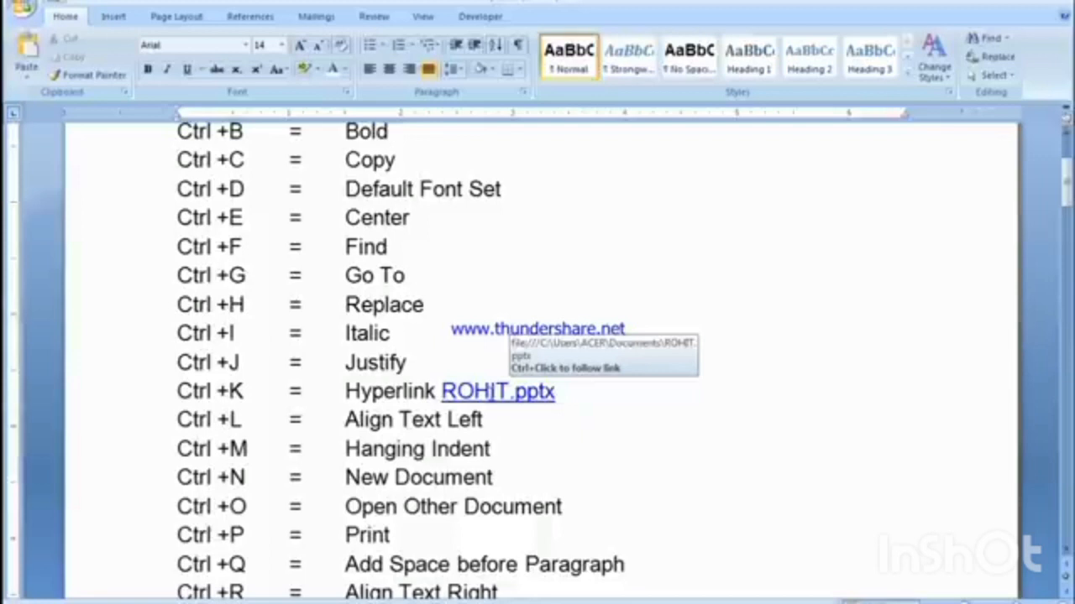
{"action": "left_click", "coordinate": [491, 392]}
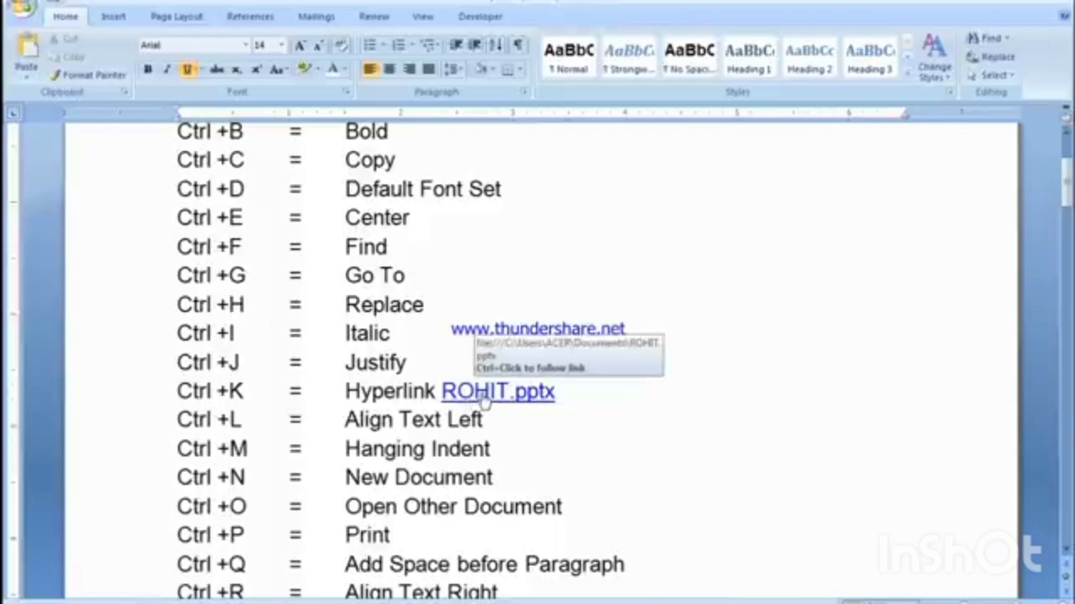
{"action": "left_click", "coordinate": [482, 394], "text": "ctrl"}
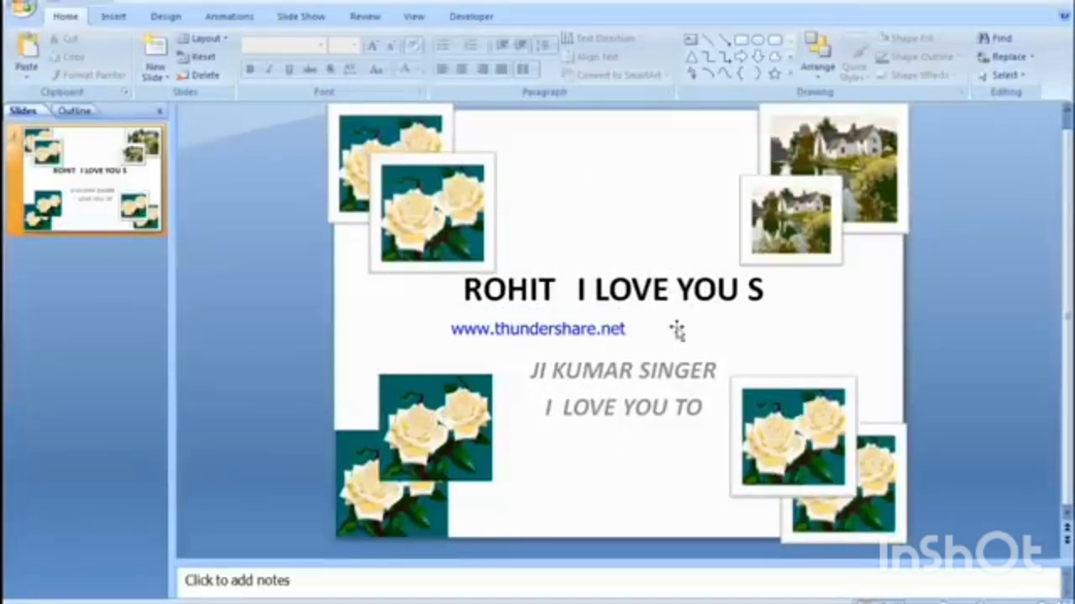
Step: Close the linked presentation and return to the end of the Ctrl +K line in the Word shortcut list
{"action": "scroll", "coordinate": [687, 445], "scroll_direction": "up", "scroll_amount": 1}
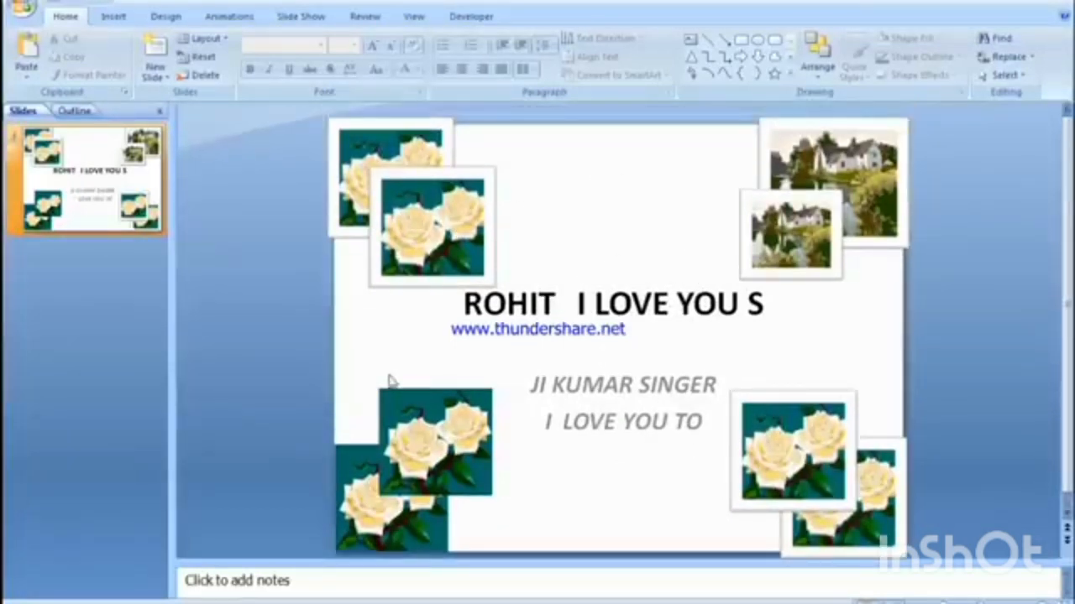
{"action": "left_click", "coordinate": [1061, 2]}
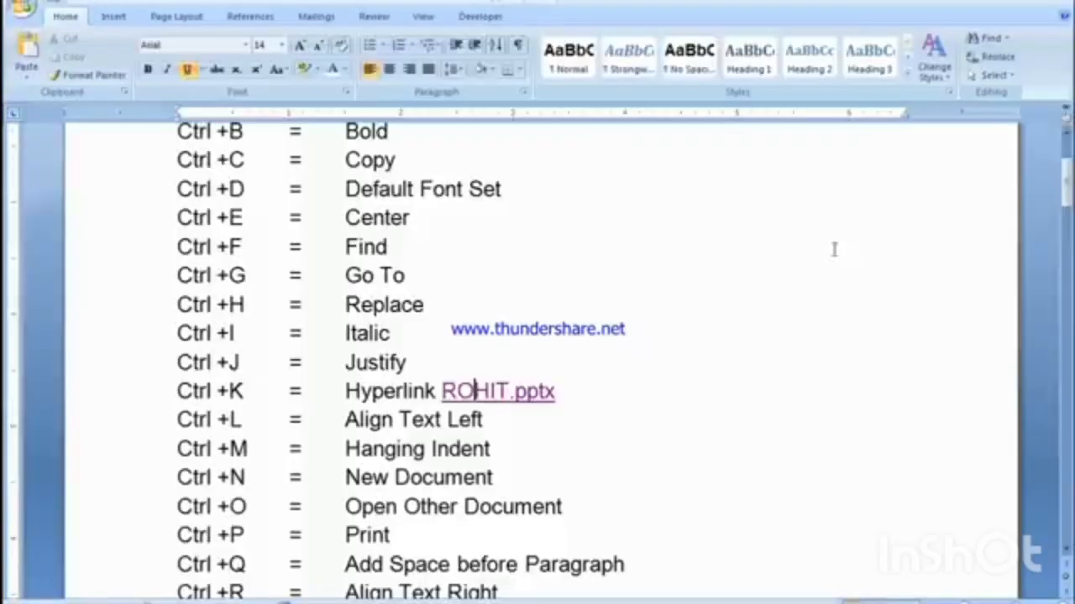
{"action": "left_click", "coordinate": [577, 397]}
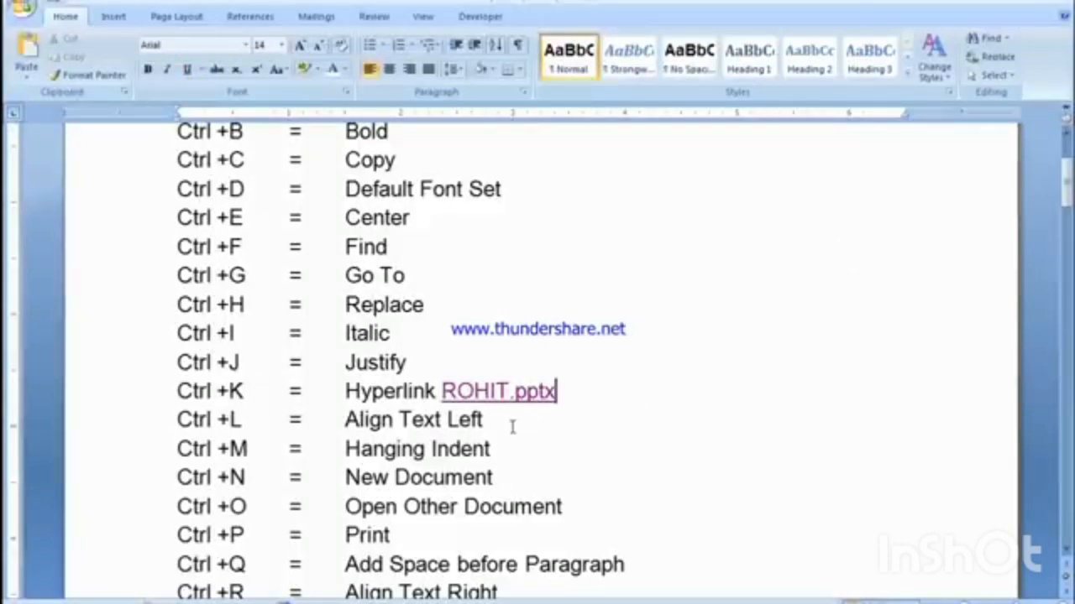
Step: Alternate the Ctrl +L line between left and justified alignment, finish left-aligned and select the word "Left"
{"action": "left_click_drag", "start_coordinate": [179, 417], "coordinate": [229, 419]}
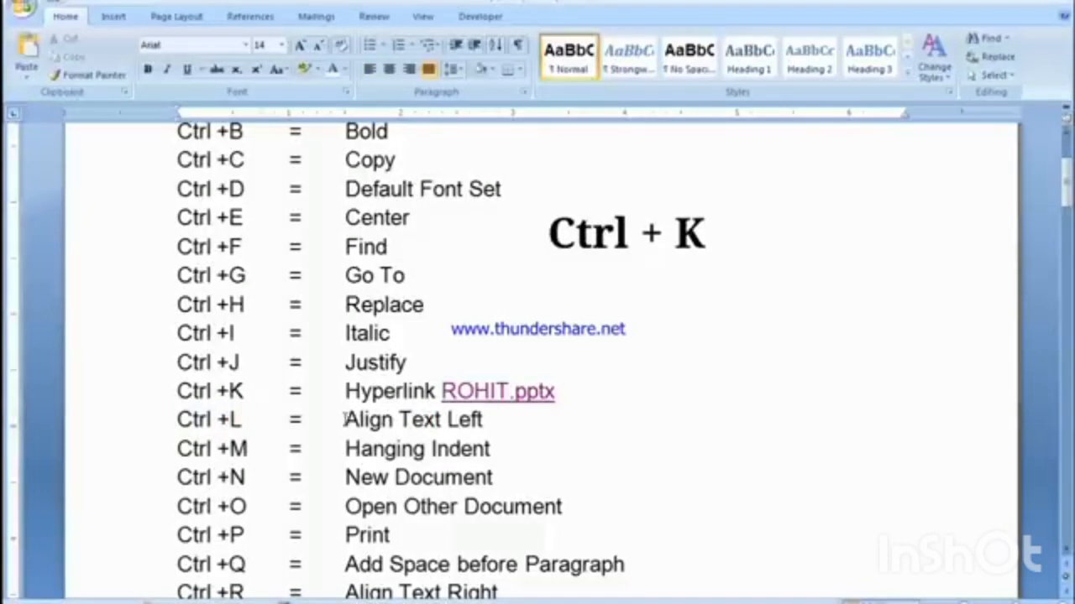
{"action": "left_click_drag", "start_coordinate": [346, 419], "coordinate": [369, 420]}
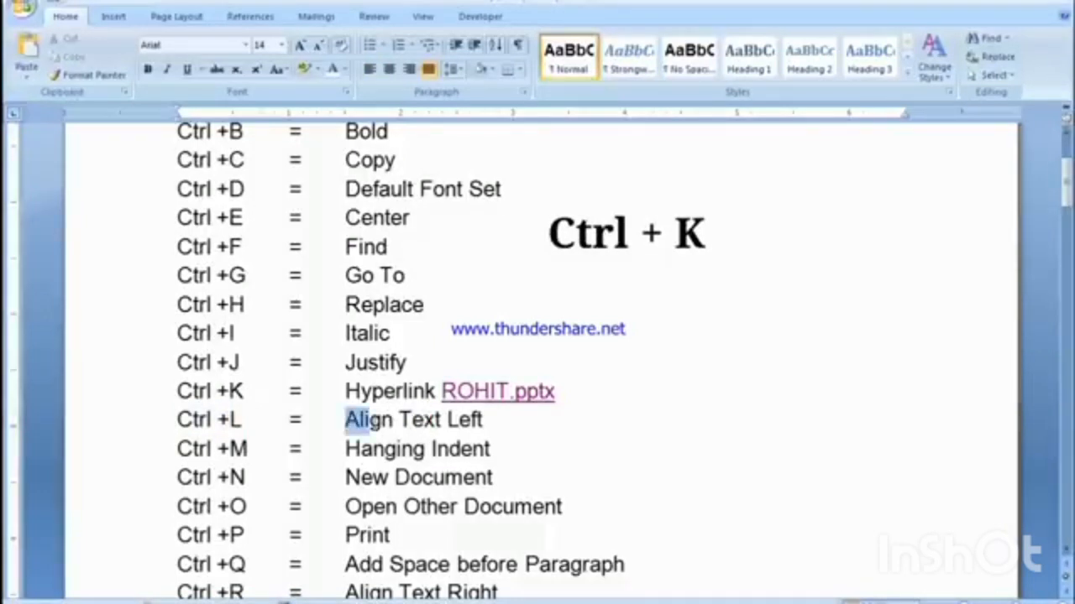
{"action": "left_click", "coordinate": [460, 420]}
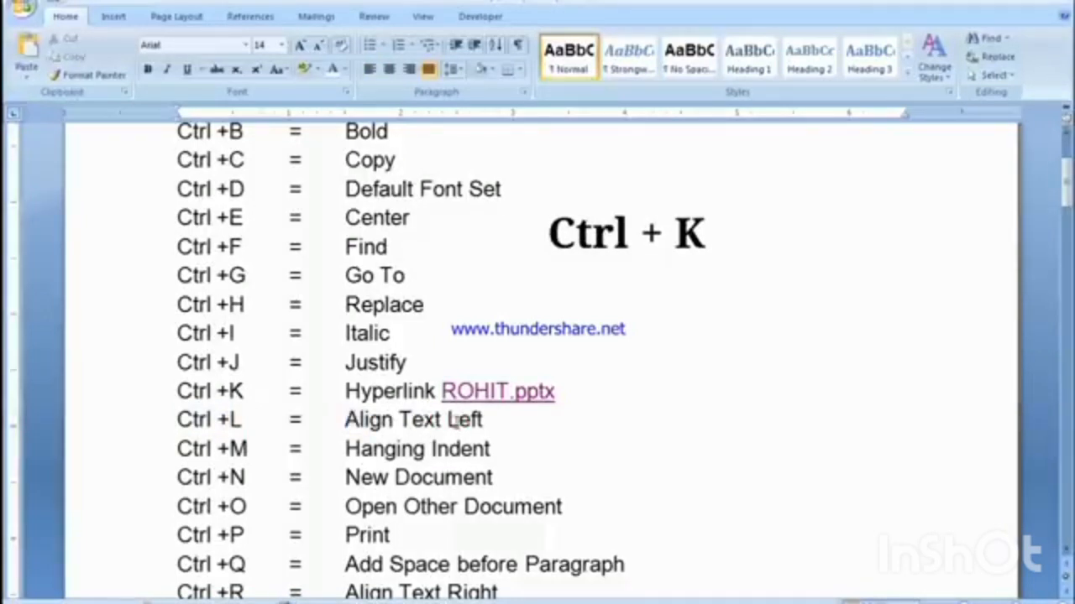
{"action": "key", "text": "ctrl+l"}
{"action": "key", "text": "ctrl+j"}
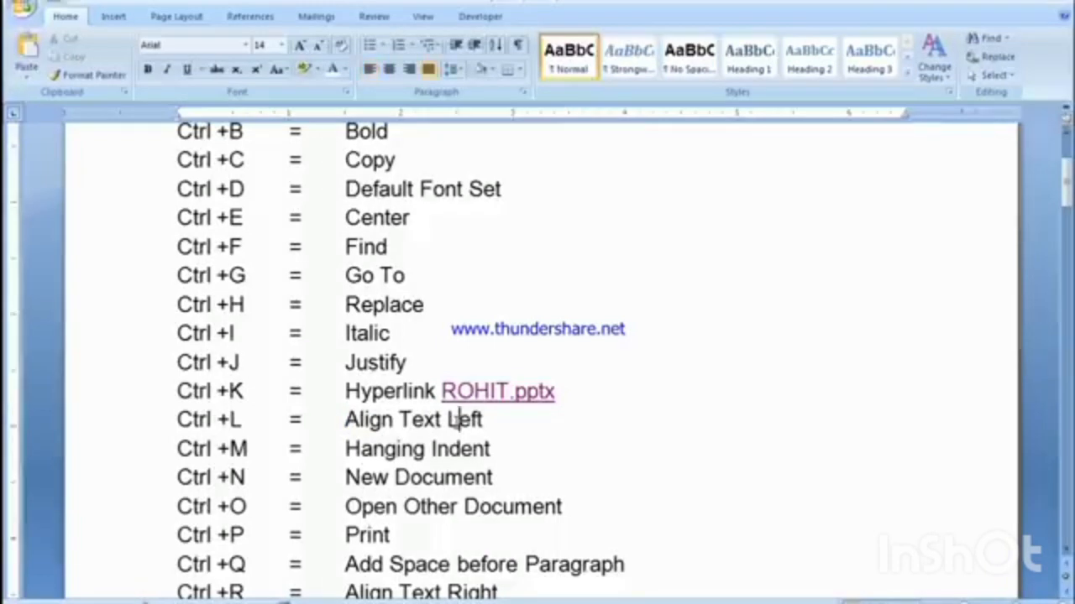
{"action": "key", "text": "ctrl+l"}
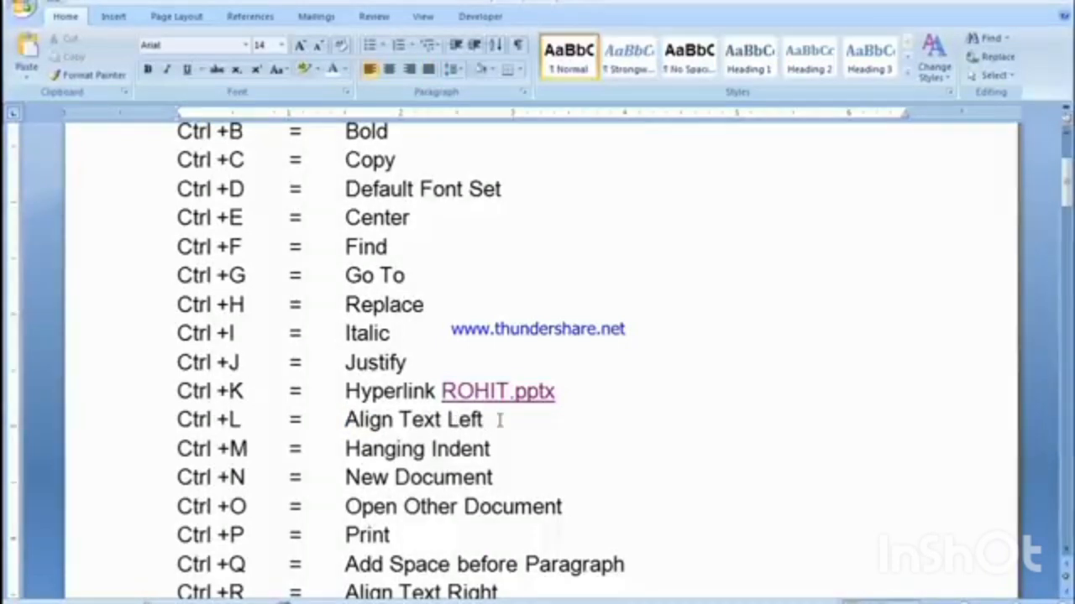
{"action": "double_click", "coordinate": [465, 420]}
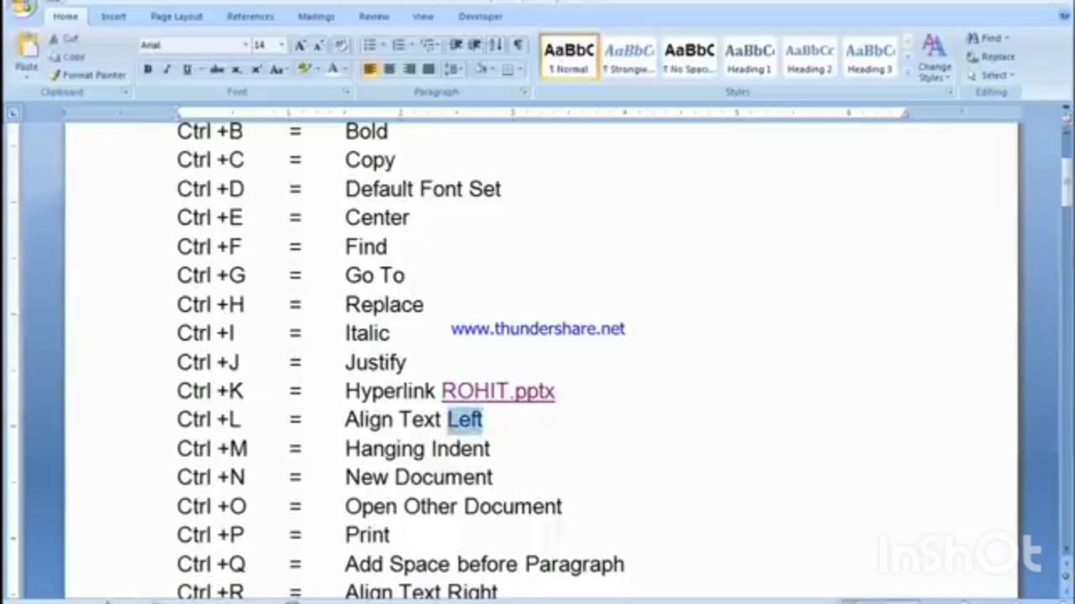
Step: In the document with the sample paragraphs, alternate the first paragraph between left and justified alignment and compare its line ends
{"action": "key", "text": "Right"}
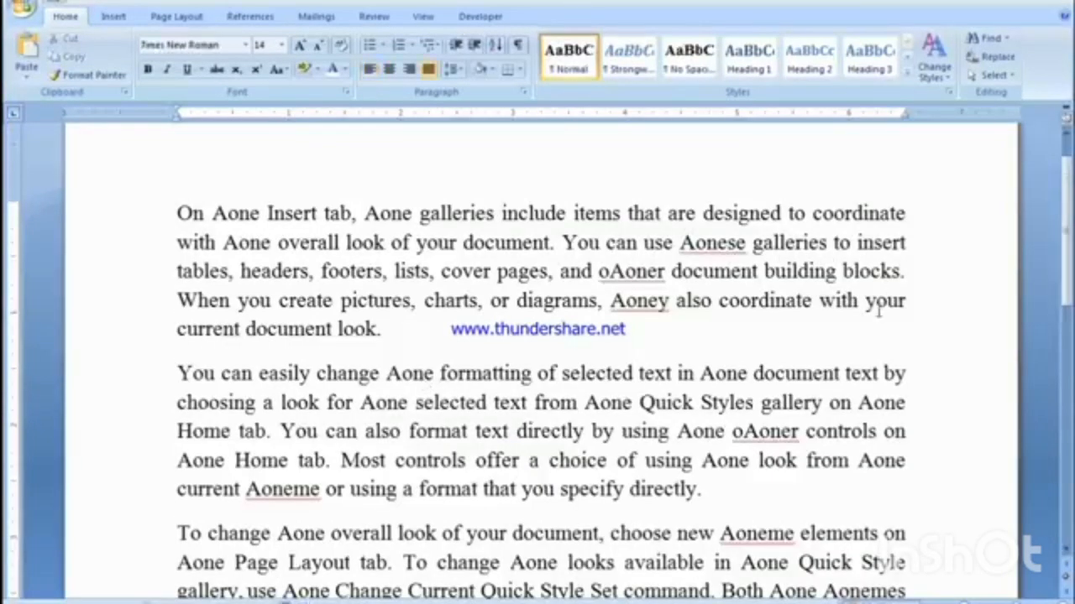
{"action": "double_click", "coordinate": [141, 196]}
{"action": "key", "text": "ctrl+l"}
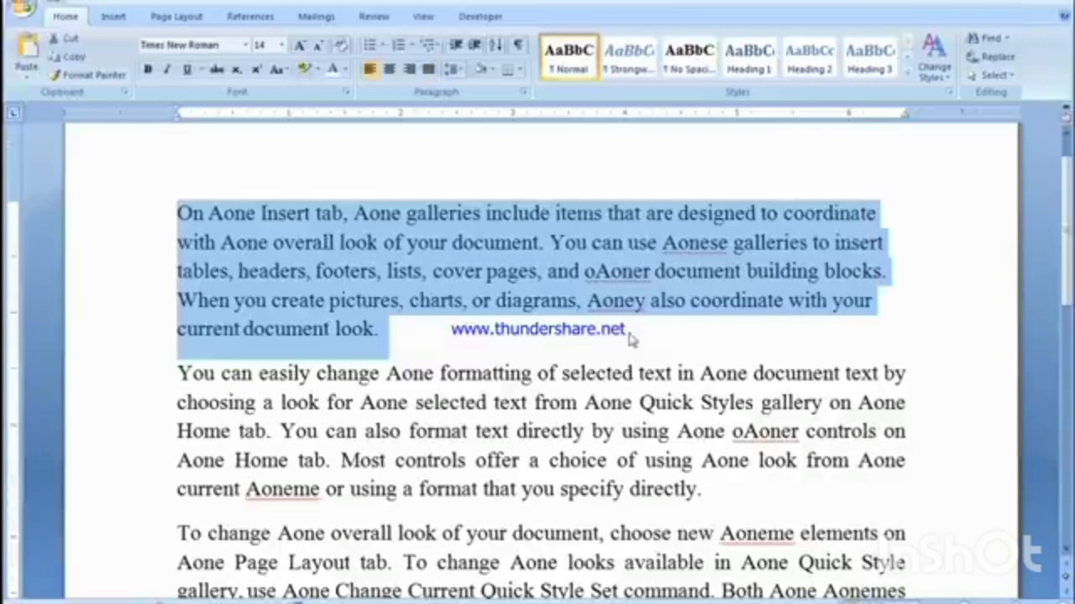
{"action": "key", "text": "ctrl+j"}
{"action": "key", "text": "ctrl+l"}
{"action": "key", "text": "ctrl+j"}
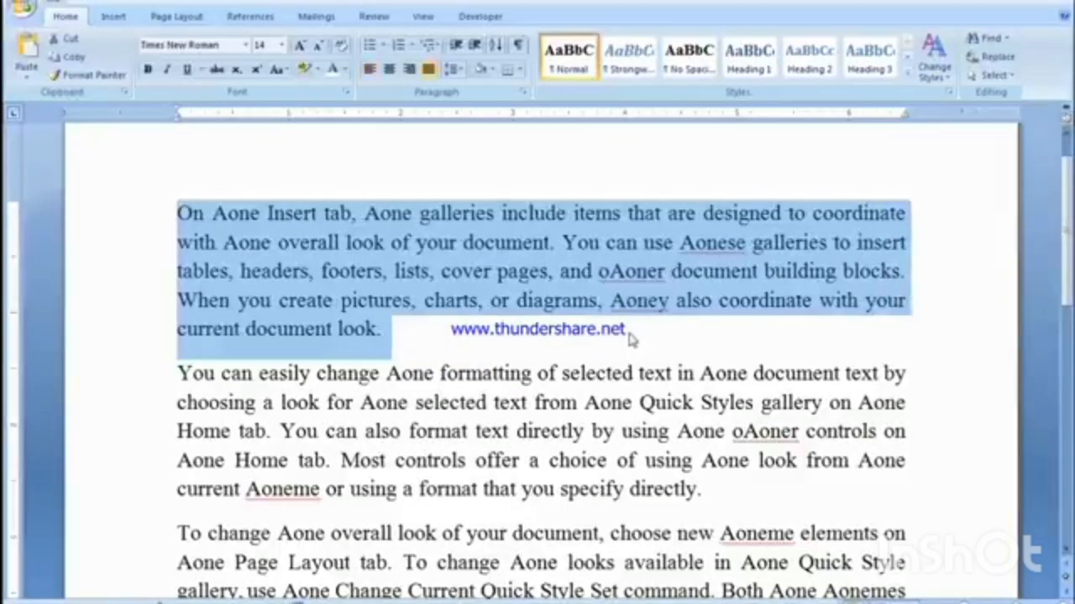
{"action": "key", "text": "ctrl+l"}
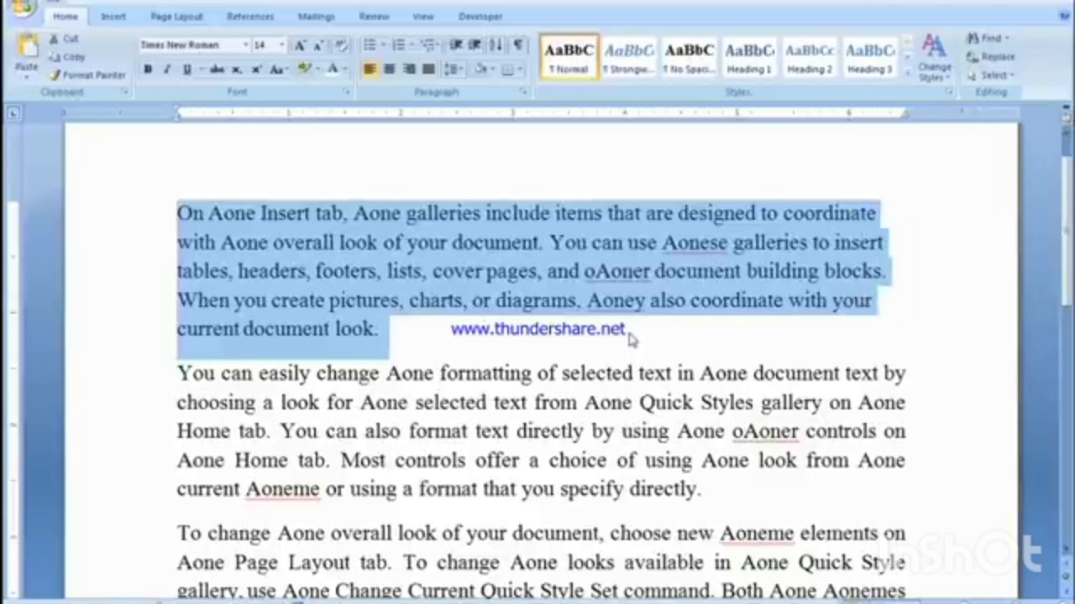
{"action": "left_click", "coordinate": [630, 334]}
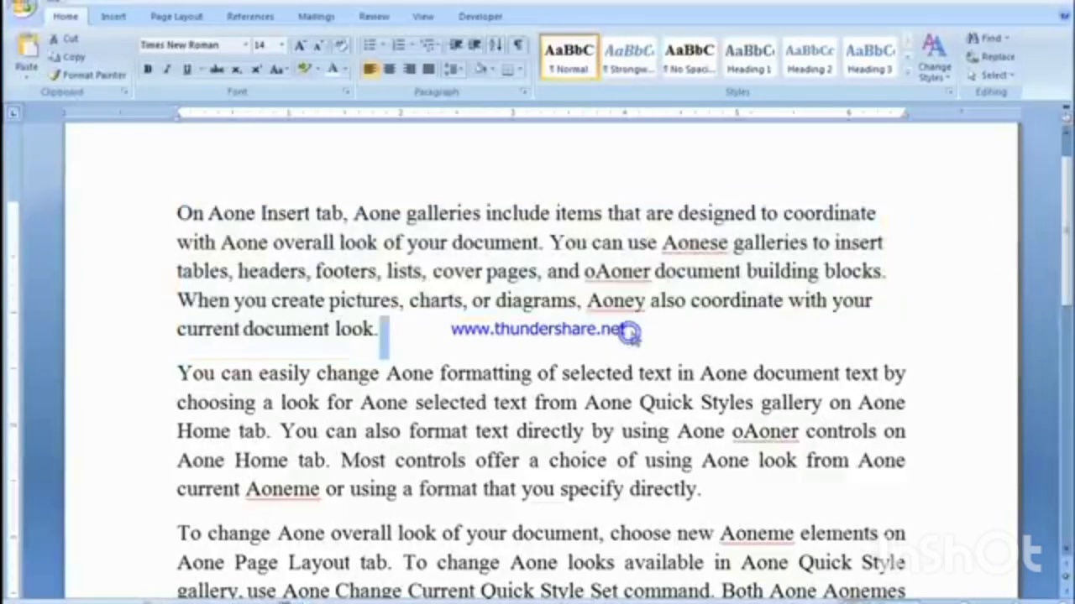
{"action": "left_click_drag", "start_coordinate": [849, 214], "coordinate": [881, 220]}
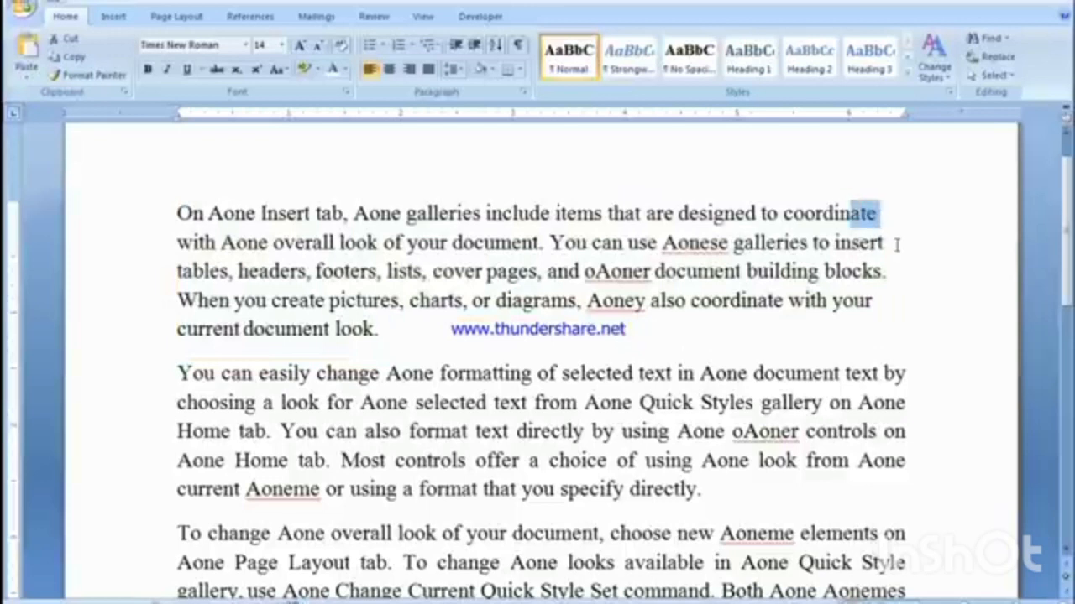
{"action": "left_click", "coordinate": [687, 342]}
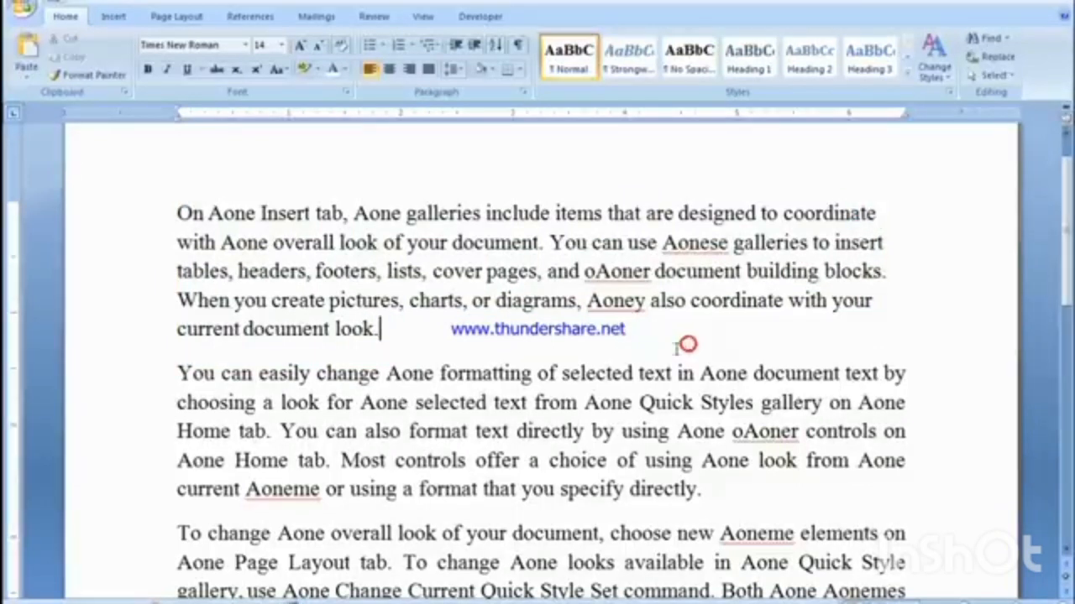
{"action": "key", "text": "ctrl+j"}
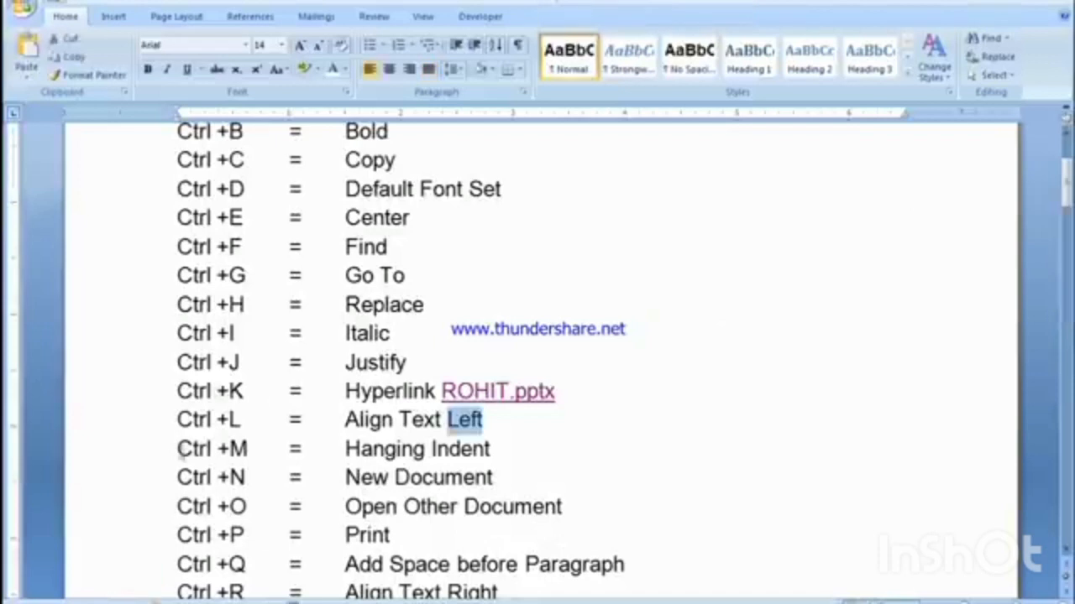
Step: In the shortcut list, indent the Ctrl +M line by one level
{"action": "left_click_drag", "start_coordinate": [177, 449], "coordinate": [225, 452]}
{"action": "left_click", "coordinate": [375, 453]}
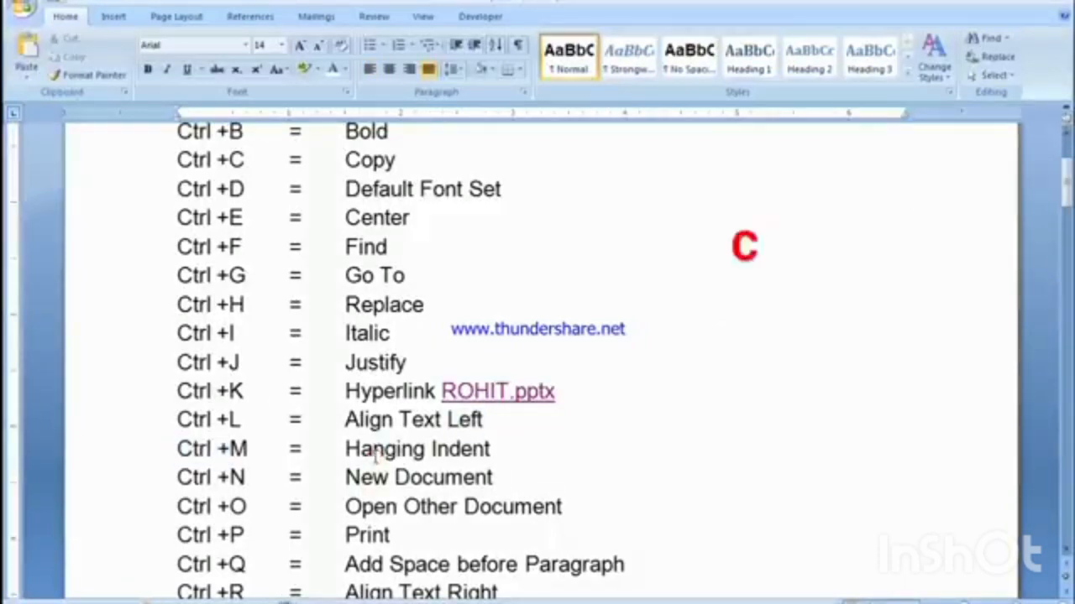
{"action": "key", "text": "ctrl+m"}
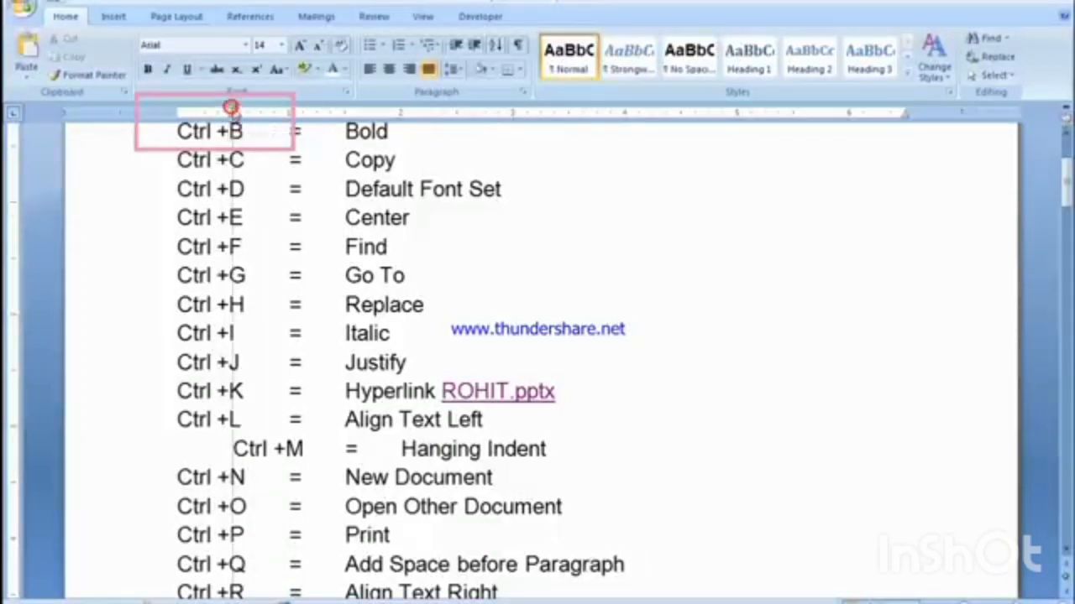
Step: Try shifting only the first-line indent of the Ctrl +M line on the ruler, and undo the shift
{"action": "left_click_drag", "start_coordinate": [233, 112], "coordinate": [269, 114]}
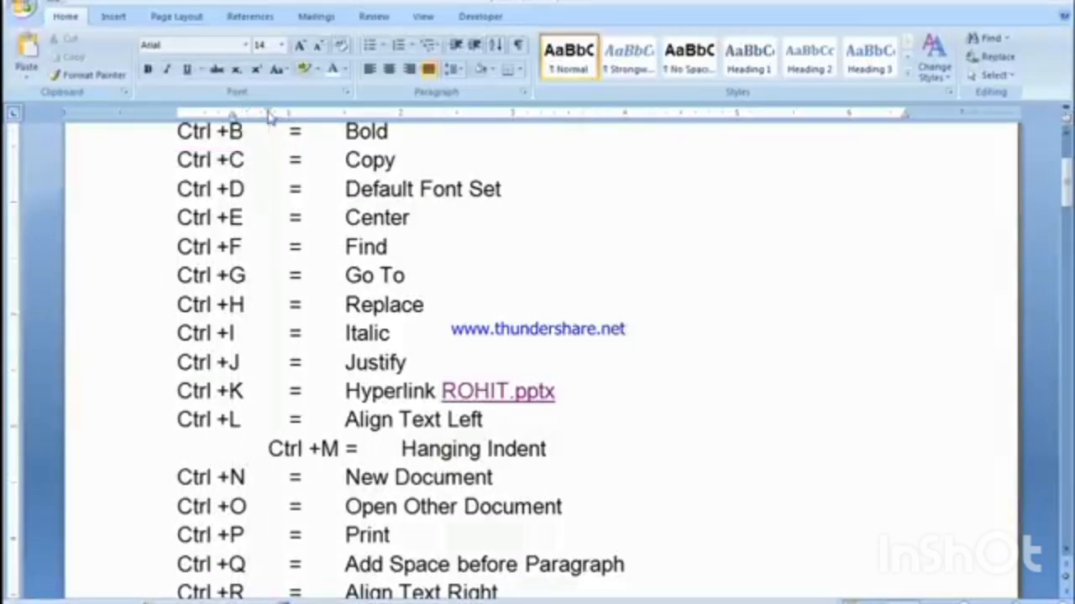
{"action": "key", "text": "ctrl+z"}
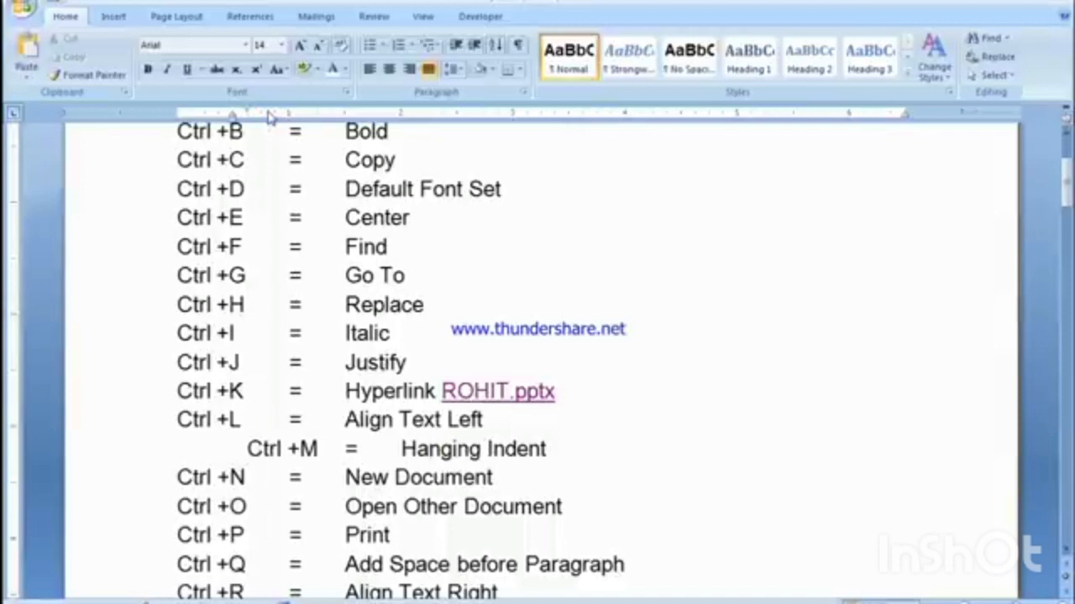
{"action": "key", "text": "ctrl+z"}
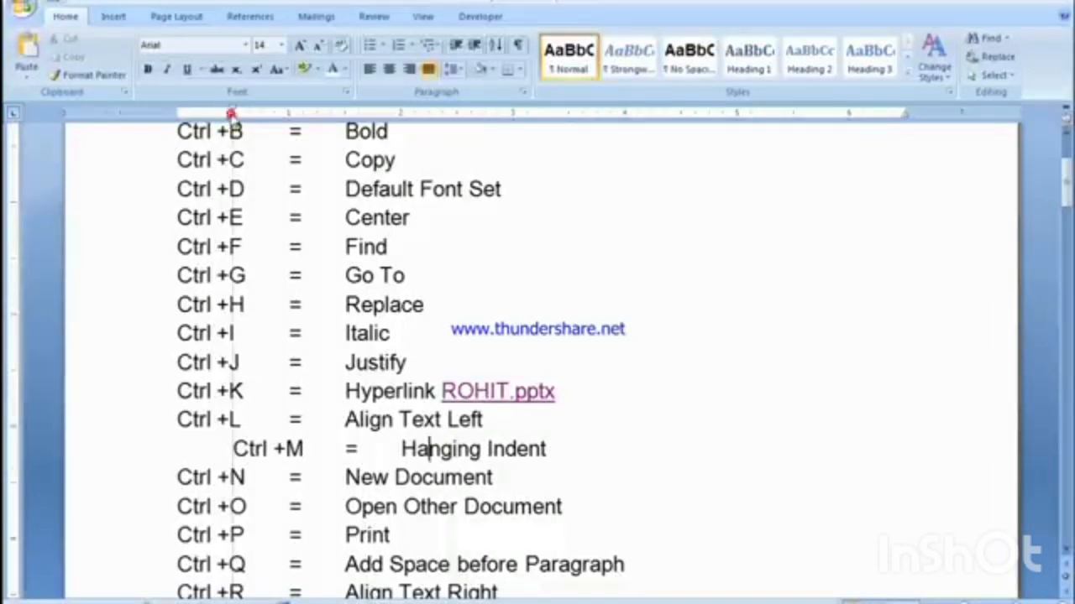
{"action": "left_click_drag", "start_coordinate": [231, 114], "coordinate": [283, 124]}
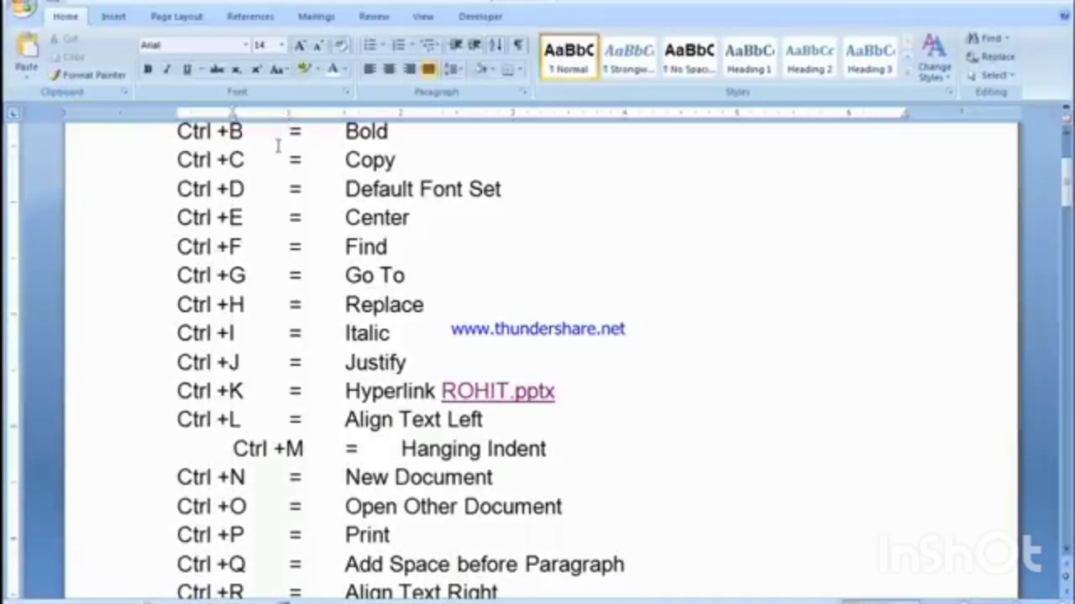
Step: Increase the indent of the Ctrl +M line by two more levels, and bring the line back to the margin
{"action": "key", "text": "ctrl+m"}
{"action": "key", "text": "ctrl+m"}
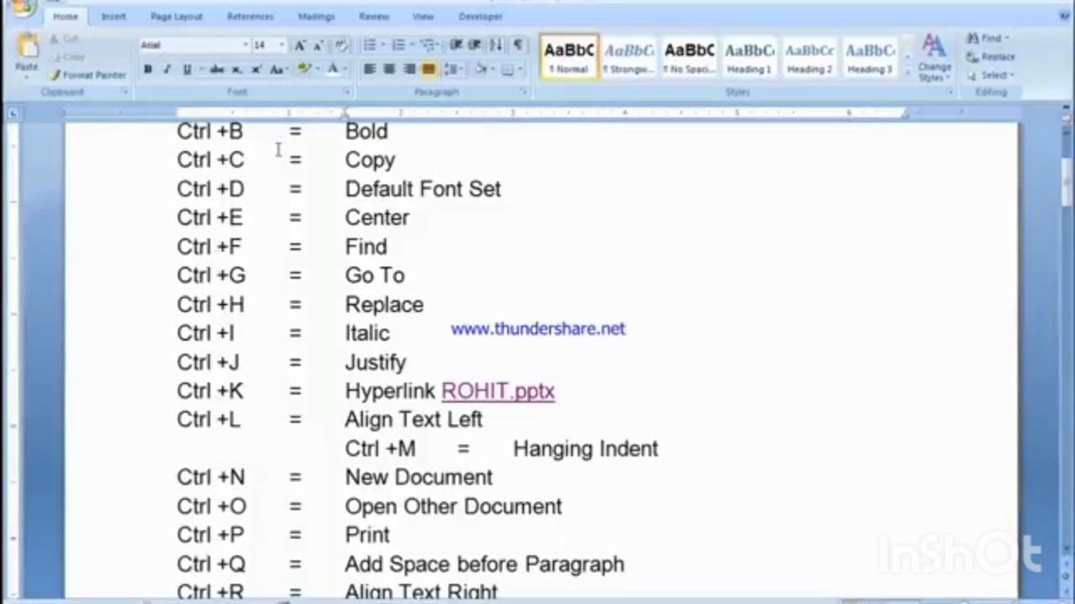
{"action": "key", "text": "ctrl+shift+m"}
{"action": "key", "text": "ctrl+shift+m"}
{"action": "key", "text": "ctrl+shift+m"}
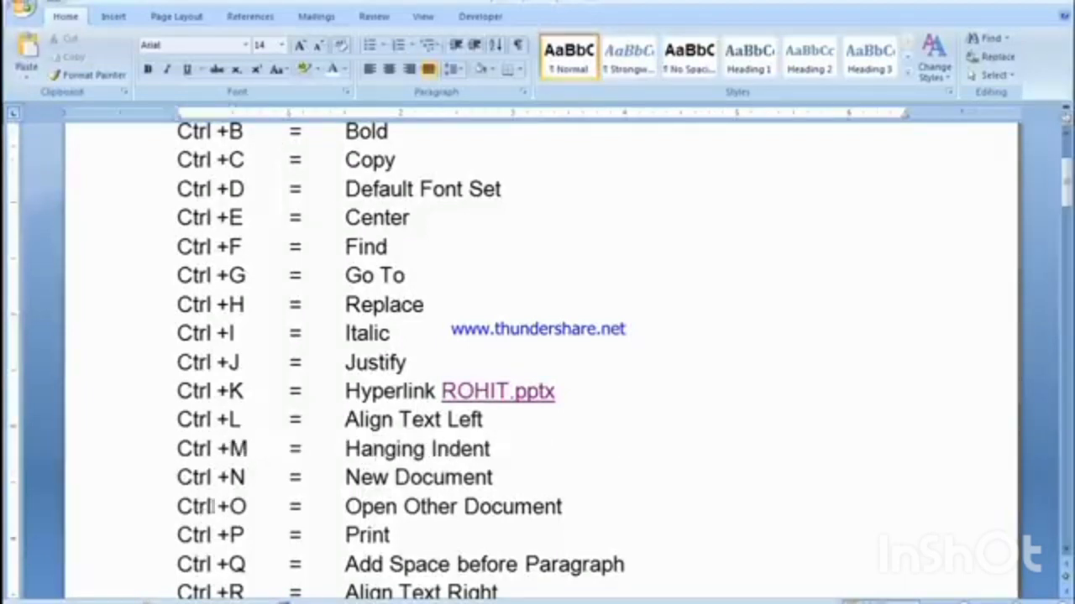
Step: Create a new blank document for the Ctrl +N entry, and close it to return to the shortcut list
{"action": "left_click_drag", "start_coordinate": [177, 477], "coordinate": [307, 483]}
{"action": "left_click", "coordinate": [335, 485]}
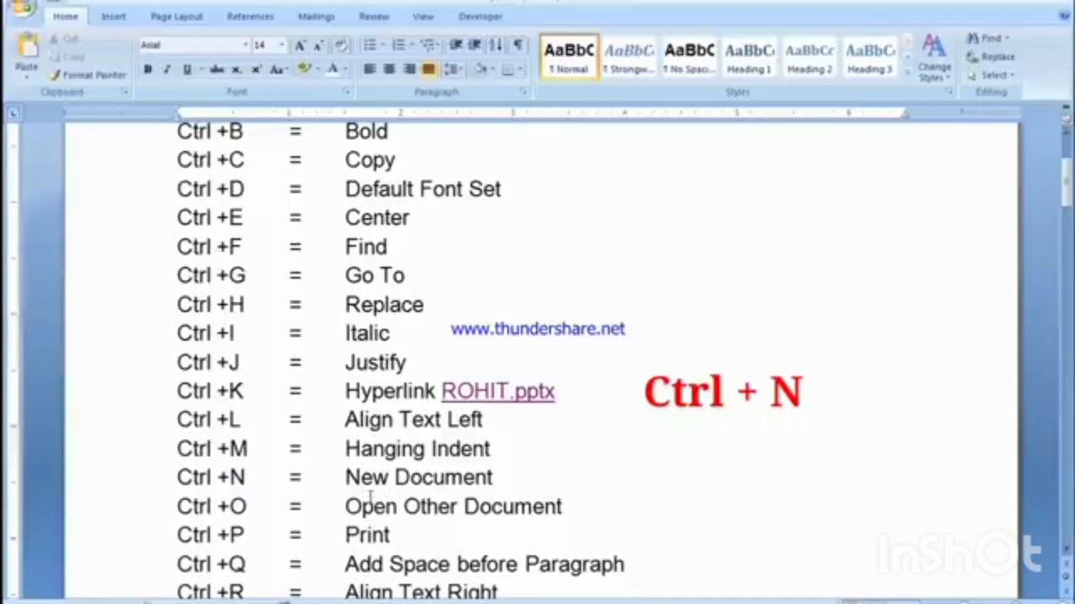
{"action": "key", "text": "ctrl+n"}
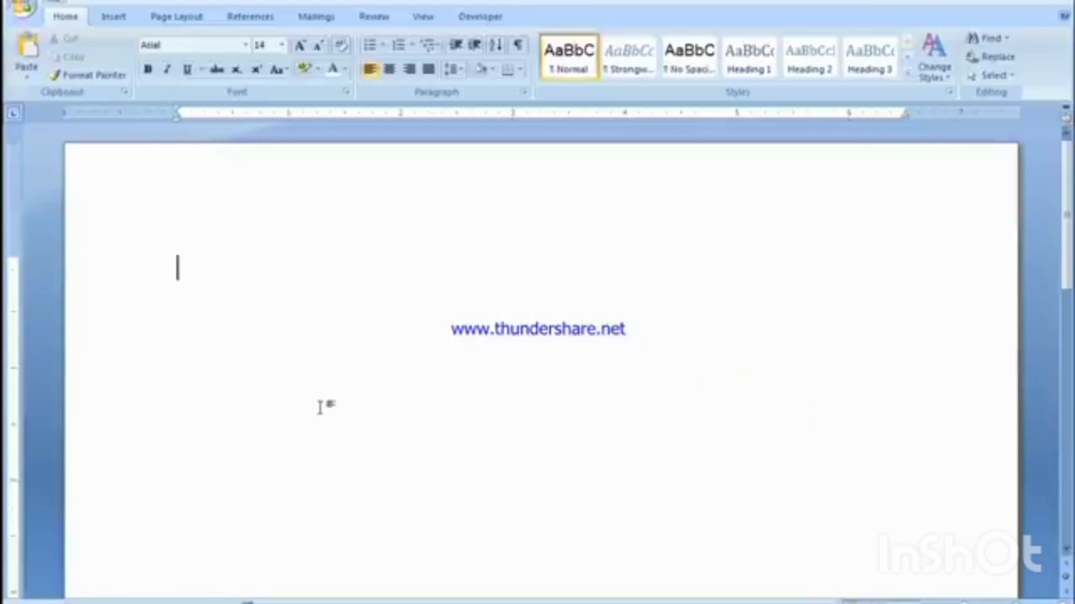
{"action": "left_click", "coordinate": [1061, 2]}
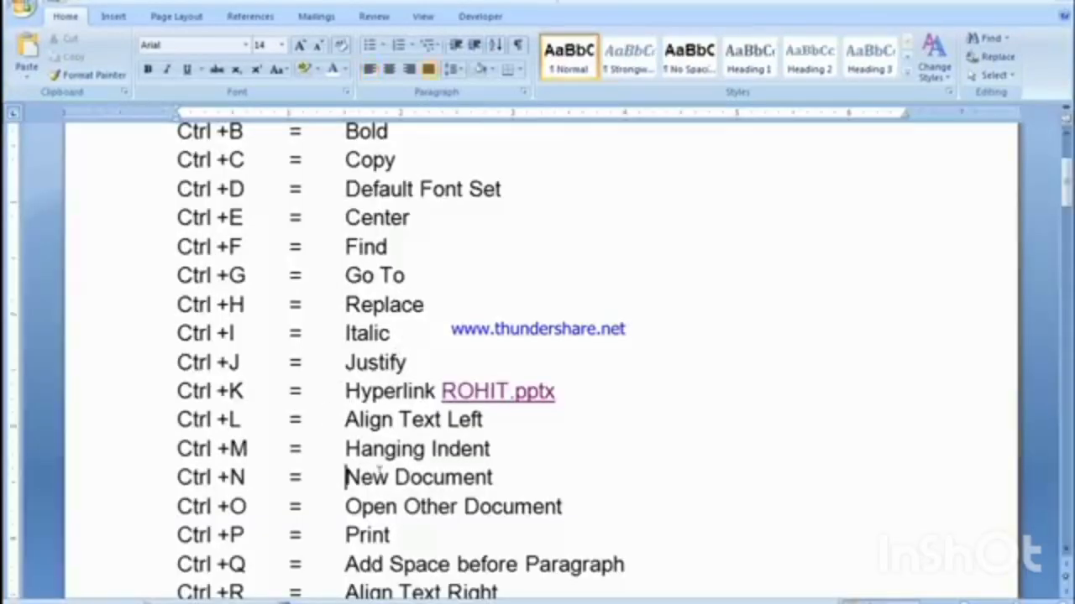
Step: For the Ctrl +O entry, bring up the Open dialog and move it away from the window's corner
{"action": "left_click_drag", "start_coordinate": [178, 507], "coordinate": [244, 508]}
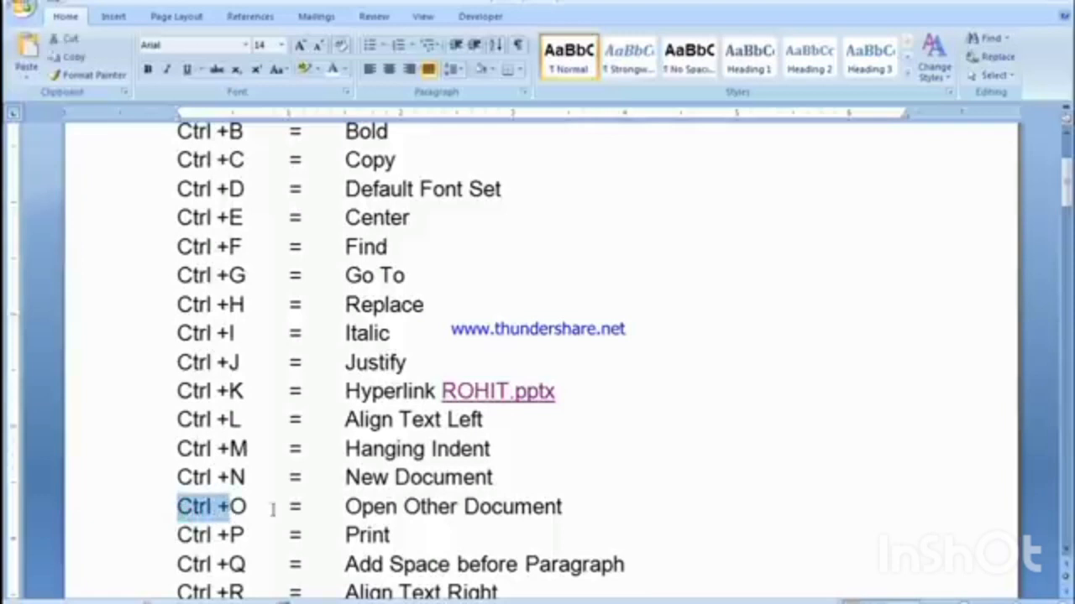
{"action": "left_click", "coordinate": [529, 508]}
{"action": "scroll", "coordinate": [529, 509], "scroll_direction": "down", "scroll_amount": 2}
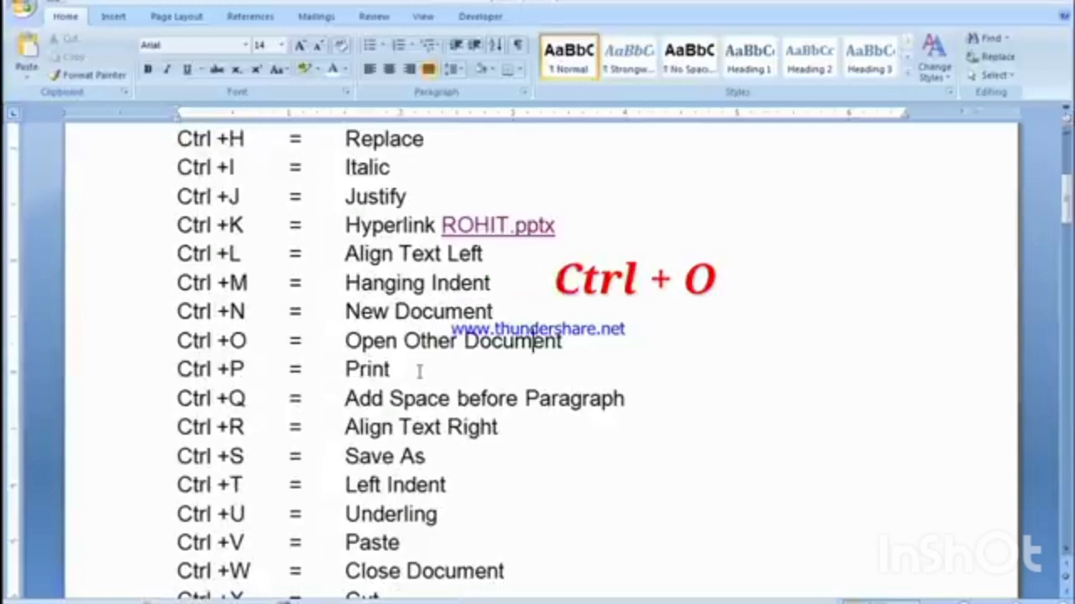
{"action": "key", "text": "ctrl+o"}
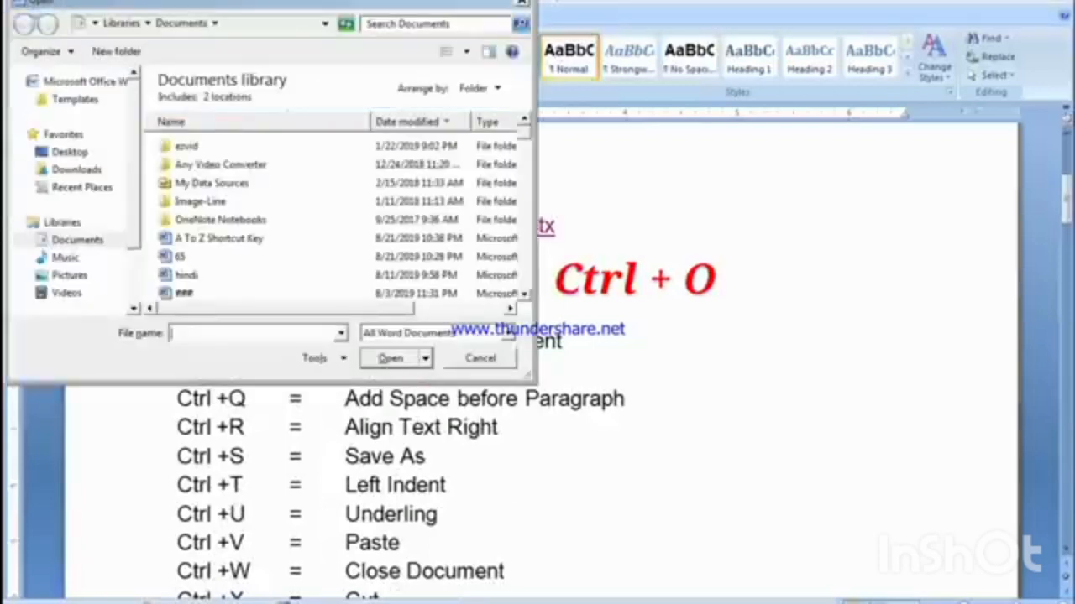
{"action": "left_click_drag", "start_coordinate": [164, 8], "coordinate": [290, 84]}
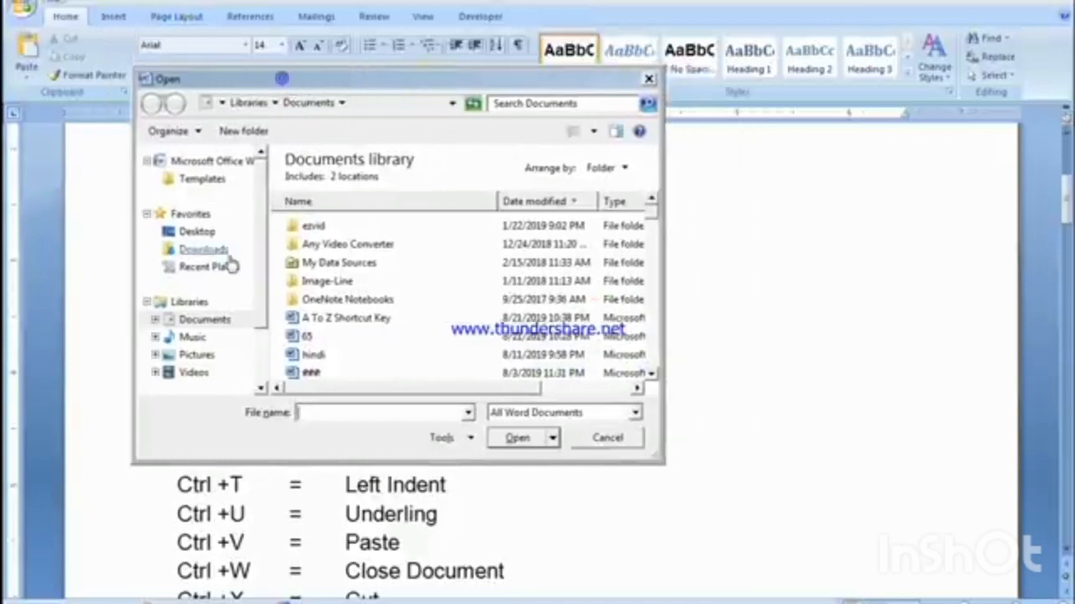
Step: Find and open the LITTLE FLOWLER SCHOOL document from the Documents library, and return to the shortcut list
{"action": "left_click", "coordinate": [308, 336]}
{"action": "scroll", "coordinate": [336, 334], "scroll_direction": "down", "scroll_amount": 10}
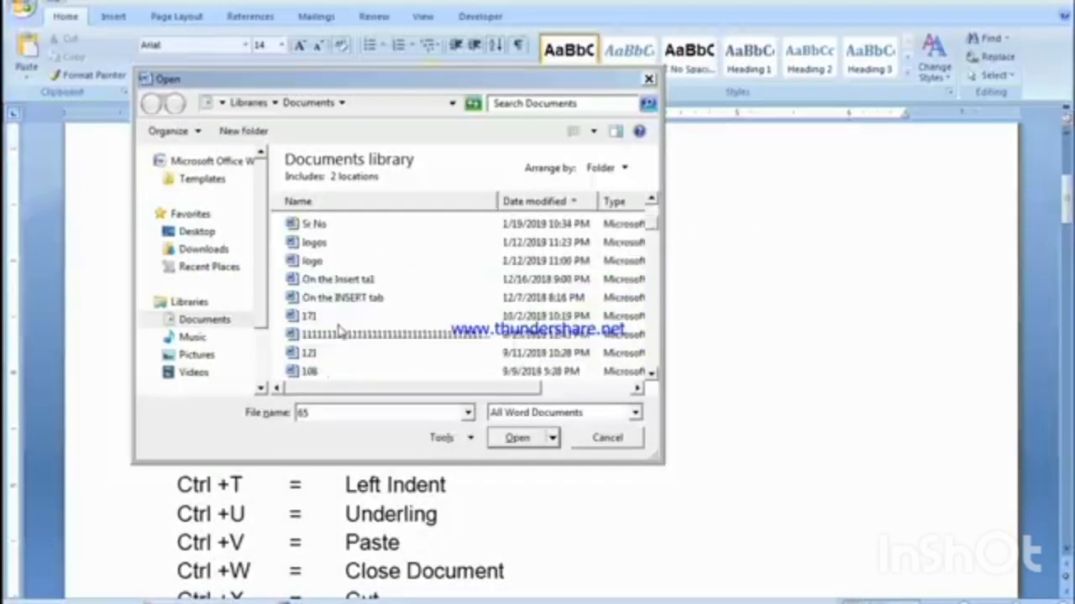
{"action": "scroll", "coordinate": [340, 332], "scroll_direction": "up", "scroll_amount": 5}
{"action": "scroll", "coordinate": [340, 332], "scroll_direction": "down", "scroll_amount": 15}
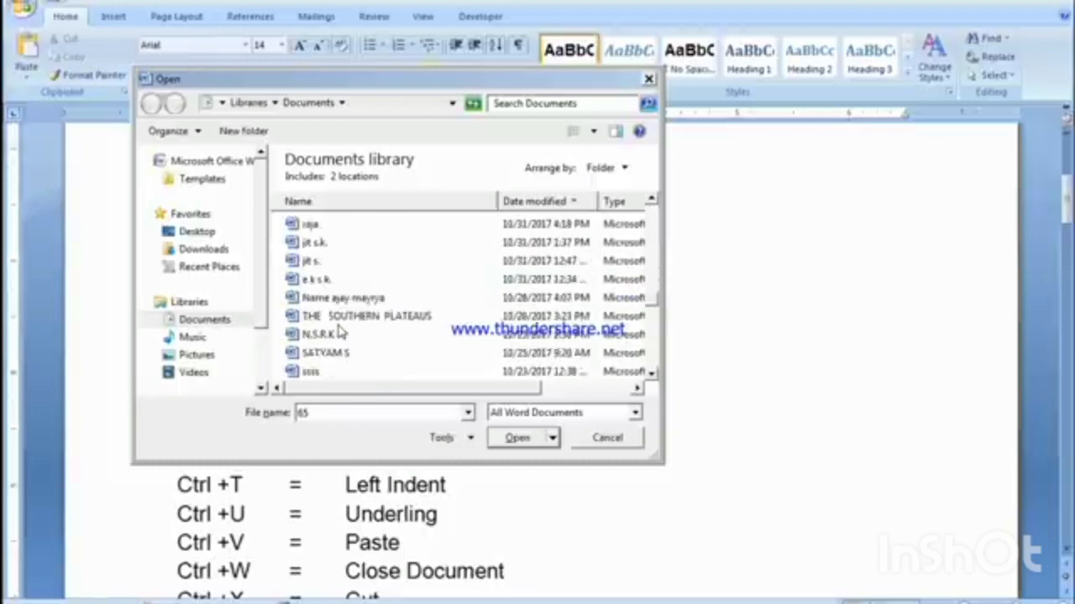
{"action": "scroll", "coordinate": [340, 332], "scroll_direction": "down", "scroll_amount": 5}
{"action": "scroll", "coordinate": [339, 333], "scroll_direction": "up", "scroll_amount": 8}
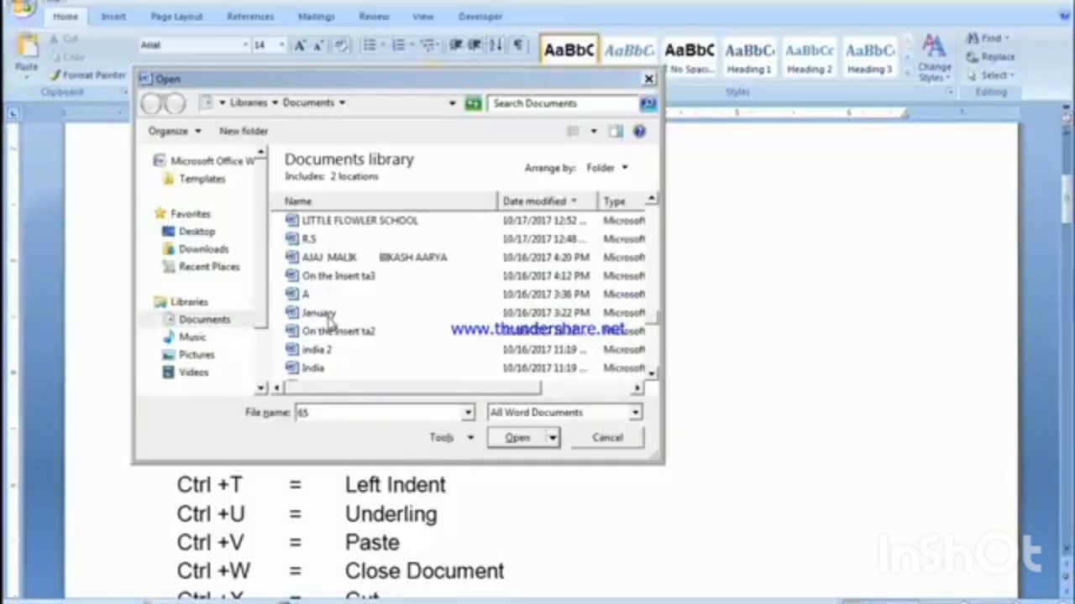
{"action": "left_click", "coordinate": [326, 313]}
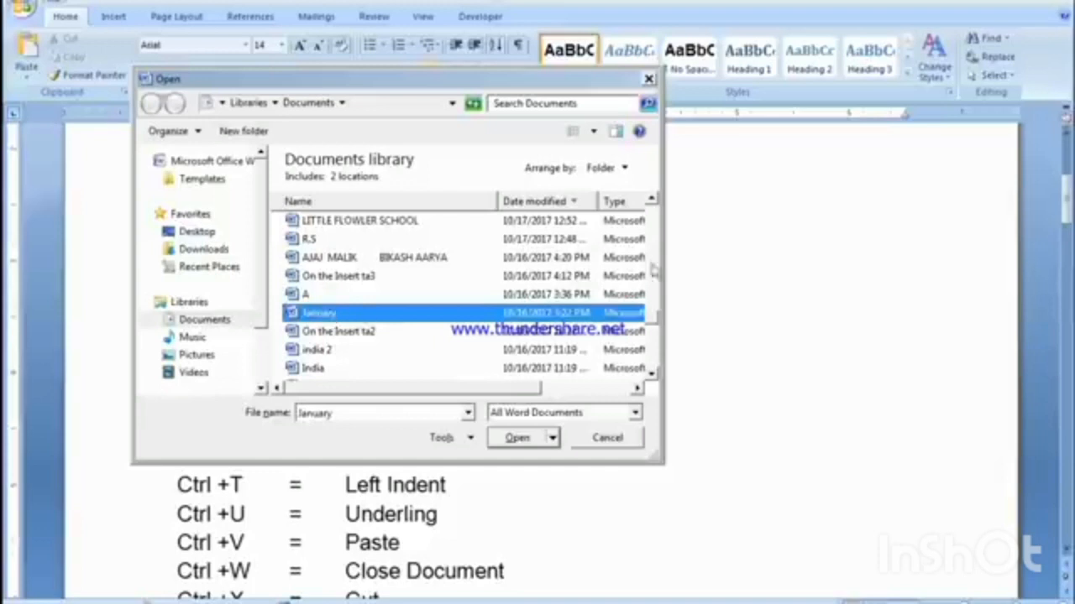
{"action": "left_click", "coordinate": [352, 220]}
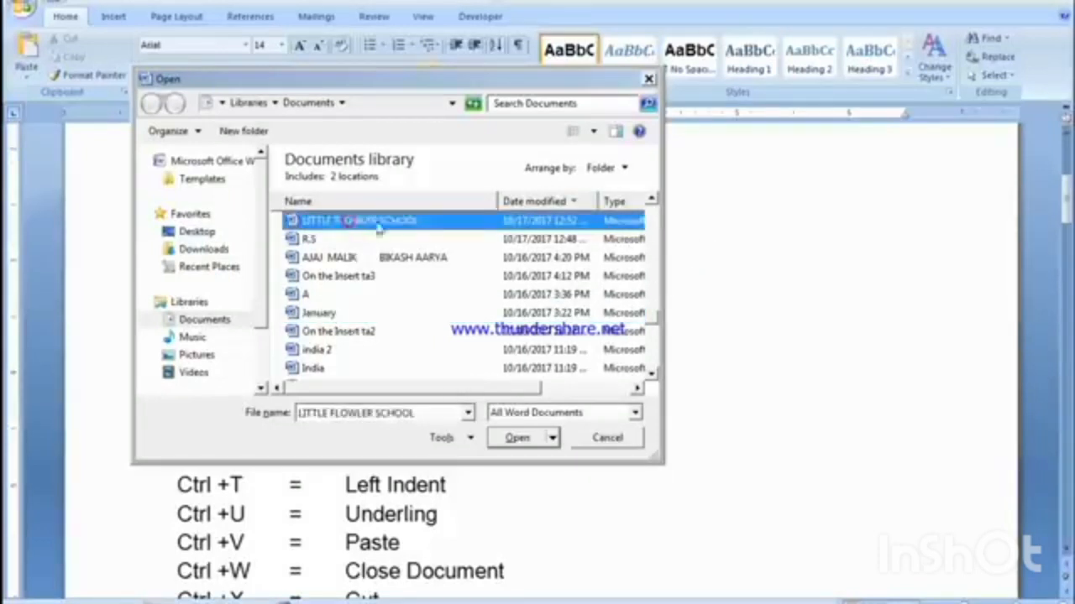
{"action": "left_click", "coordinate": [516, 437]}
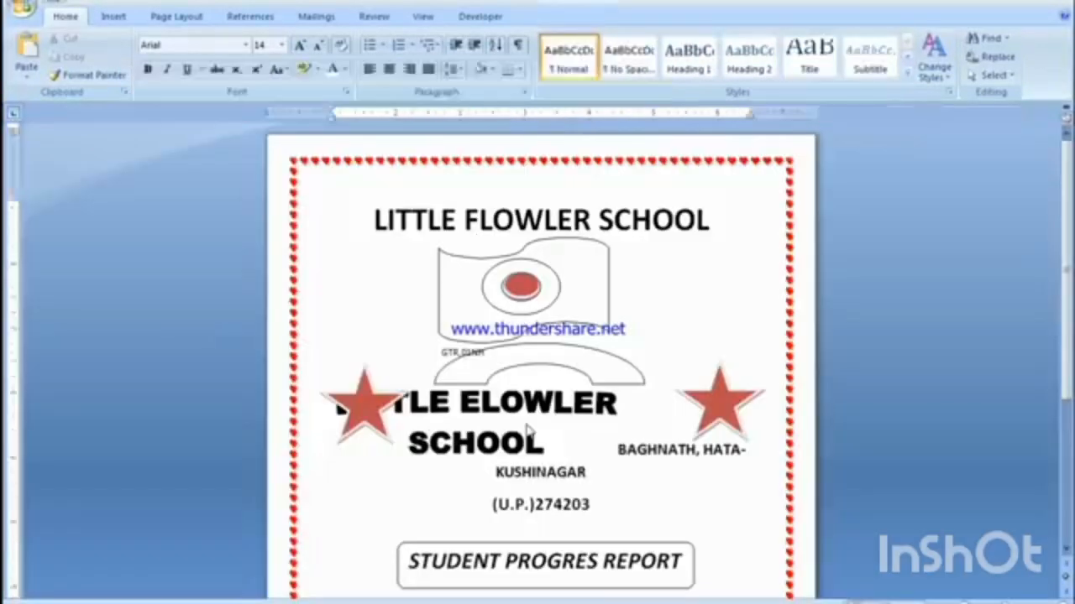
{"action": "scroll", "coordinate": [527, 429], "scroll_direction": "down", "scroll_amount": 5}
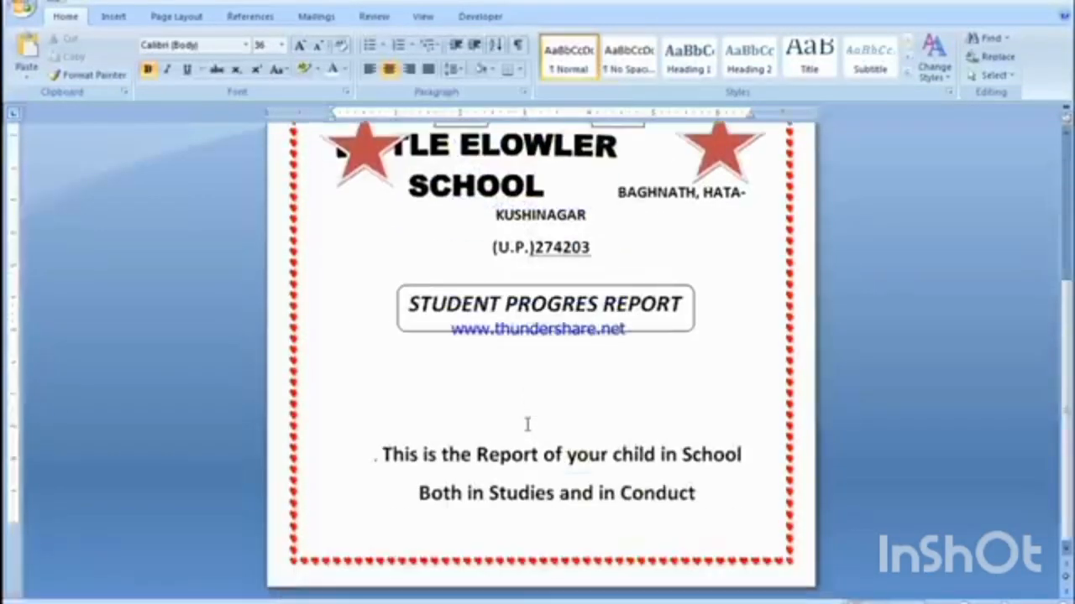
{"action": "scroll", "coordinate": [527, 424], "scroll_direction": "up", "scroll_amount": 5}
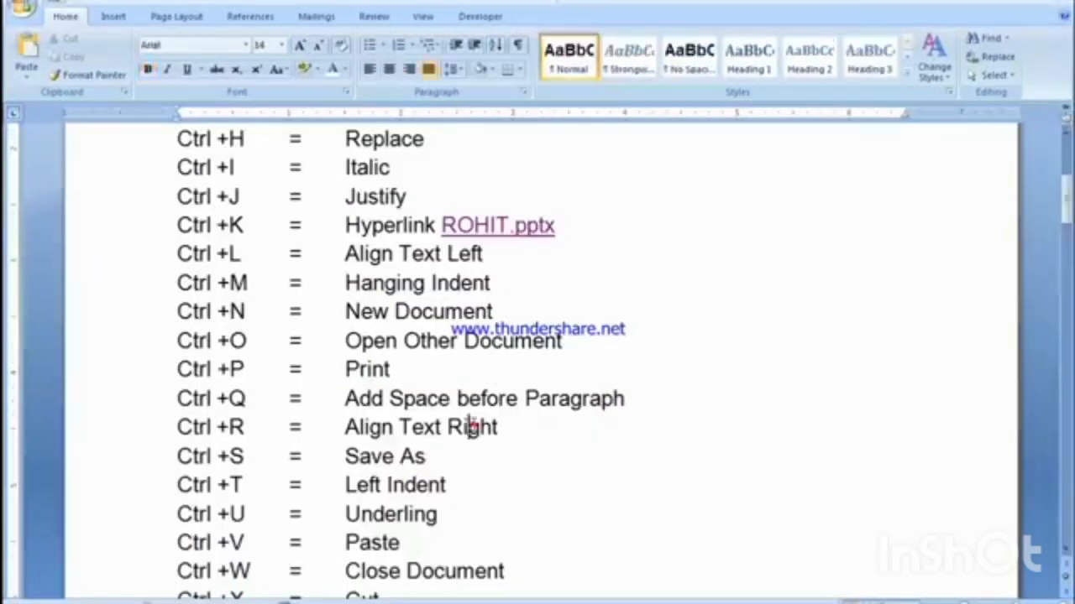
{"action": "left_click", "coordinate": [471, 427]}
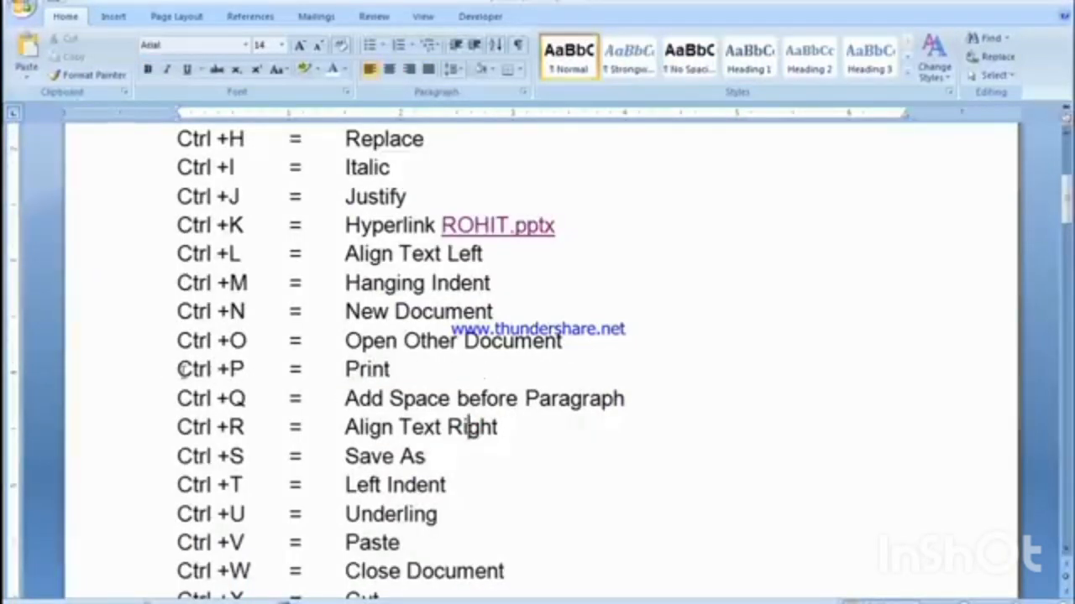
Step: For the Ctrl +P entry, bring up the Print dialog and dismiss it without printing
{"action": "left_click_drag", "start_coordinate": [176, 371], "coordinate": [392, 376]}
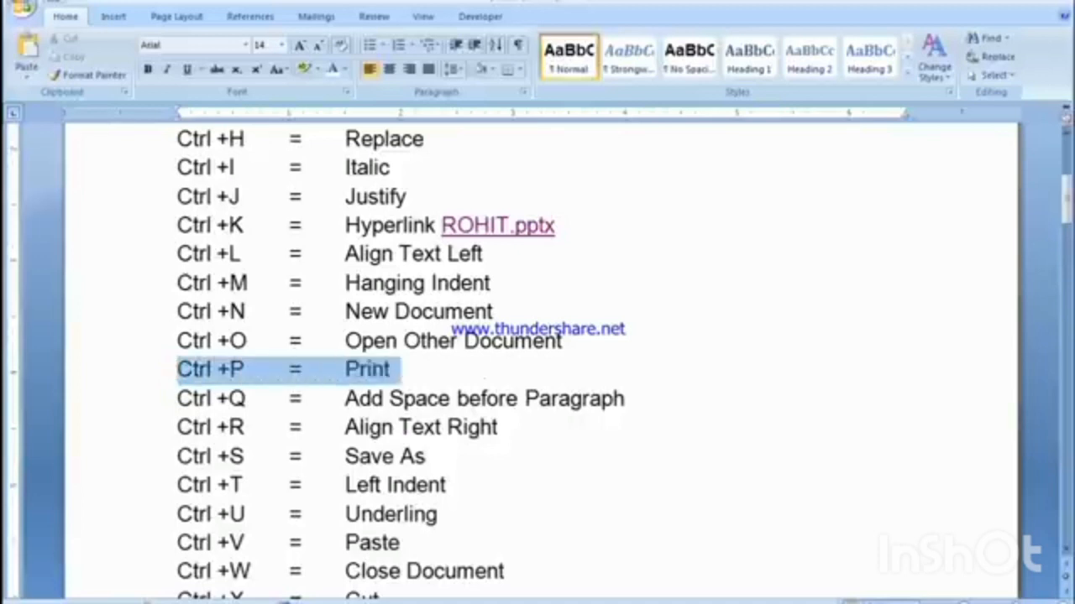
{"action": "left_click", "coordinate": [402, 375]}
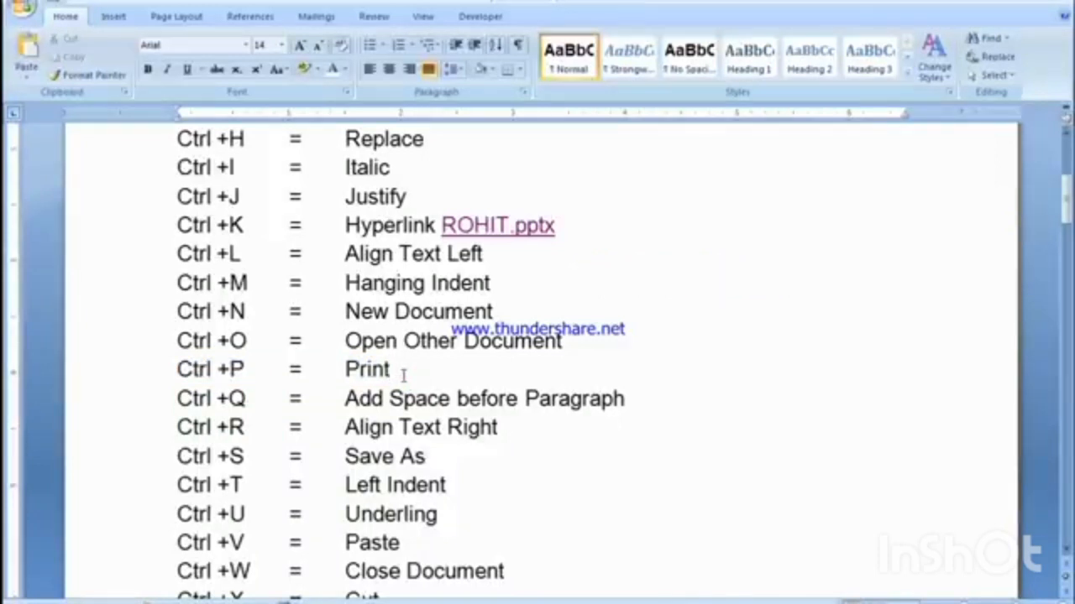
{"action": "key", "text": "ctrl+p"}
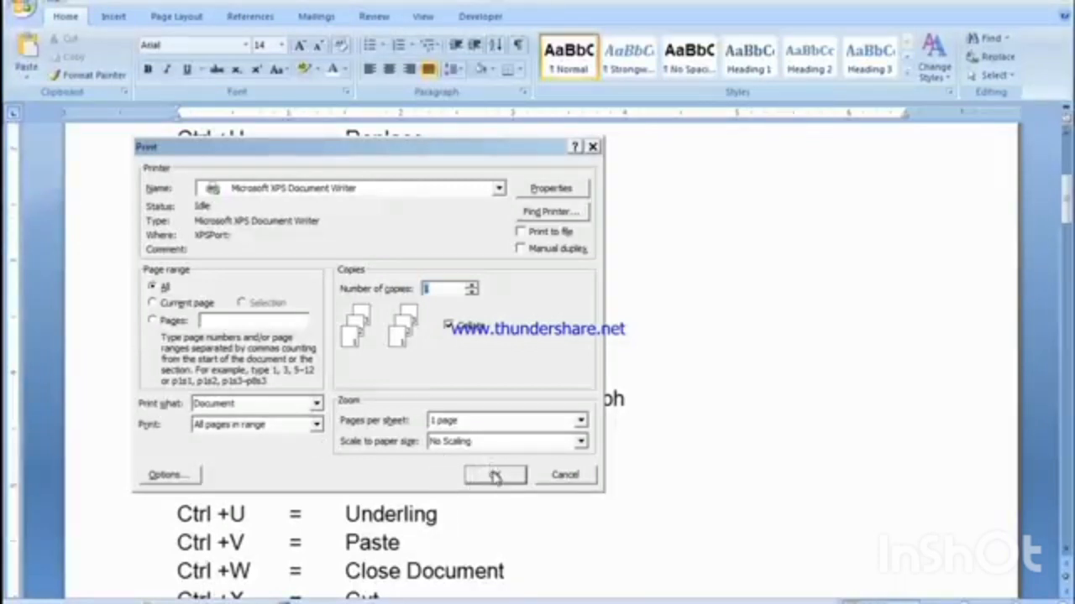
{"action": "left_click", "coordinate": [564, 474]}
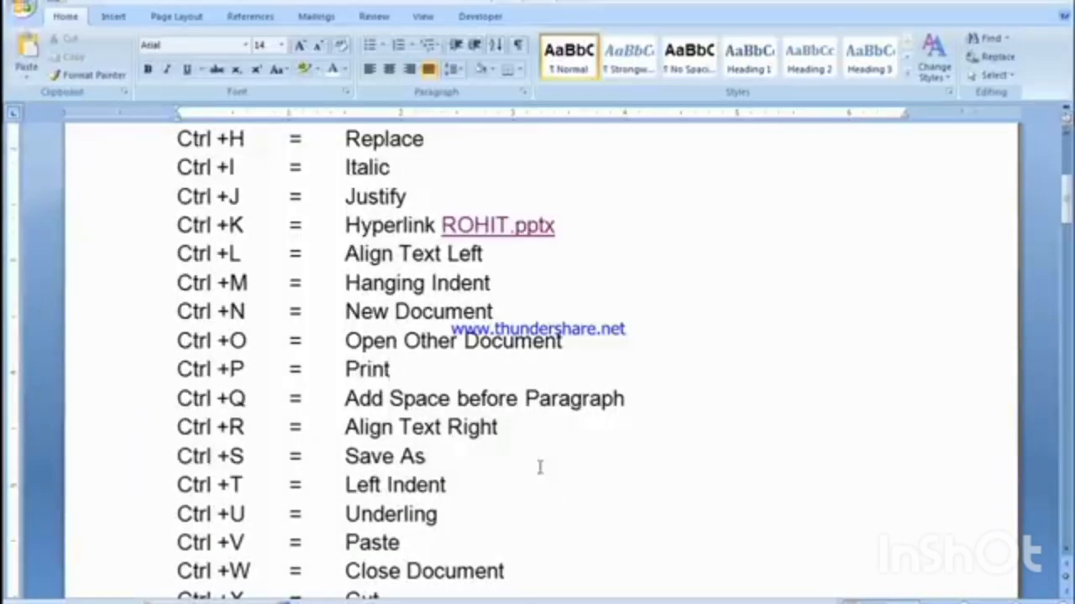
Step: Reset the paragraph formatting of the Ctrl +Q line to the style's default spacing
{"action": "left_click_drag", "start_coordinate": [177, 398], "coordinate": [290, 400]}
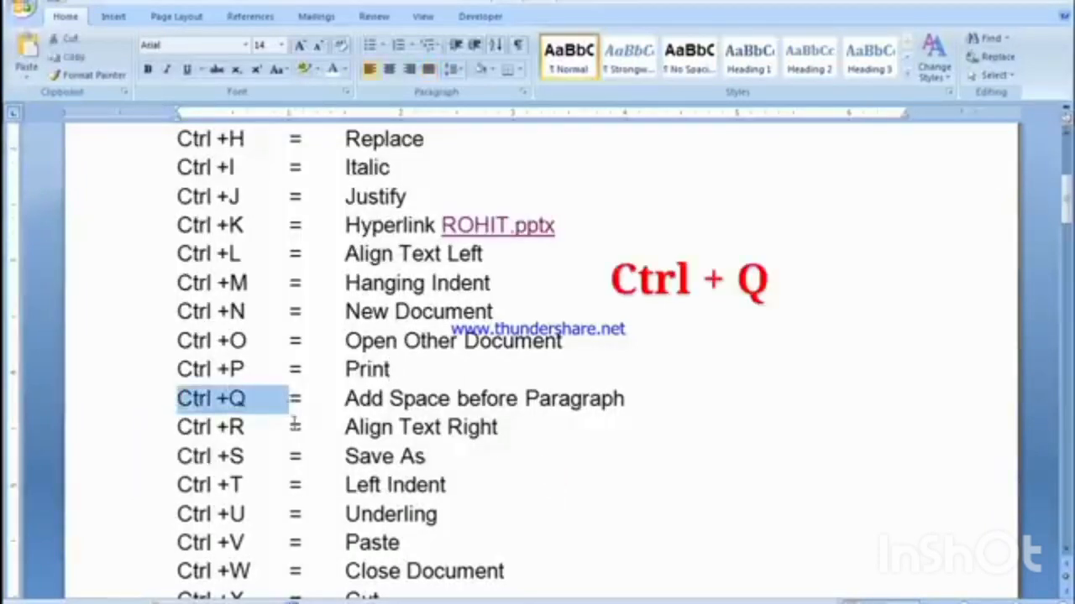
{"action": "left_click", "coordinate": [336, 400]}
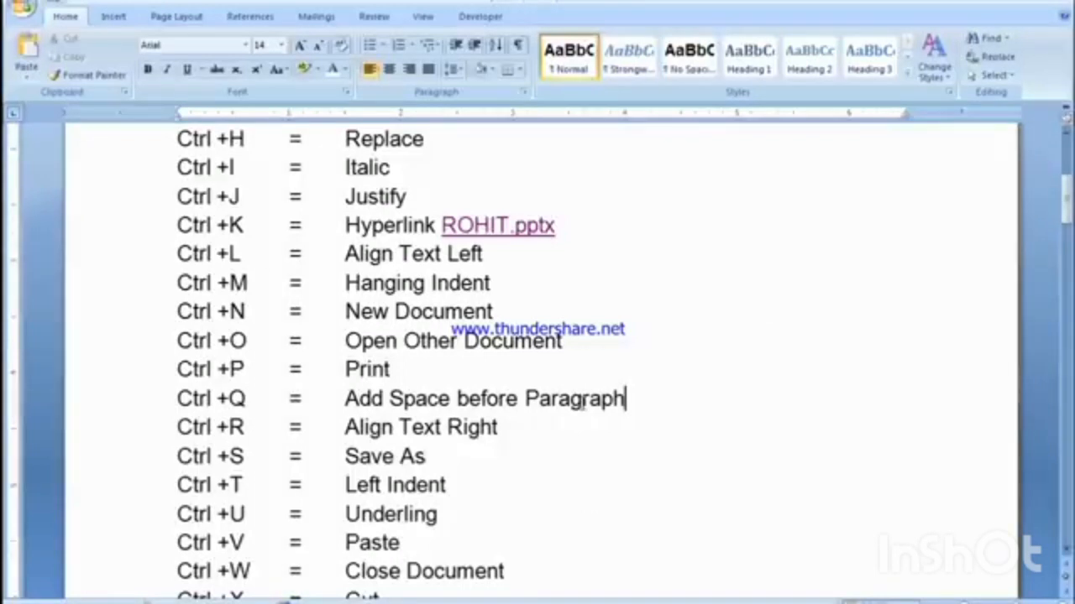
{"action": "key", "text": "ctrl+q"}
{"action": "left_click", "coordinate": [403, 401]}
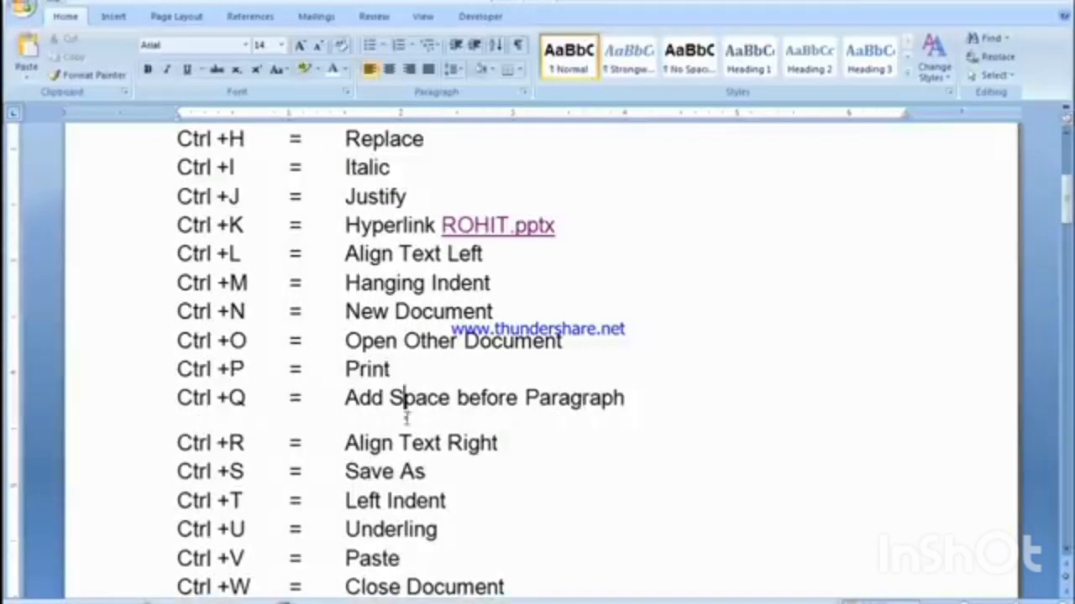
{"action": "left_click_drag", "start_coordinate": [258, 446], "coordinate": [237, 414]}
{"action": "left_click", "coordinate": [228, 421]}
Step: Reset the paragraph formatting of the Ctrl +N line in the same way
{"action": "left_click", "coordinate": [507, 311]}
{"action": "left_click_drag", "start_coordinate": [178, 312], "coordinate": [344, 312]}
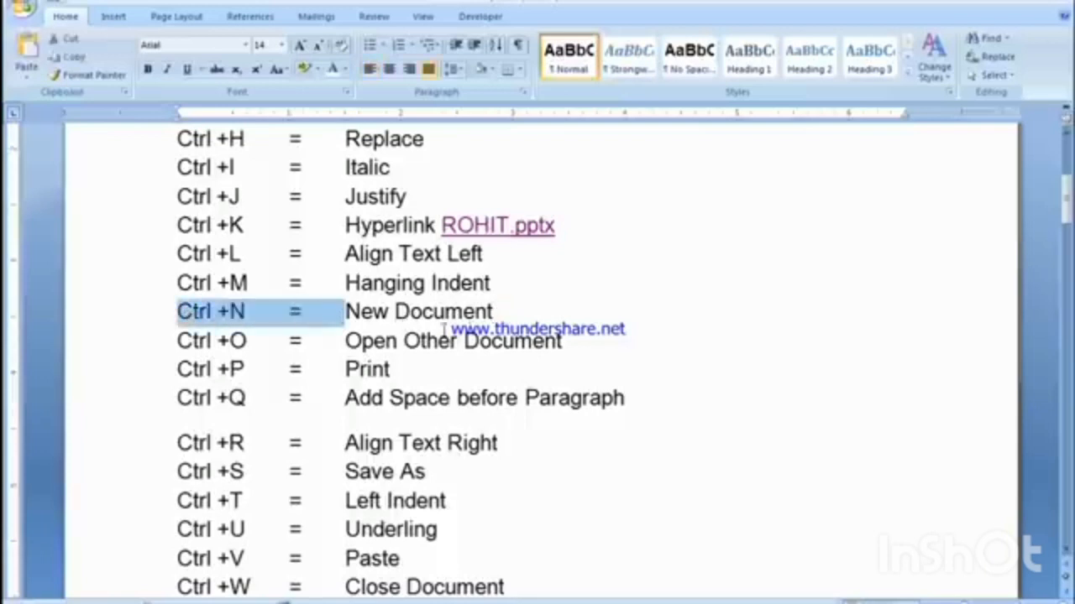
{"action": "left_click", "coordinate": [501, 315]}
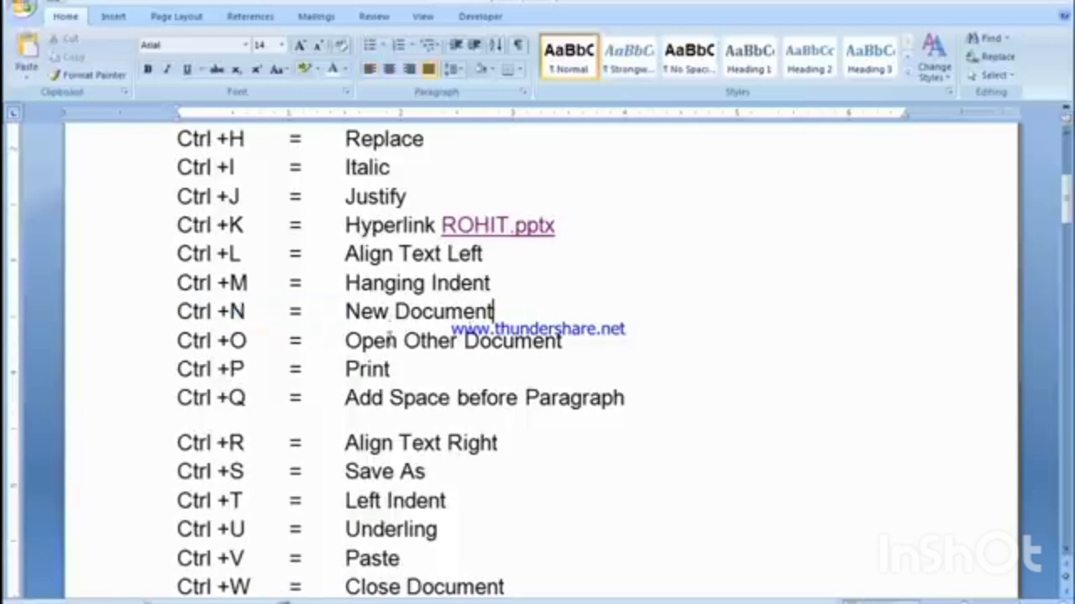
{"action": "left_click", "coordinate": [231, 312]}
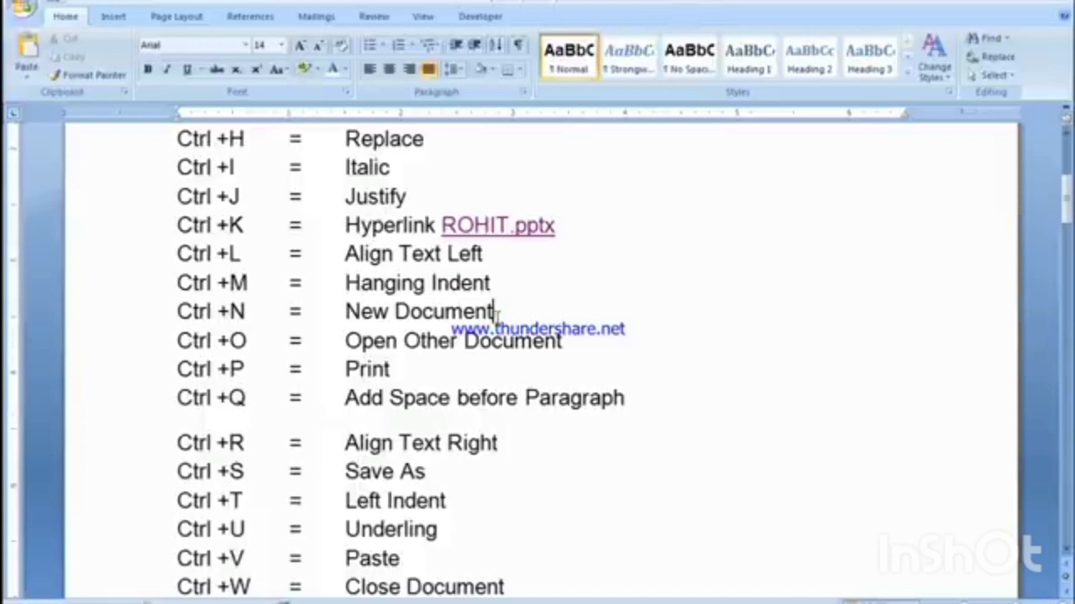
{"action": "key", "text": "ctrl+q"}
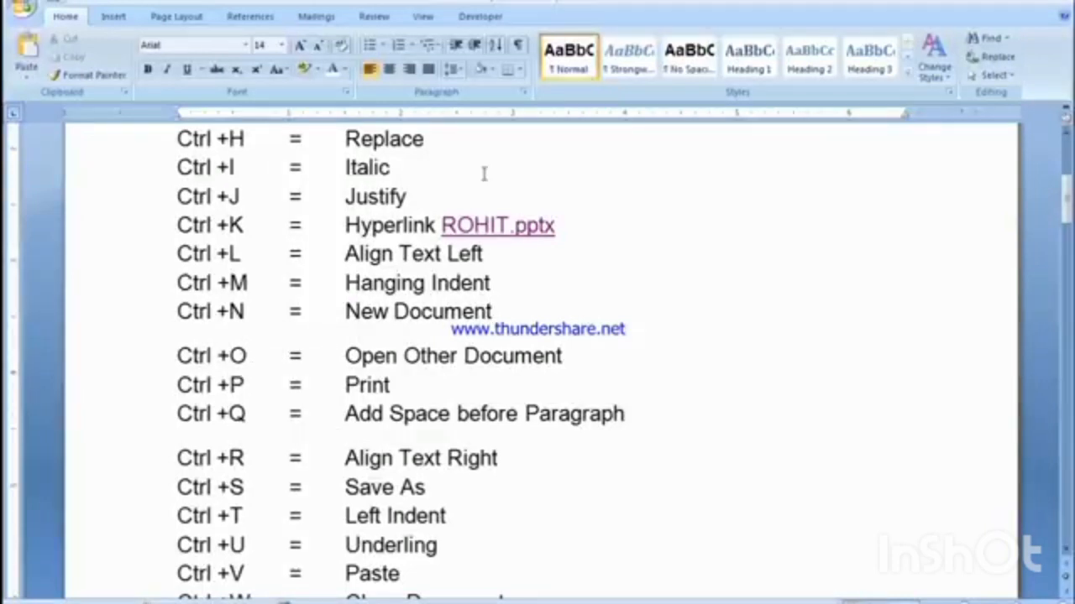
Step: Remove the space after the Ctrl +N line and after the Ctrl +Q line
{"action": "left_click", "coordinate": [451, 69]}
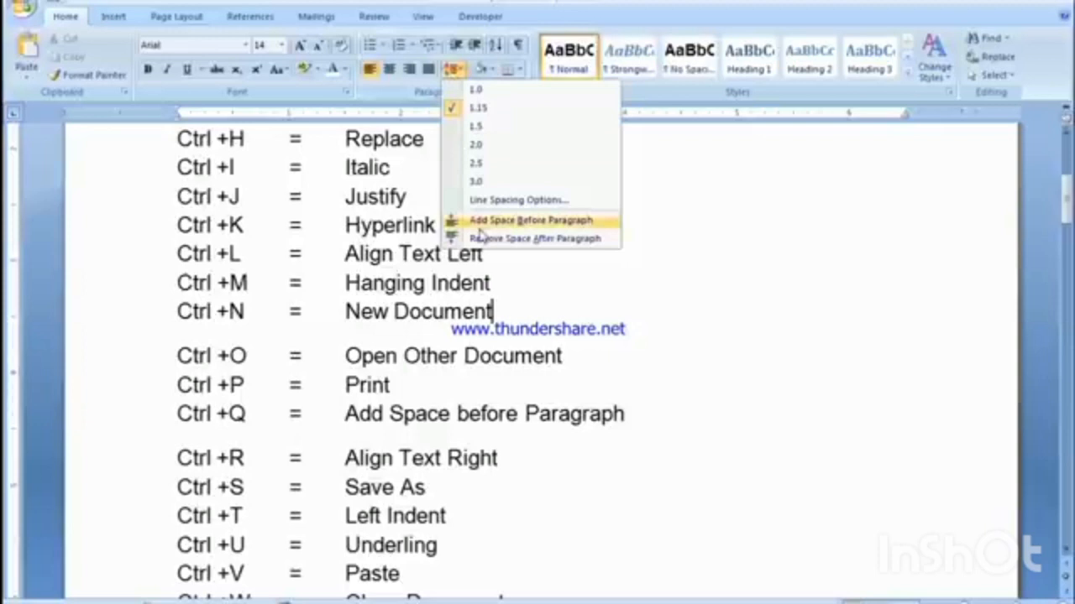
{"action": "left_click", "coordinate": [558, 241]}
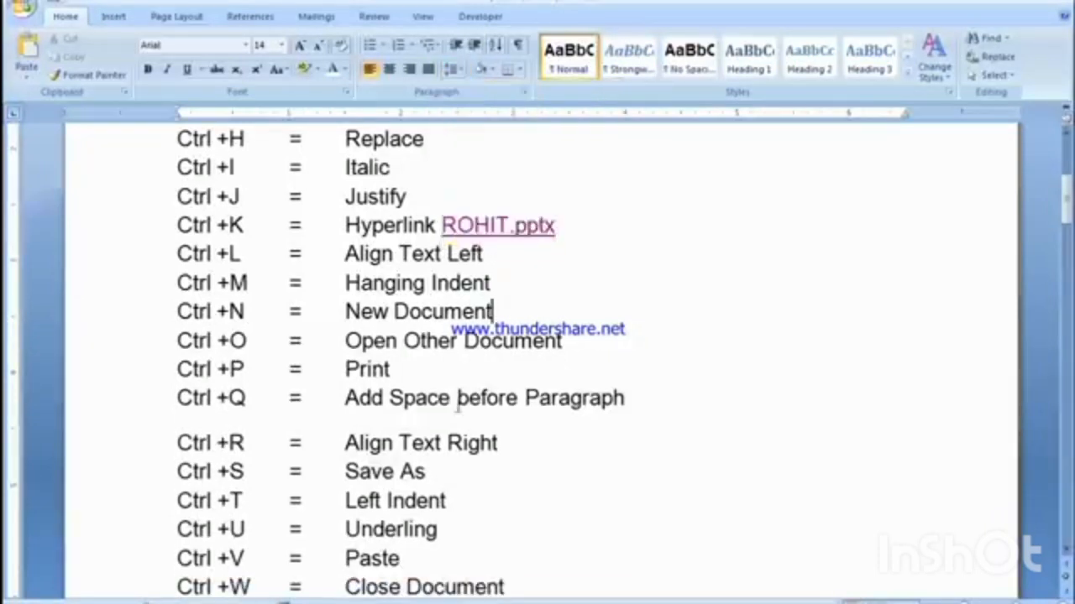
{"action": "left_click", "coordinate": [458, 398]}
{"action": "left_click", "coordinate": [454, 68]}
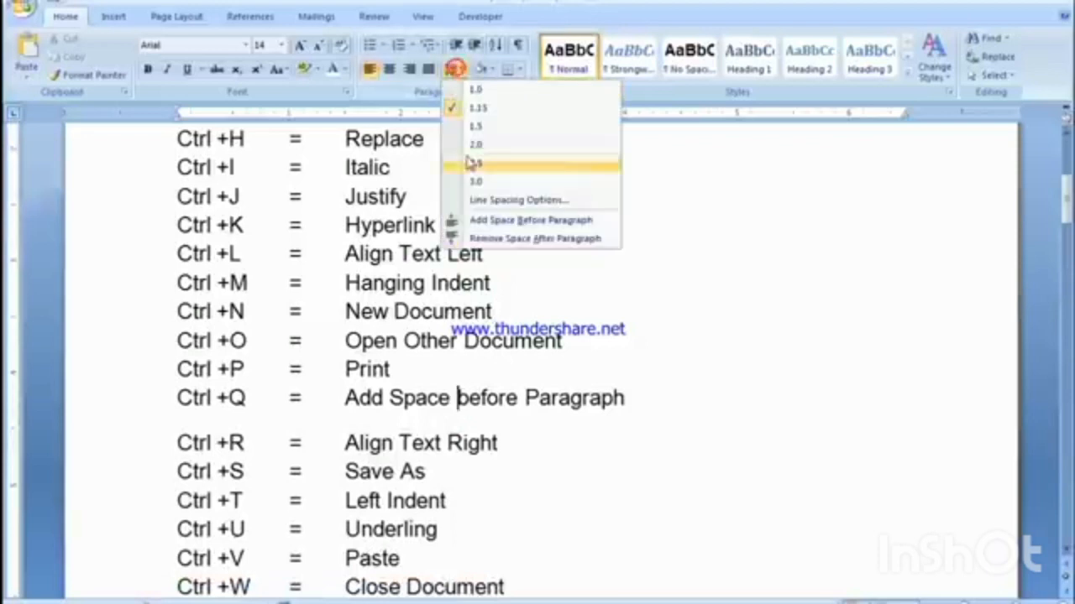
{"action": "left_click", "coordinate": [483, 239]}
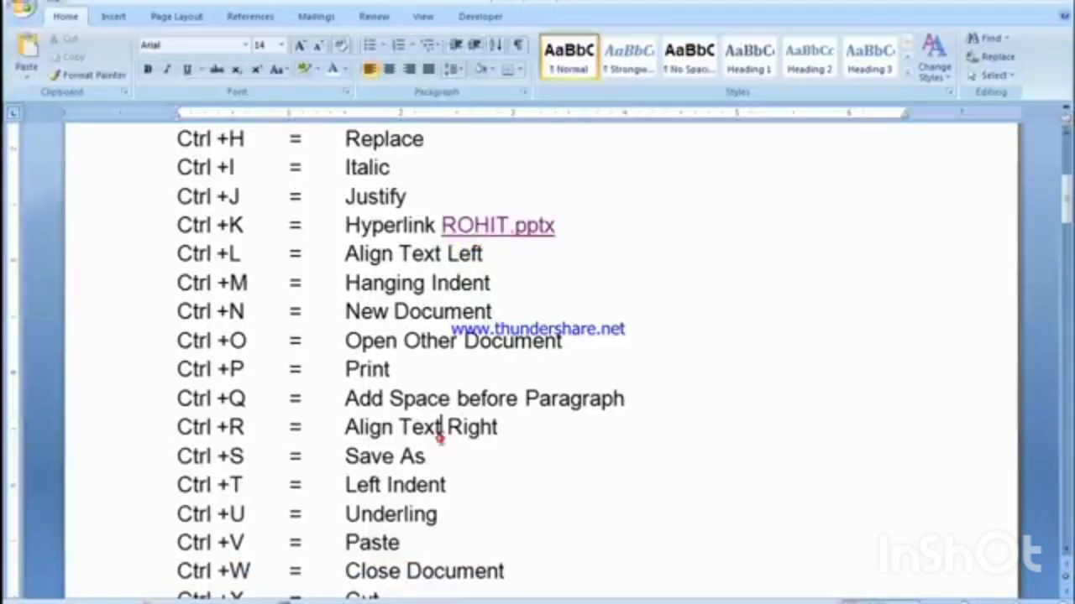
Step: Align the Ctrl +R line to the right margin
{"action": "left_click_drag", "start_coordinate": [178, 427], "coordinate": [345, 427]}
{"action": "left_click", "coordinate": [351, 428]}
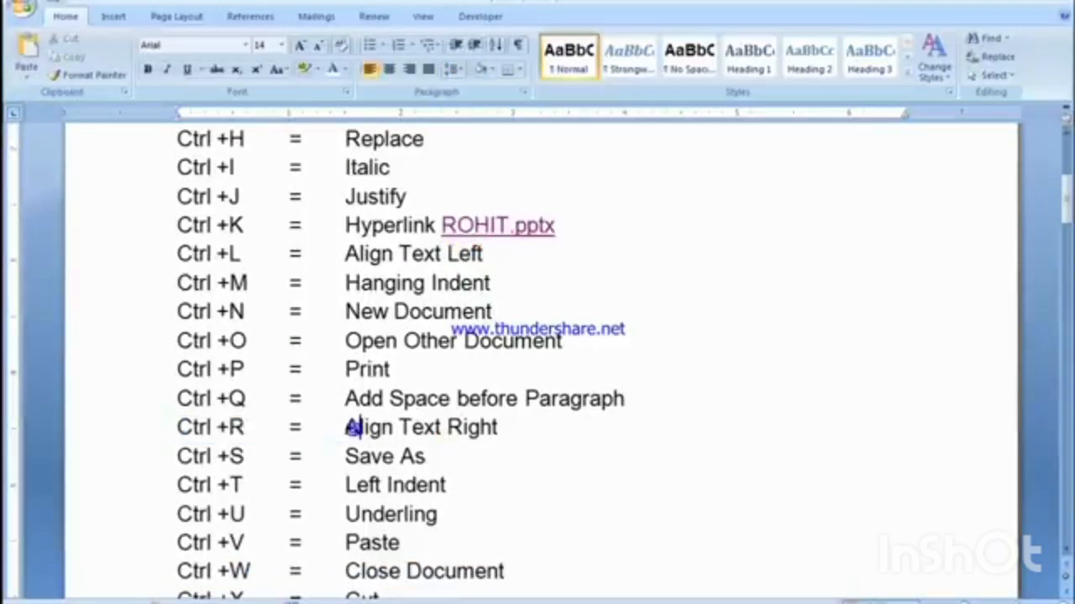
{"action": "key", "text": "ctrl+r"}
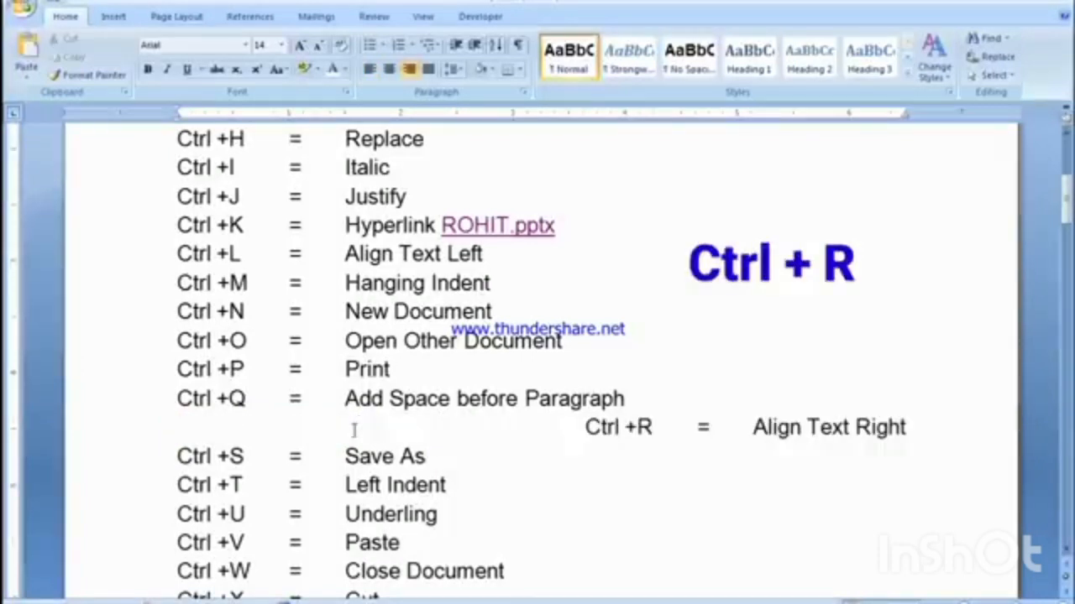
{"action": "left_click_drag", "start_coordinate": [576, 434], "coordinate": [598, 434]}
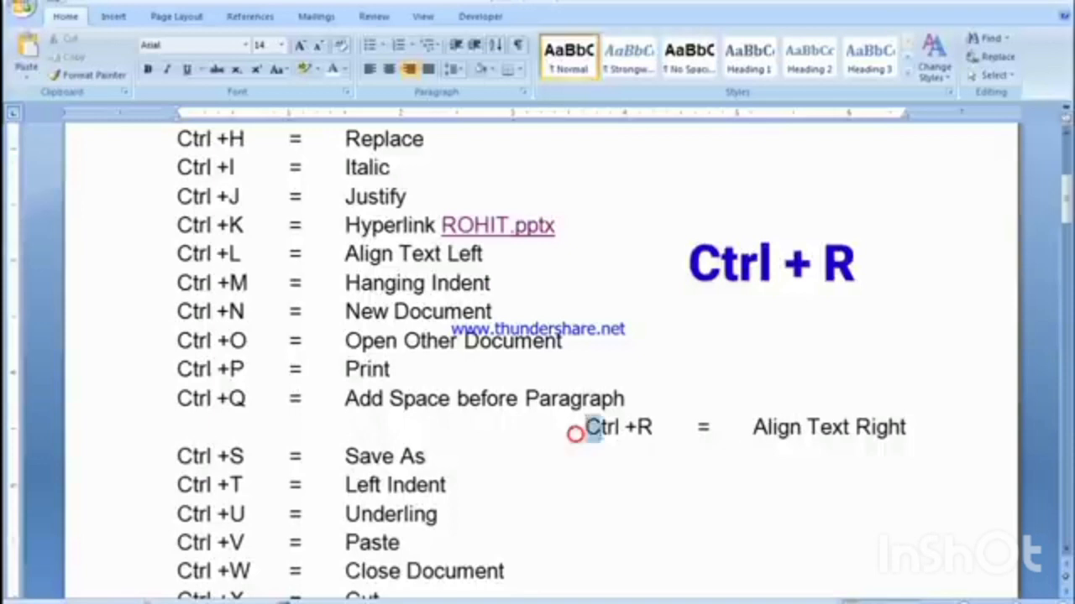
{"action": "left_click", "coordinate": [605, 428]}
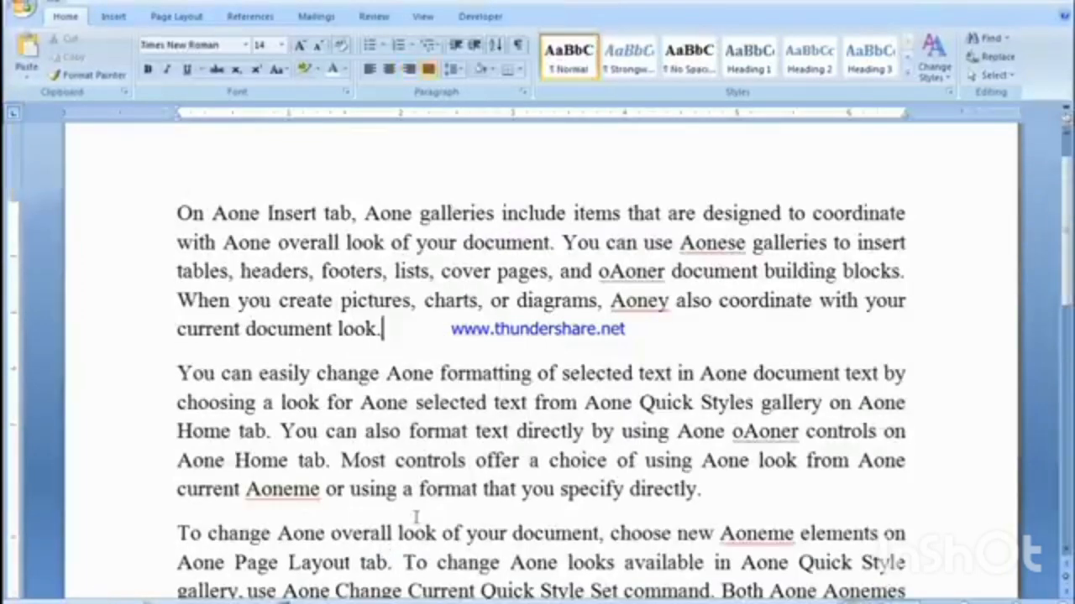
Step: In a new blank document, enter the line "Fdgf" and below it a right-aligned line reading "Aone Computer"
{"action": "key", "text": "ctrl+w"}
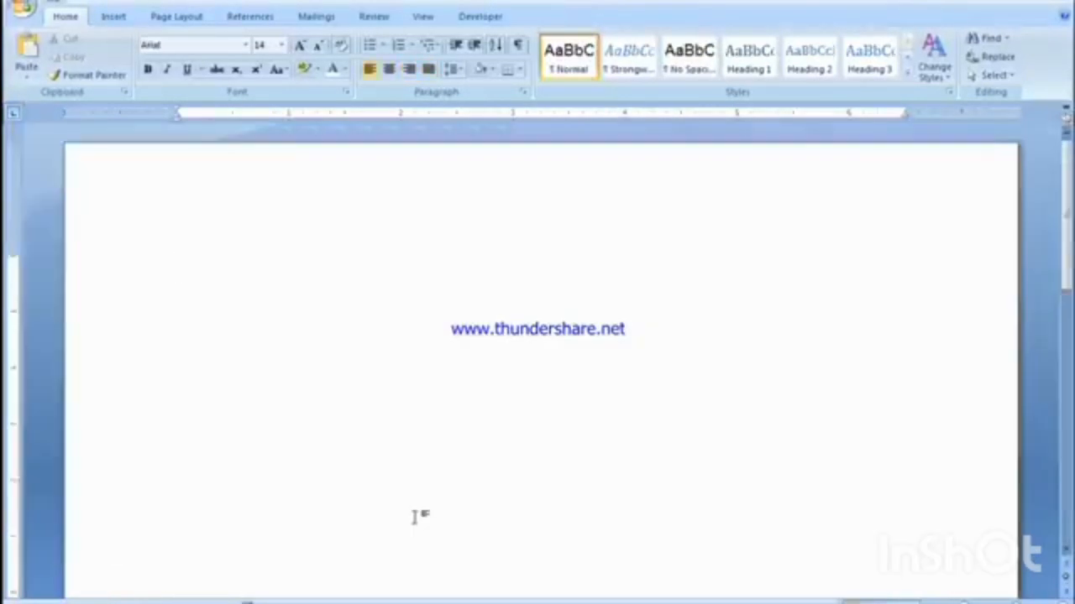
{"action": "type", "text": "fdgf"}
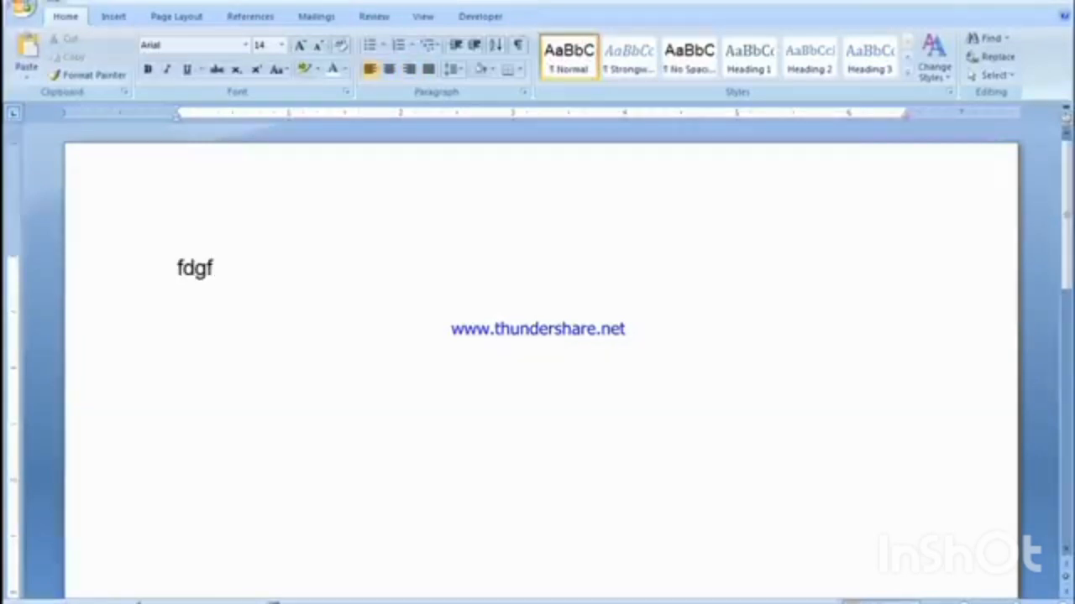
{"action": "key", "text": "Return"}
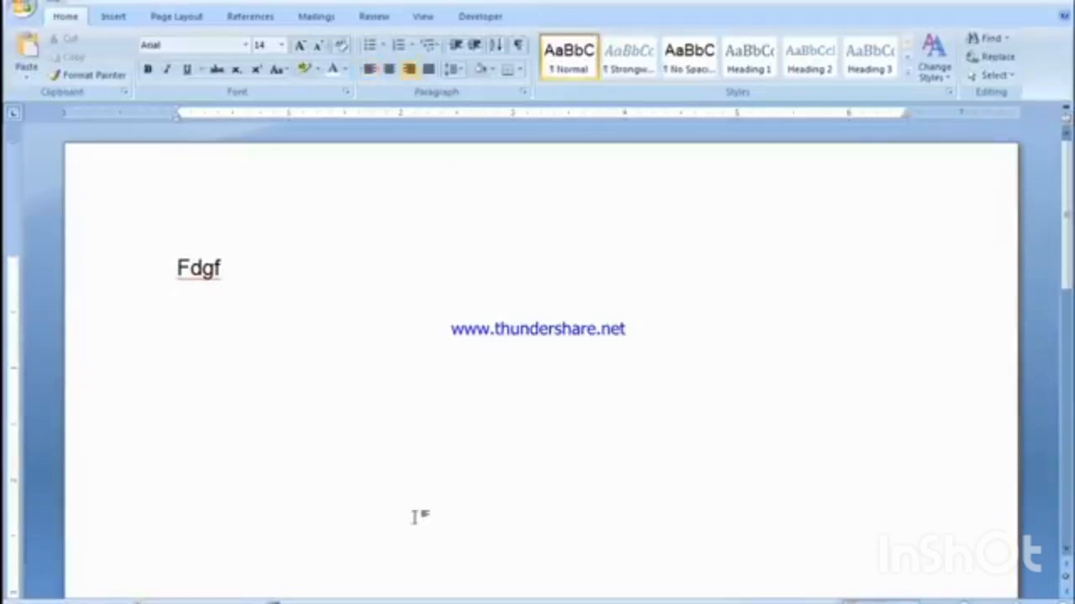
{"action": "key", "text": "ctrl+r"}
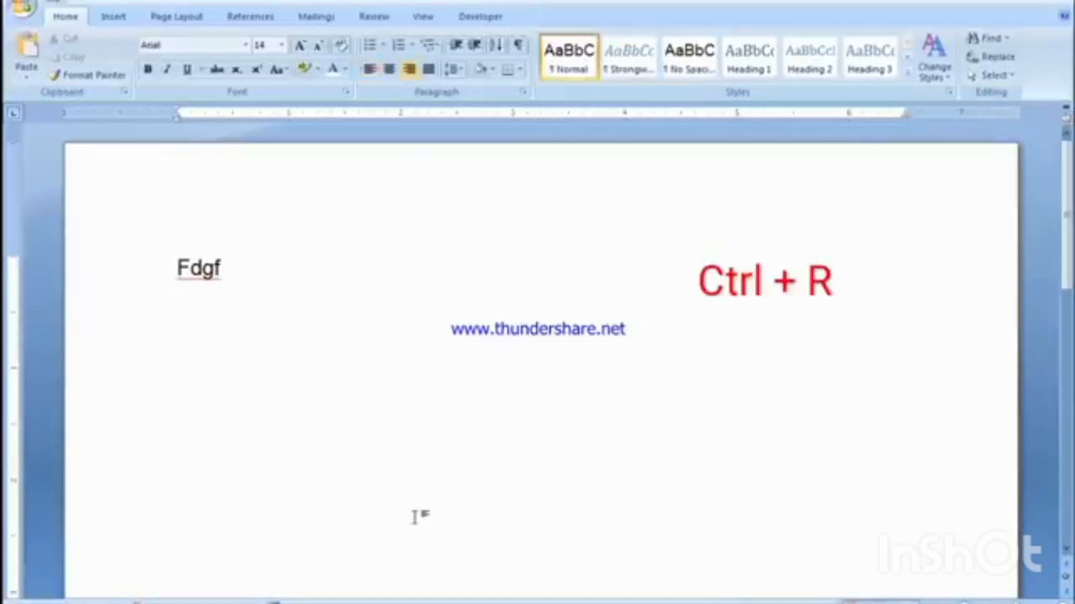
{"action": "type", "text": "Aone C"}
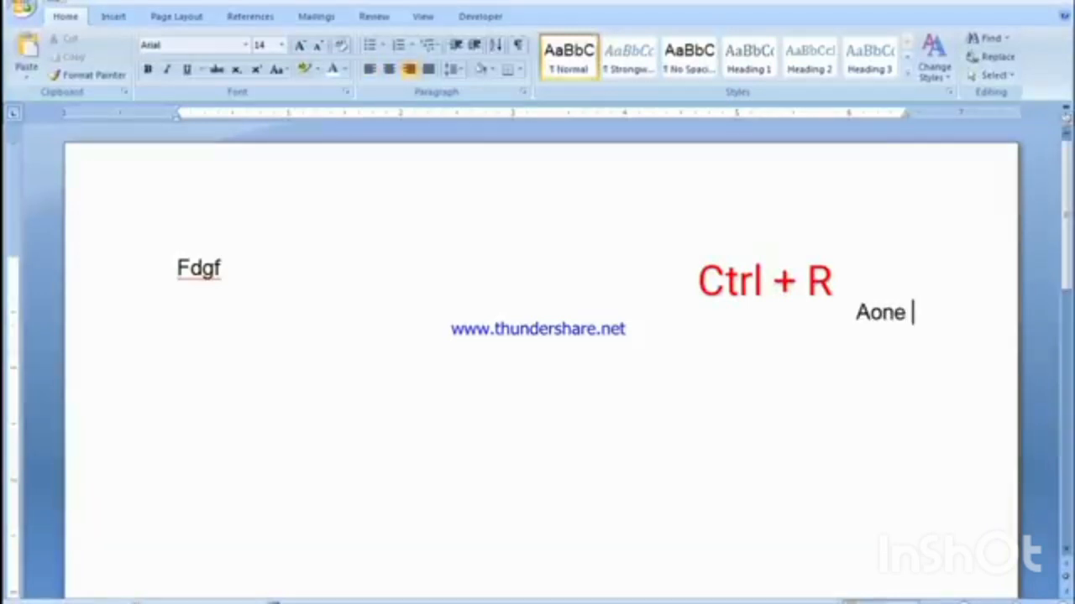
{"action": "type", "text": "omputer"}
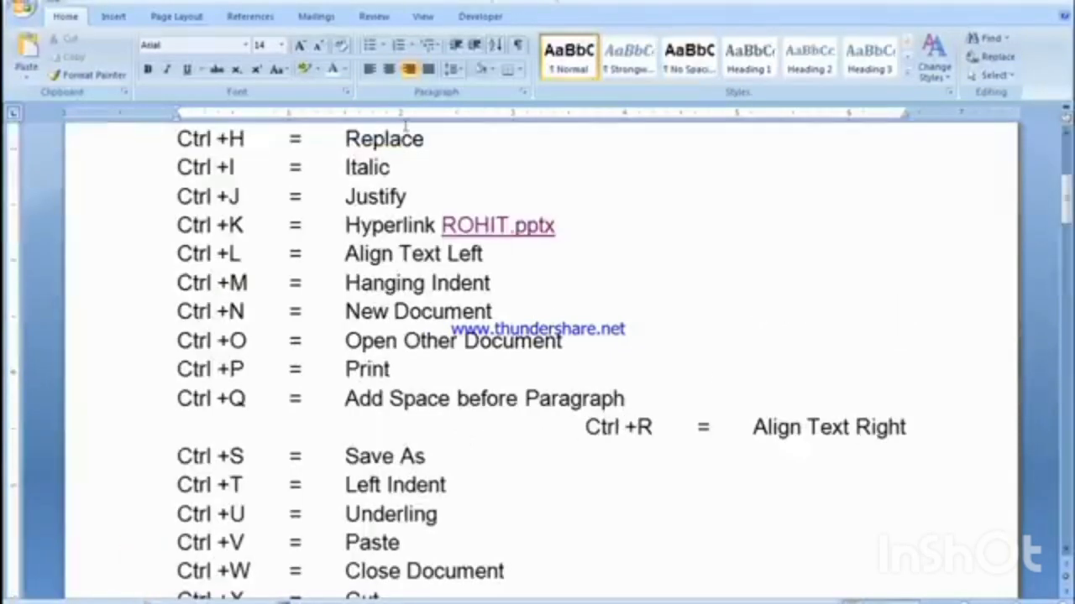
Step: Align the Ctrl +R line back to the left margin
{"action": "left_click", "coordinate": [625, 428]}
{"action": "key", "text": "ctrl+l"}
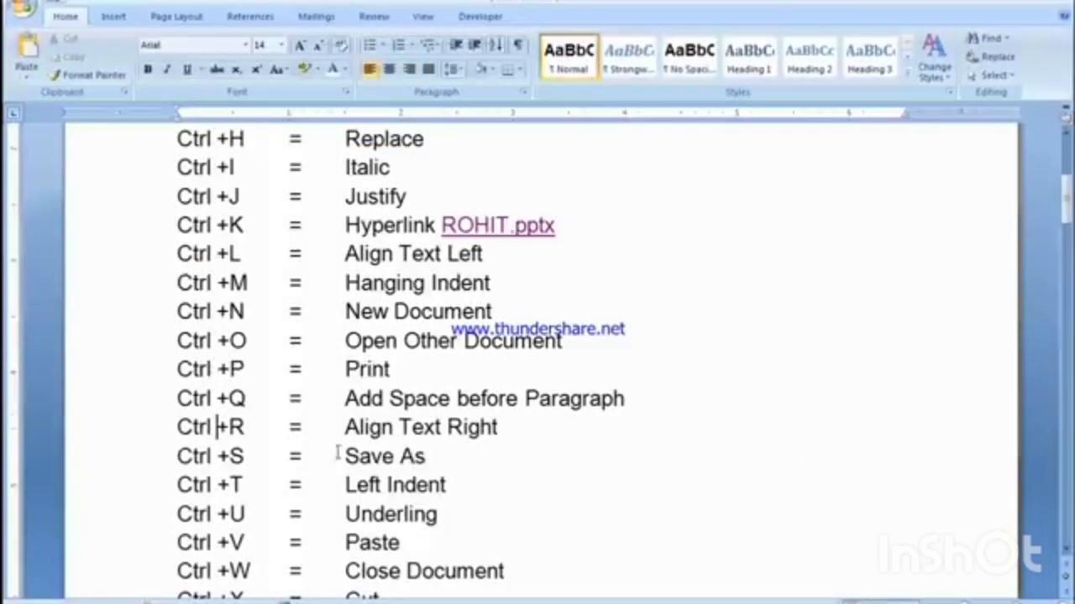
Step: Save the new document containing "Fdgf" and "Aone Computer" as asd in the Documents library, in Word 97-2003 format
{"action": "left_click_drag", "start_coordinate": [178, 456], "coordinate": [252, 469]}
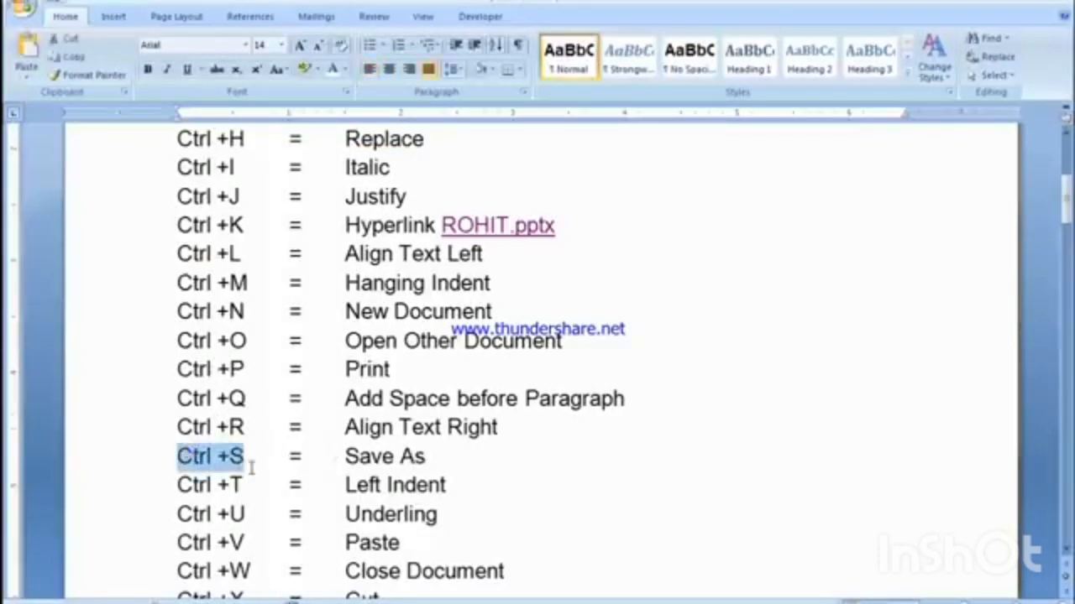
{"action": "scroll", "coordinate": [252, 468], "scroll_direction": "down", "scroll_amount": 2}
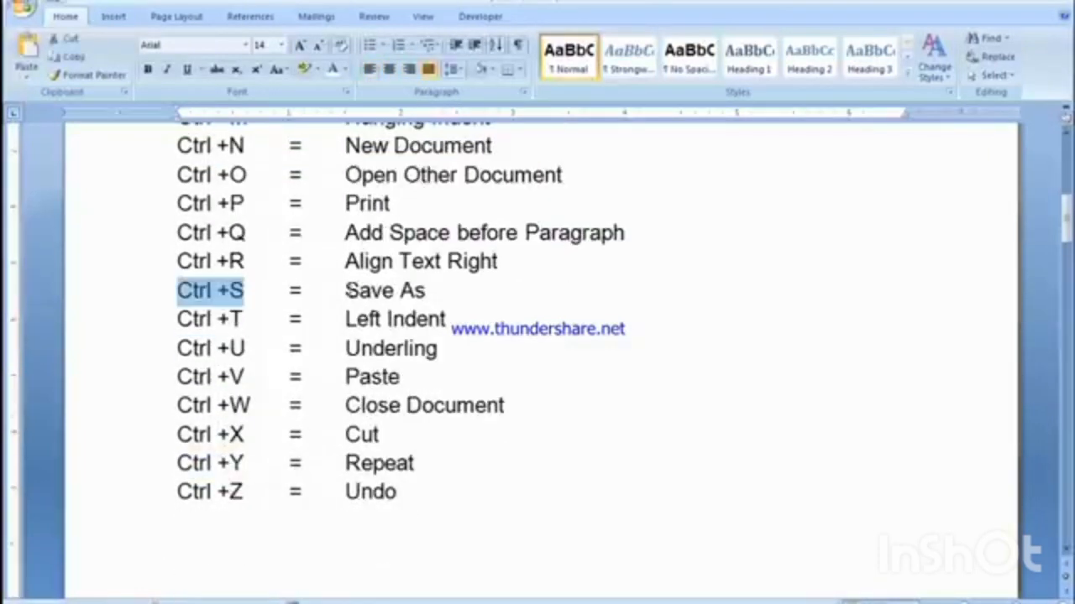
{"action": "left_click", "coordinate": [345, 289]}
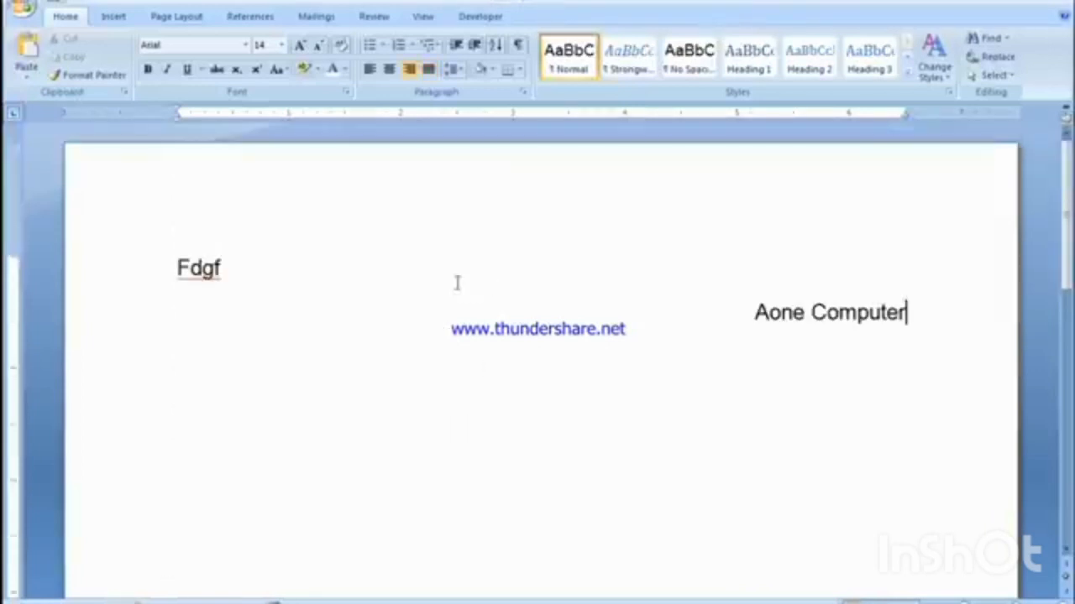
{"action": "left_click", "coordinate": [434, 280]}
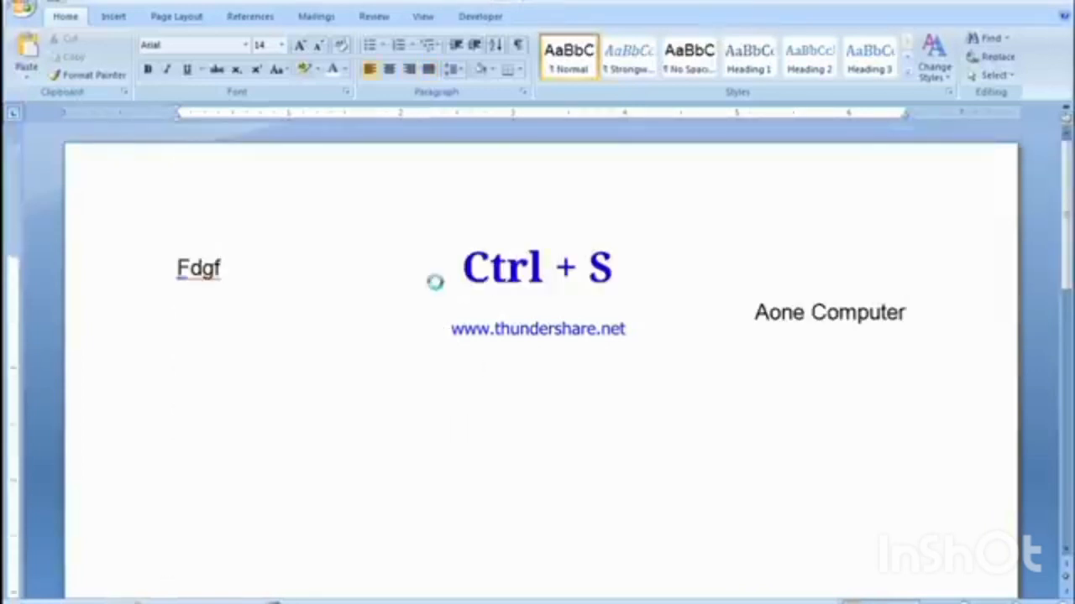
{"action": "key", "text": "ctrl+s"}
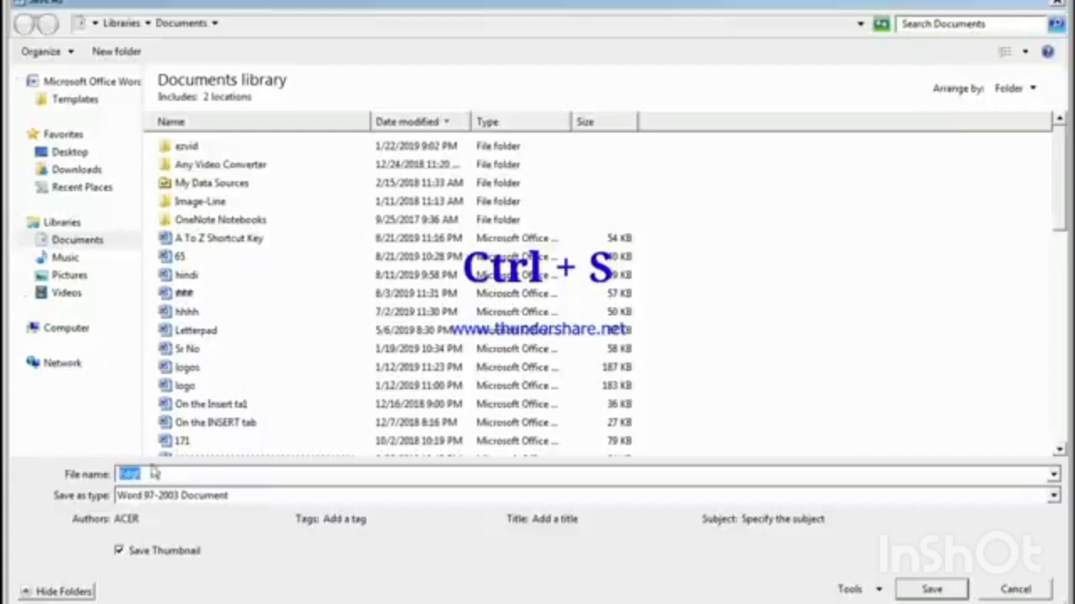
{"action": "left_click_drag", "start_coordinate": [160, 474], "coordinate": [116, 484]}
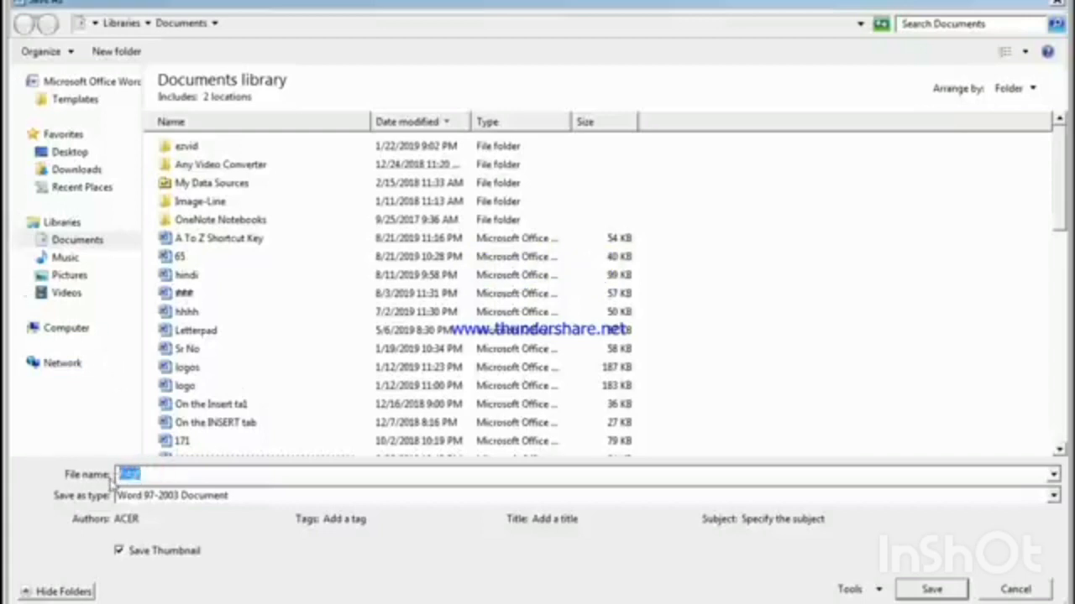
{"action": "type", "text": "asd"}
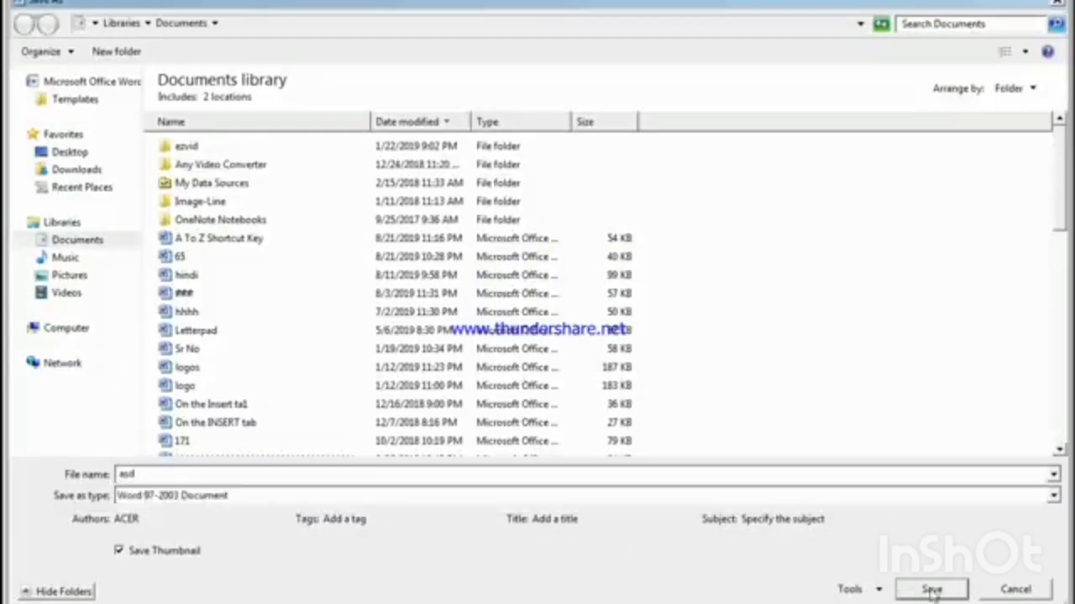
{"action": "left_click", "coordinate": [932, 589]}
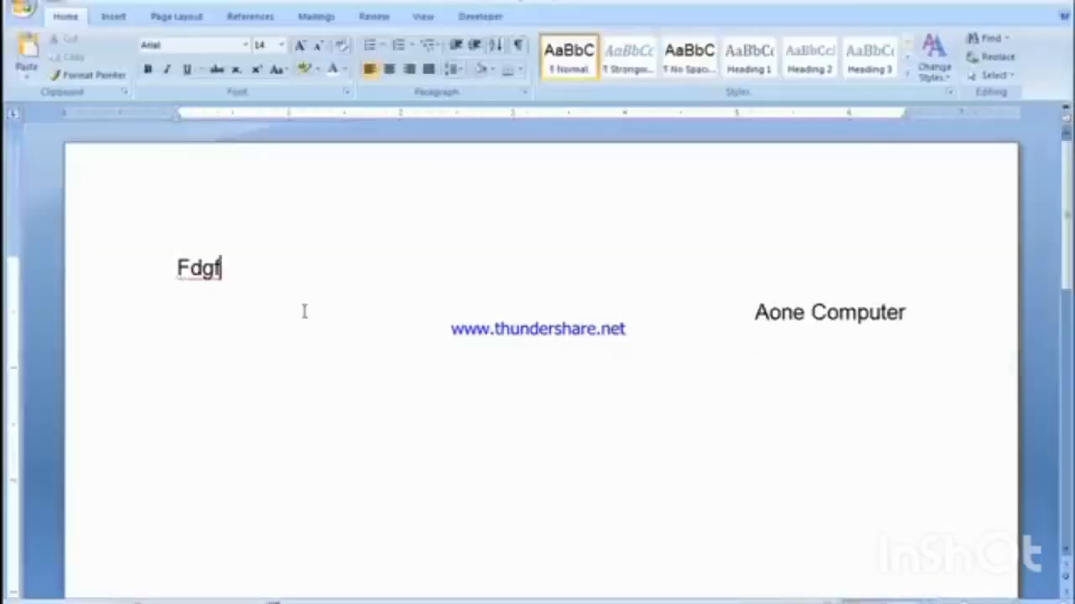
{"action": "left_click", "coordinate": [305, 311]}
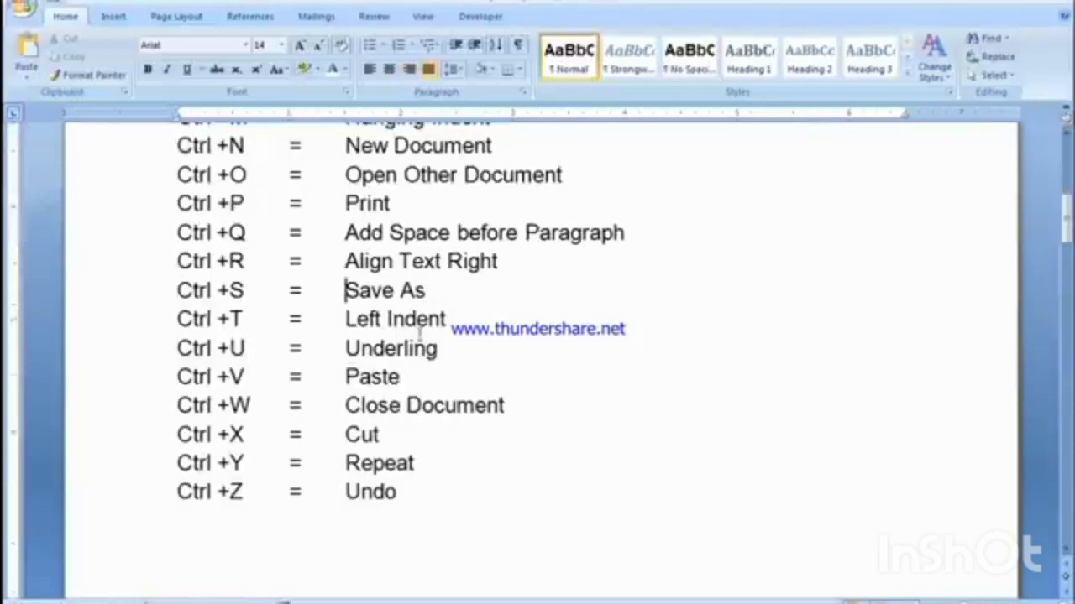
Step: Increase the hanging indent of the Ctrl +T line in the shortcut list by four steps
{"action": "left_click_drag", "start_coordinate": [178, 319], "coordinate": [231, 319]}
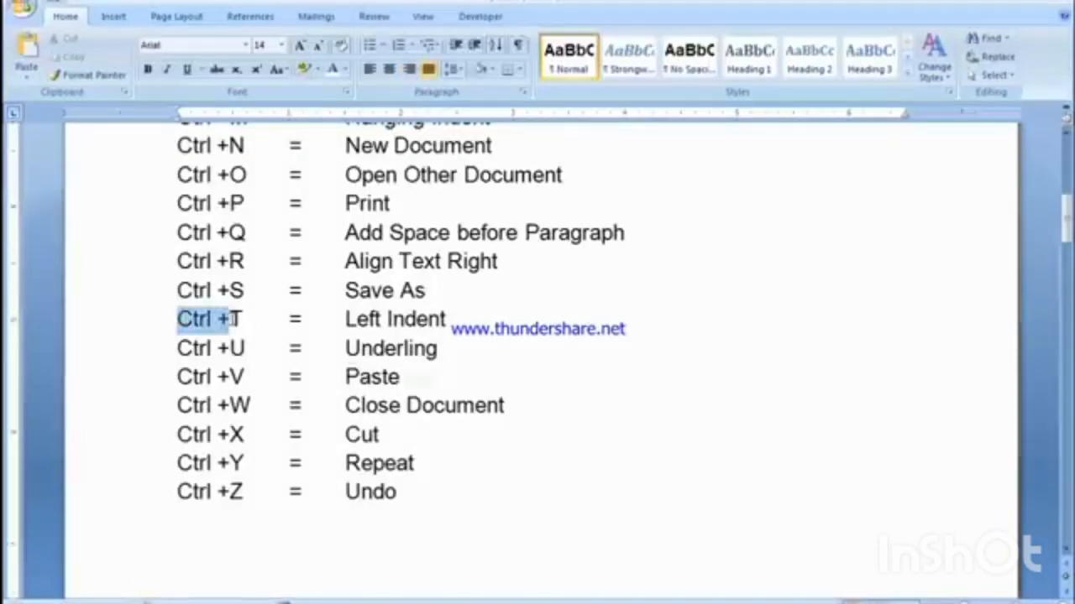
{"action": "double_click", "coordinate": [343, 320]}
{"action": "left_click", "coordinate": [345, 319]}
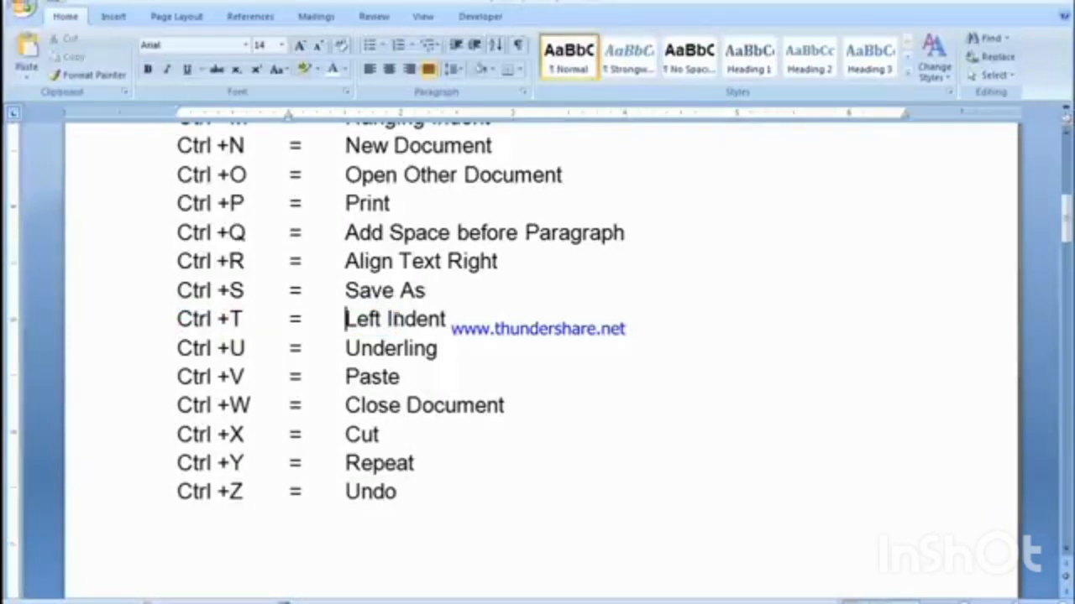
{"action": "key", "text": "ctrl+t"}
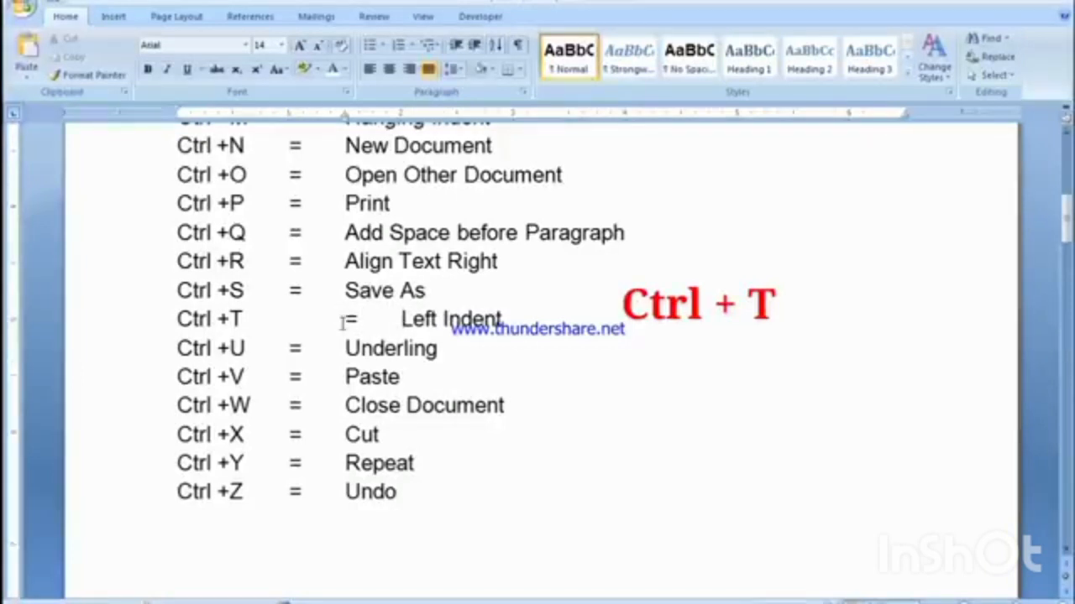
{"action": "key", "text": "ctrl+t"}
{"action": "key", "text": "ctrl+t"}
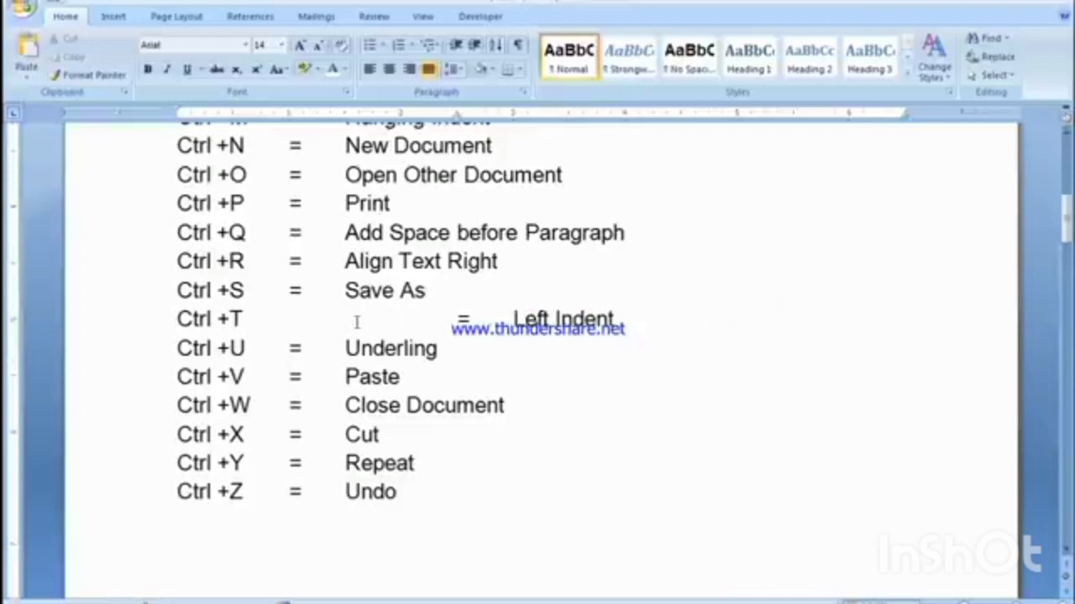
{"action": "key", "text": "ctrl+t"}
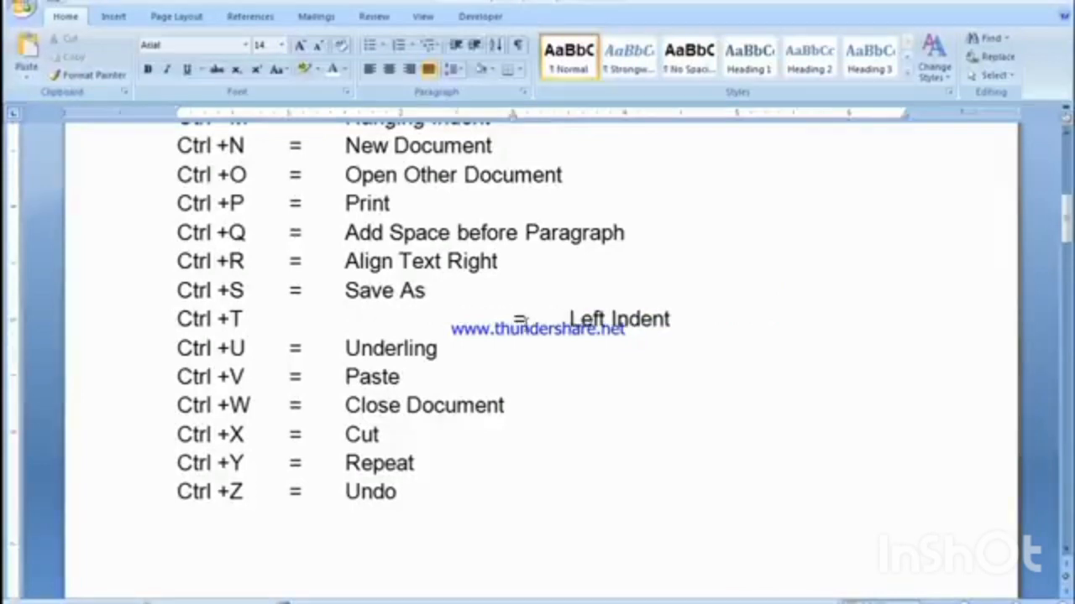
Step: Remove the added hanging indent from the Ctrl +T line
{"action": "key", "text": "ctrl+shift+t"}
{"action": "key", "text": "ctrl+shift+t"}
{"action": "key", "text": "ctrl+shift+t"}
{"action": "key", "text": "ctrl+shift+t"}
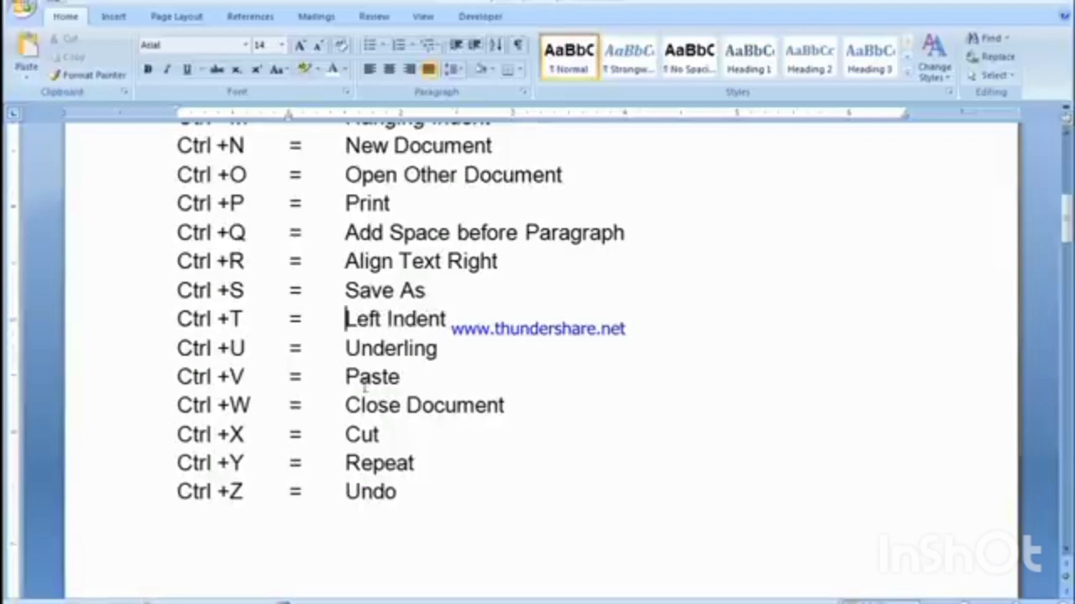
Step: Underline the word "Underling" on the Ctrl +U line and remove the underline again, repeating this twice
{"action": "left_click_drag", "start_coordinate": [174, 349], "coordinate": [231, 349]}
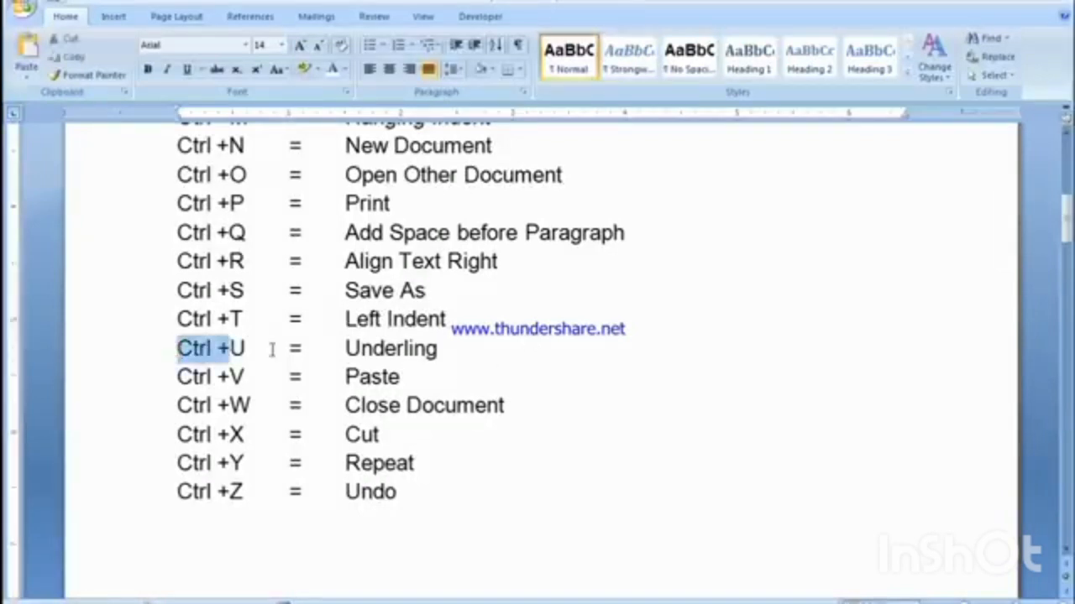
{"action": "scroll", "coordinate": [350, 347], "scroll_direction": "down", "scroll_amount": 1}
{"action": "mouse_move", "coordinate": [344, 289]}
{"action": "left_mouse_down"}
{"action": "mouse_move", "coordinate": [430, 288]}
{"action": "mouse_move", "coordinate": [344, 308]}
{"action": "left_mouse_up"}
{"action": "left_click", "coordinate": [430, 288]}
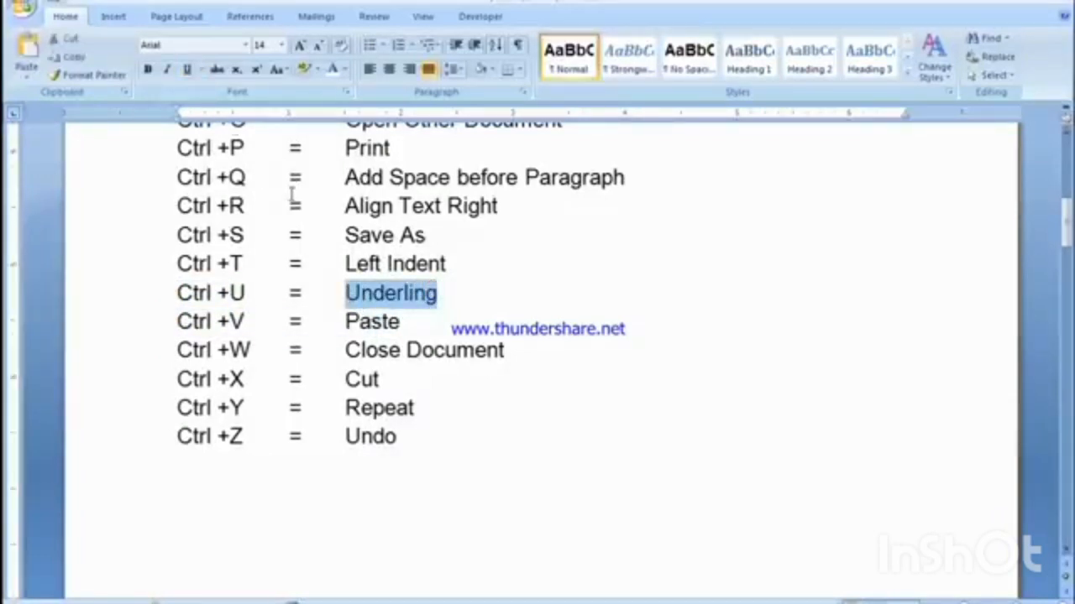
{"action": "key", "text": "ctrl+u"}
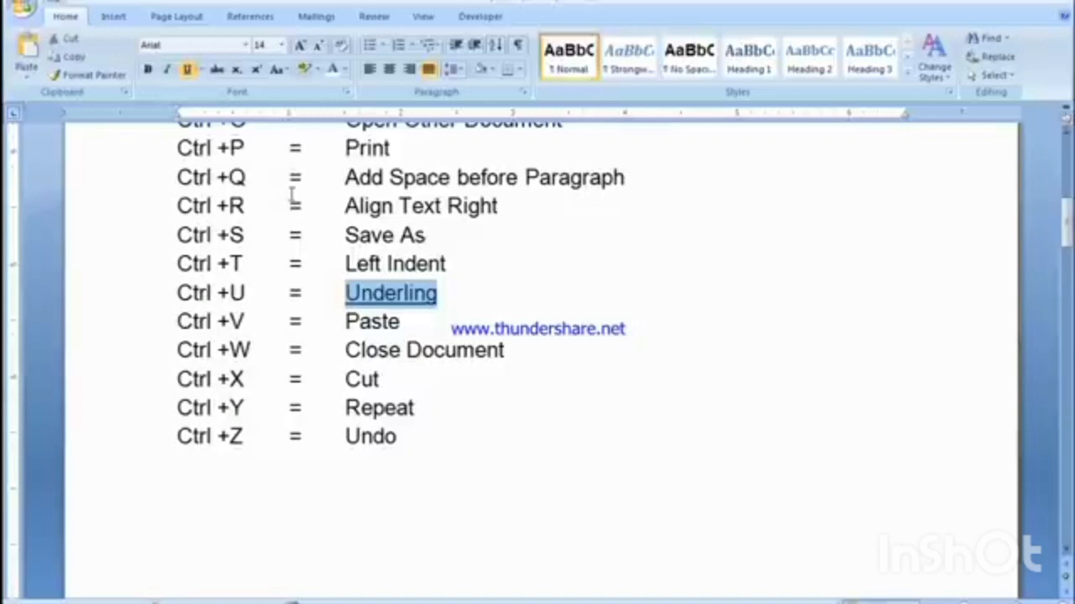
{"action": "key", "text": "ctrl+u"}
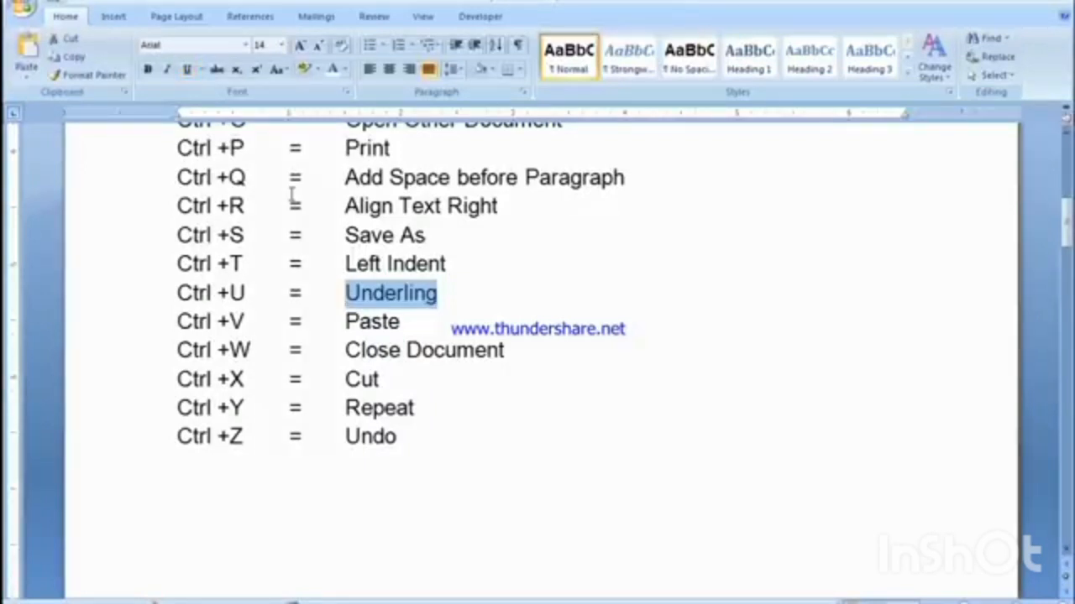
{"action": "key", "text": "ctrl+u"}
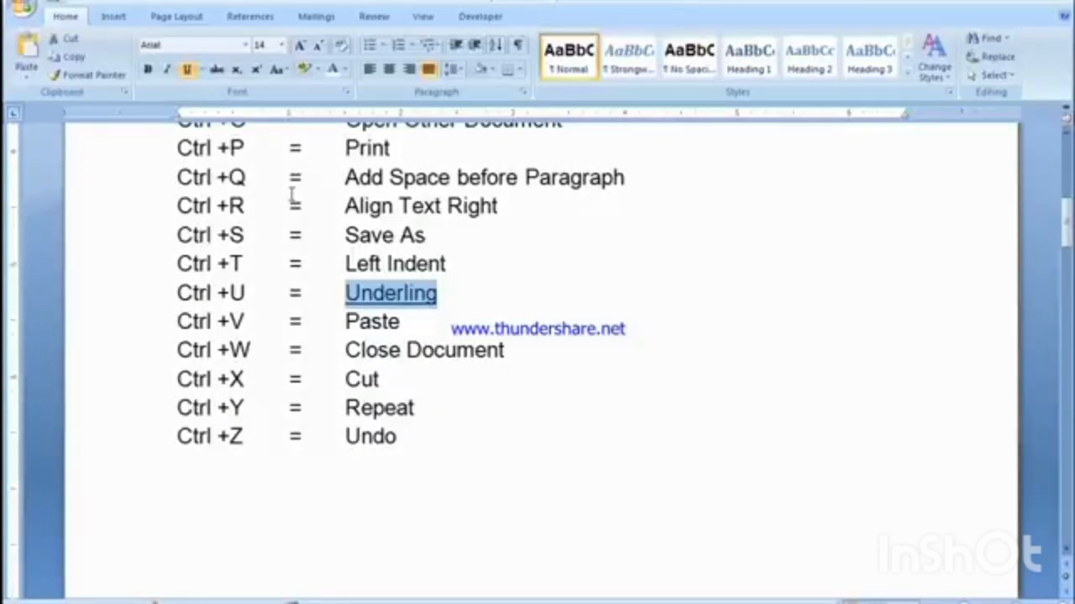
{"action": "key", "text": "ctrl+u"}
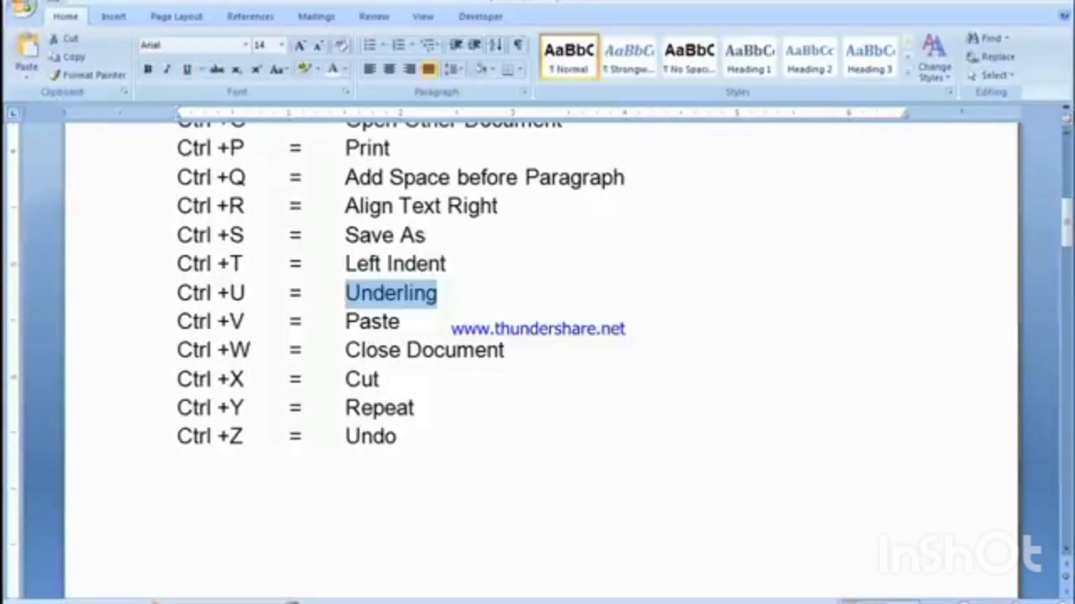
Step: Paste a copy of the word "Underling" after "Paste" on the Ctrl +V line, and undo the paste
{"action": "left_click", "coordinate": [423, 319]}
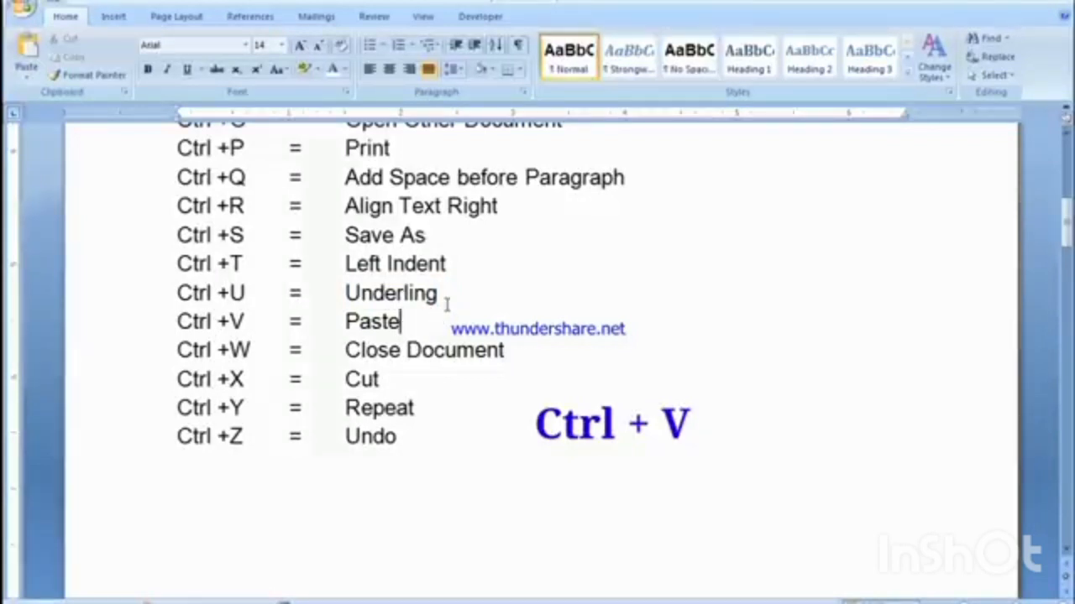
{"action": "left_click_drag", "start_coordinate": [437, 293], "coordinate": [345, 293]}
{"action": "key", "text": "ctrl+c"}
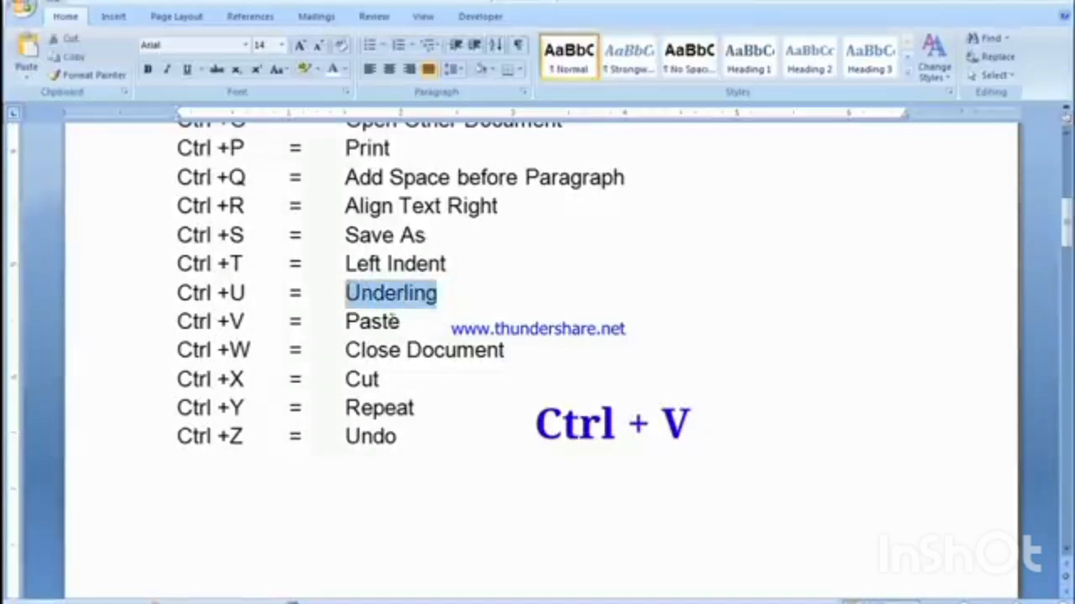
{"action": "left_click", "coordinate": [422, 324]}
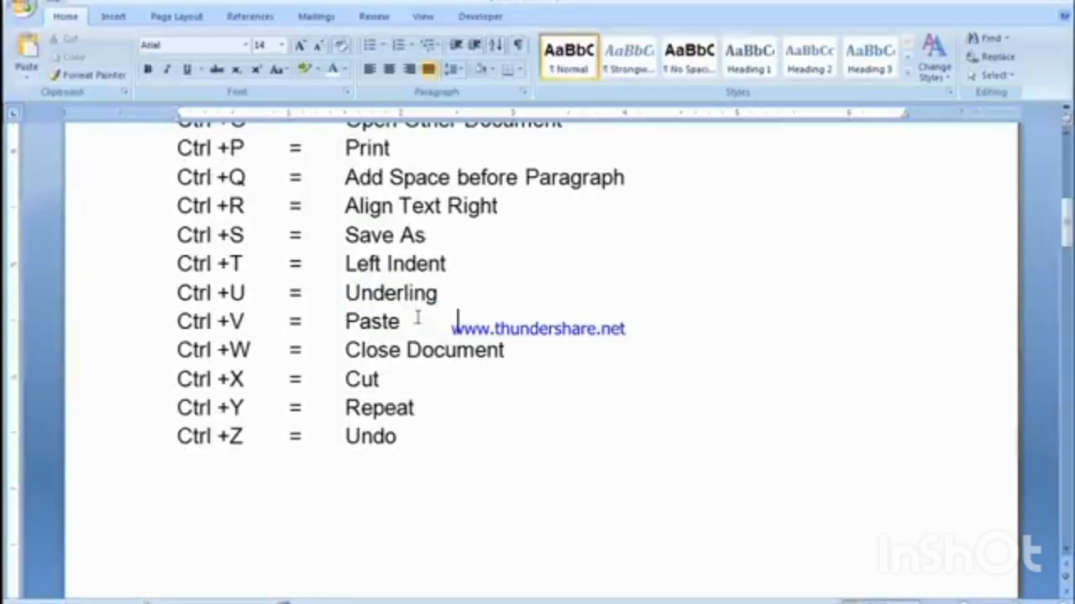
{"action": "key", "text": "ctrl+v"}
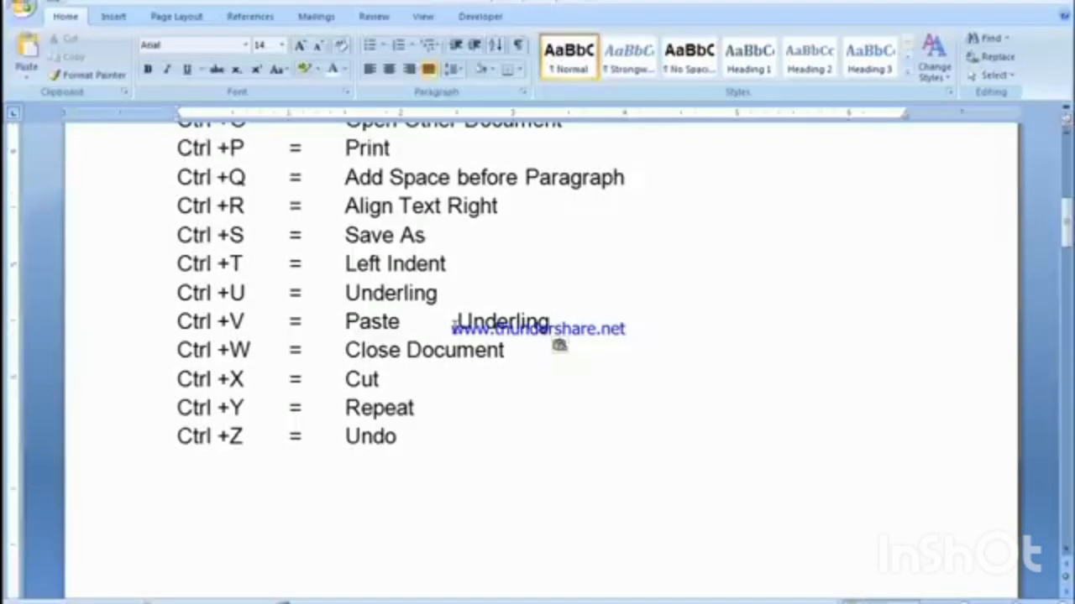
{"action": "key", "text": "ctrl+z"}
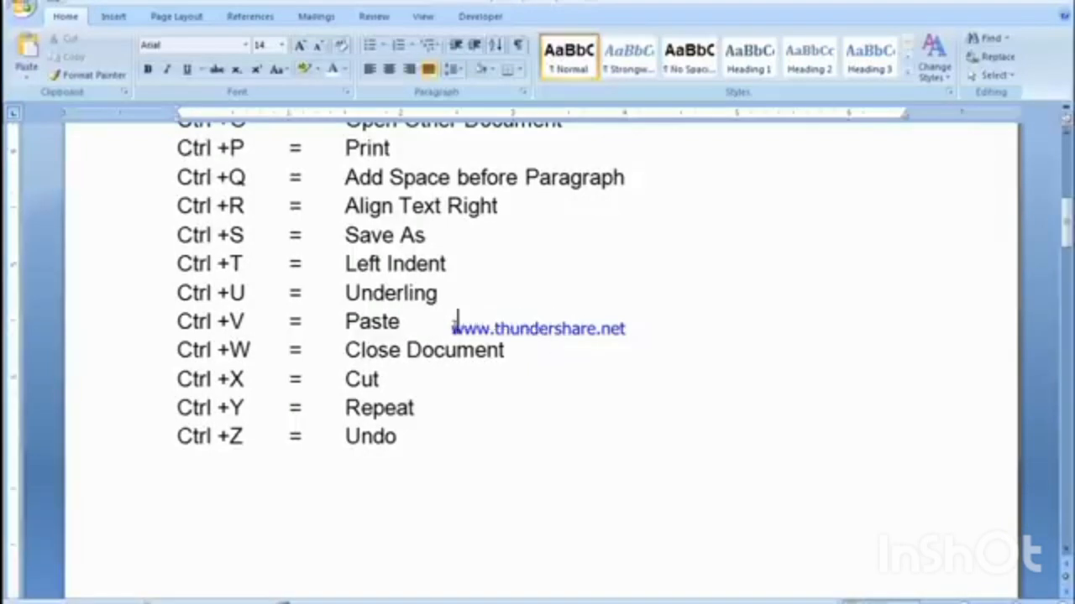
Step: Close the unsaved document beginning "On Aone Insert tab", saving its changes under the file name sd in the Documents library
{"action": "left_click", "coordinate": [277, 347]}
{"action": "left_click", "coordinate": [428, 351]}
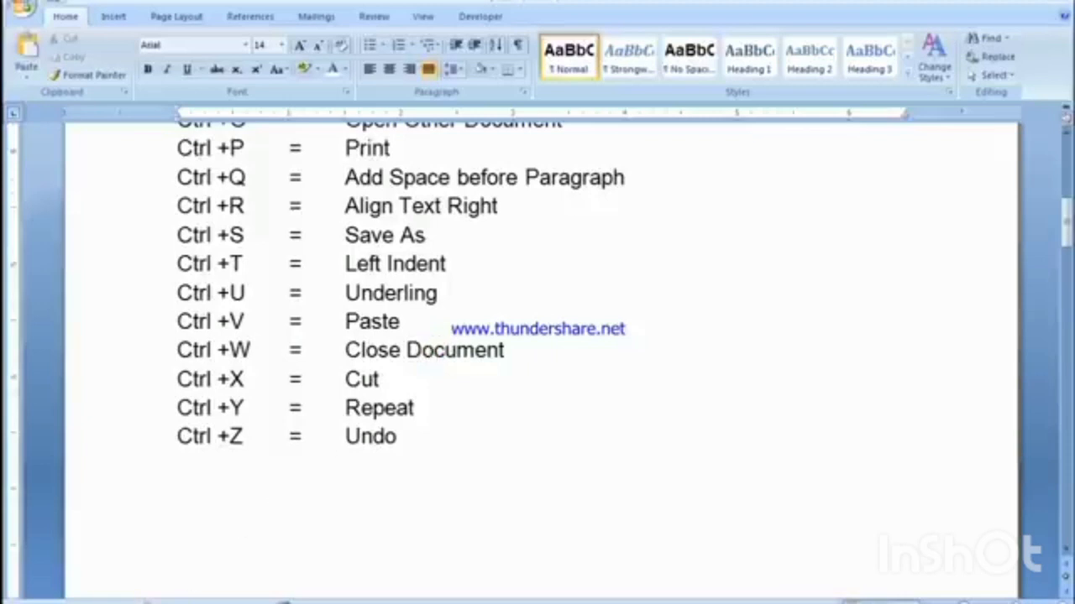
{"action": "key", "text": "ctrl+w"}
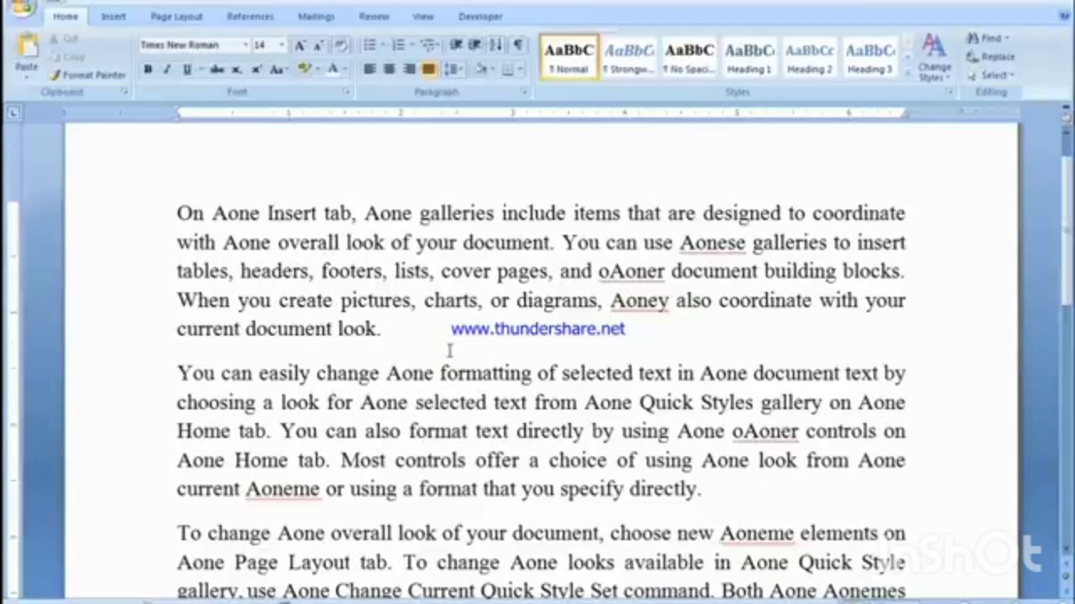
{"action": "key", "text": "ctrl+w"}
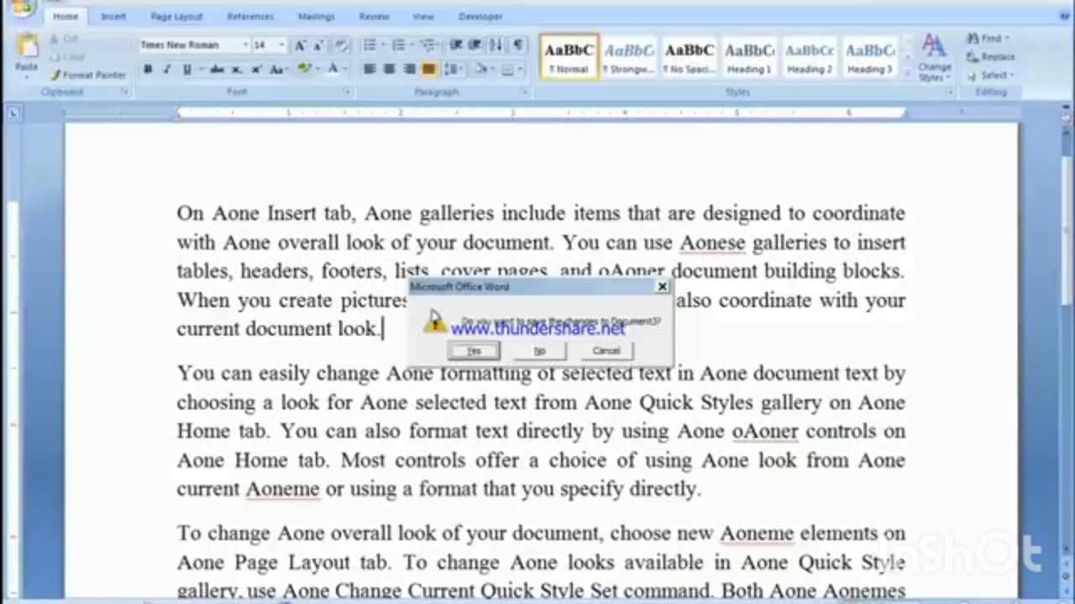
{"action": "left_click", "coordinate": [470, 353]}
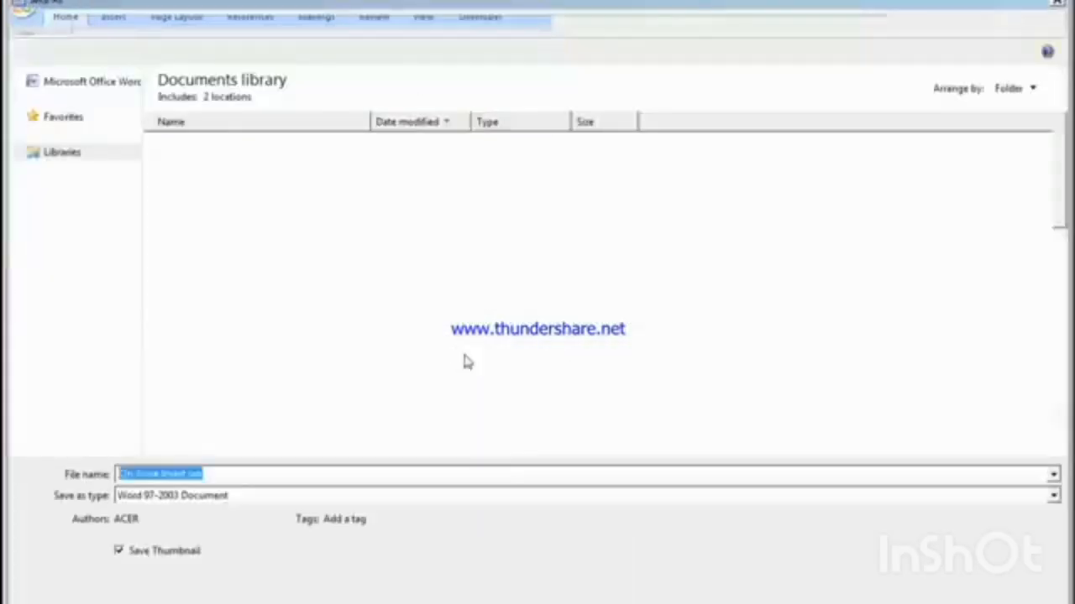
{"action": "type", "text": "sd"}
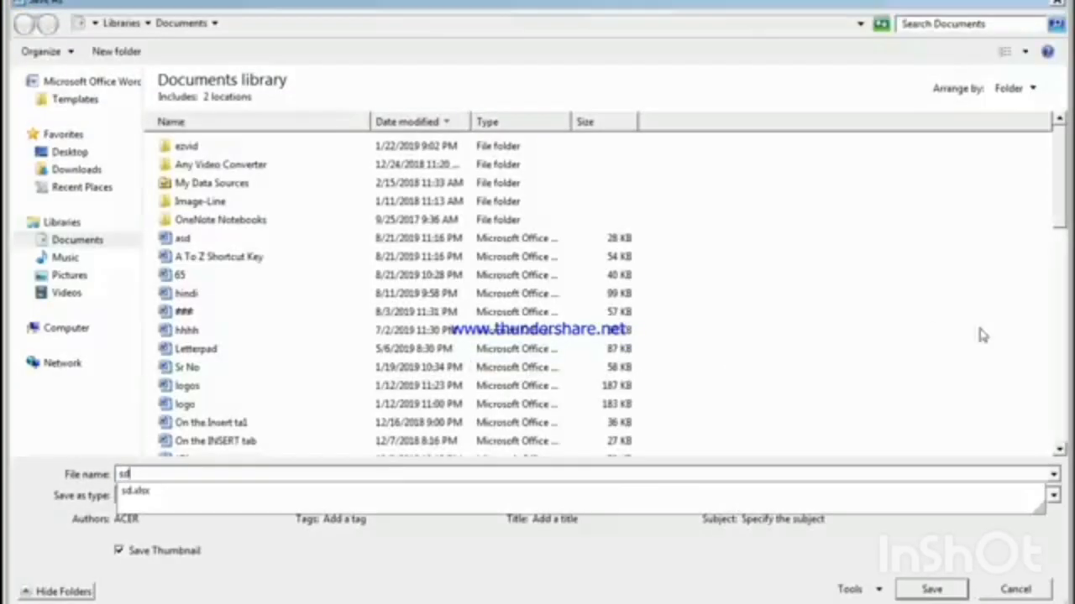
{"action": "left_click", "coordinate": [932, 589]}
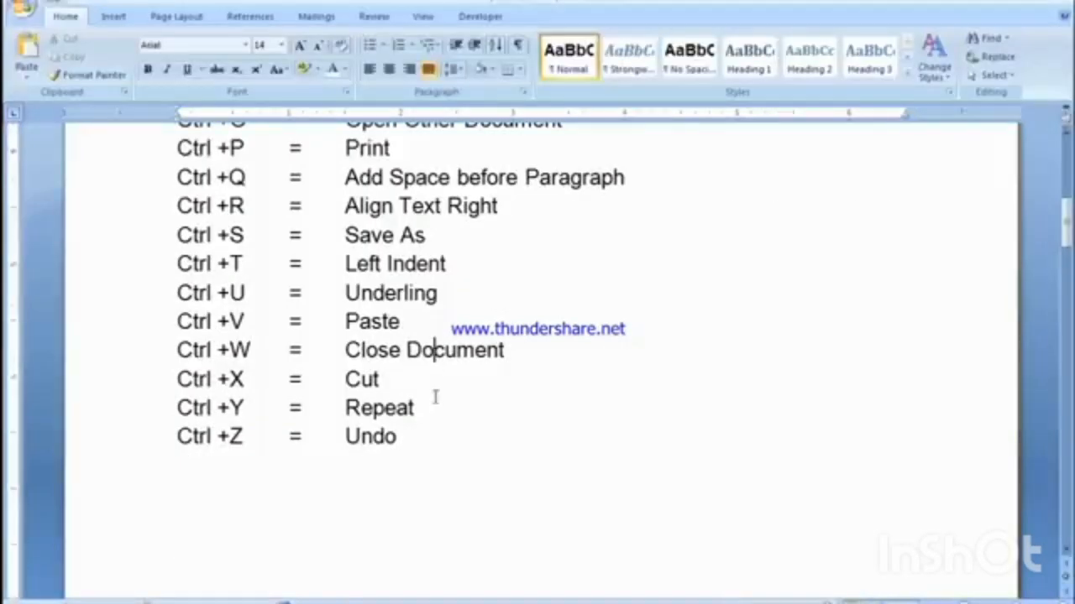
Step: Cut the word "Document" from the Ctrl +W line
{"action": "left_click", "coordinate": [436, 373]}
{"action": "left_click_drag", "start_coordinate": [504, 351], "coordinate": [407, 351]}
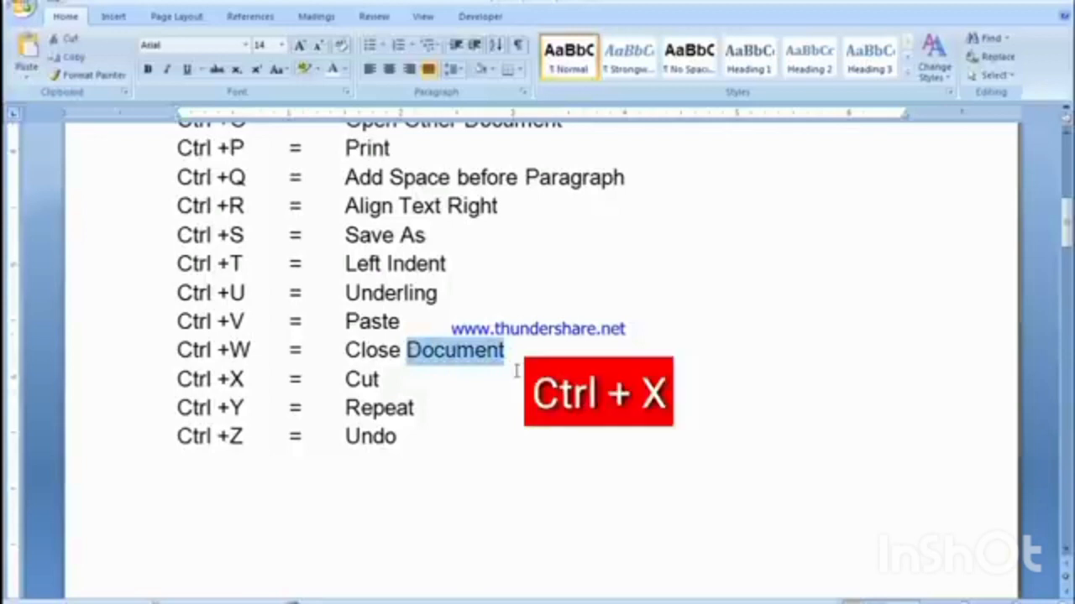
{"action": "key", "text": "ctrl+x"}
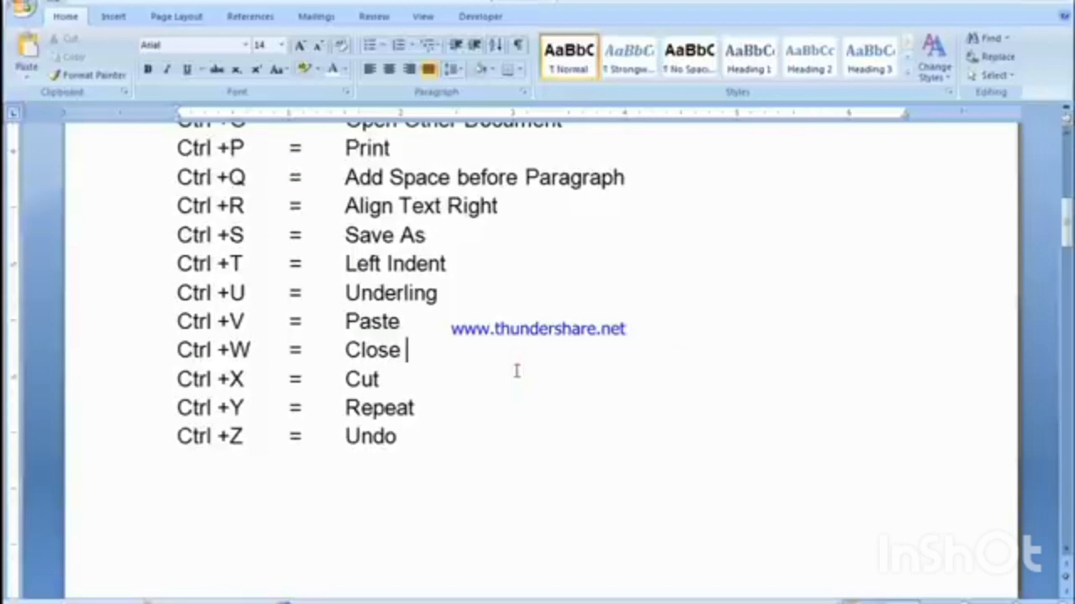
Step: Add the word "Close" after "Cut" on the Ctrl +X line and repeat that entry twice with the Repeat command
{"action": "left_click", "coordinate": [381, 380]}
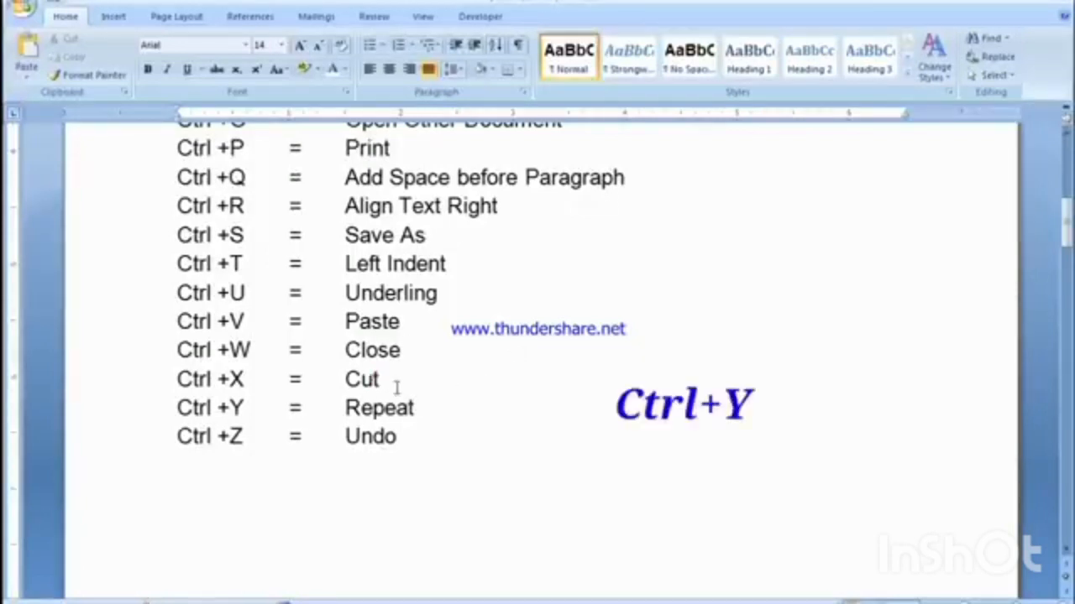
{"action": "left_click", "coordinate": [422, 405]}
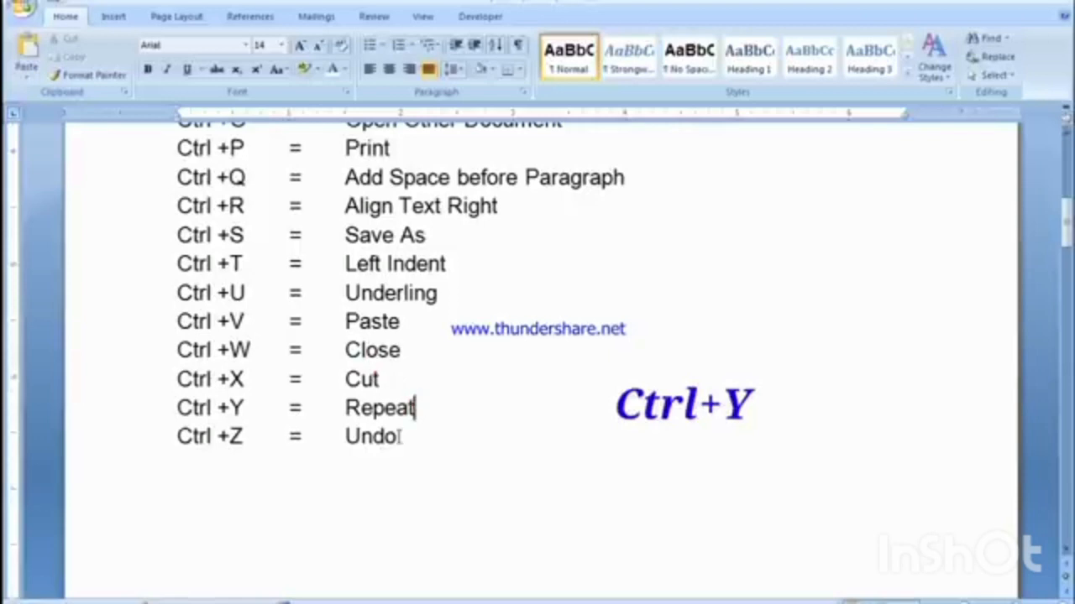
{"action": "left_click", "coordinate": [386, 379]}
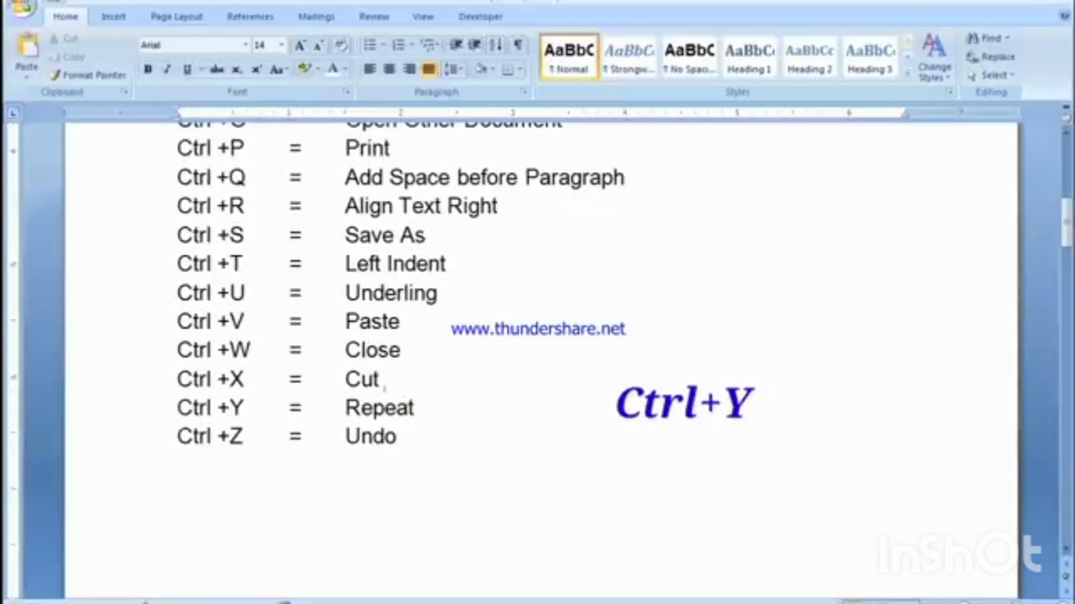
{"action": "type", "text": "Close"}
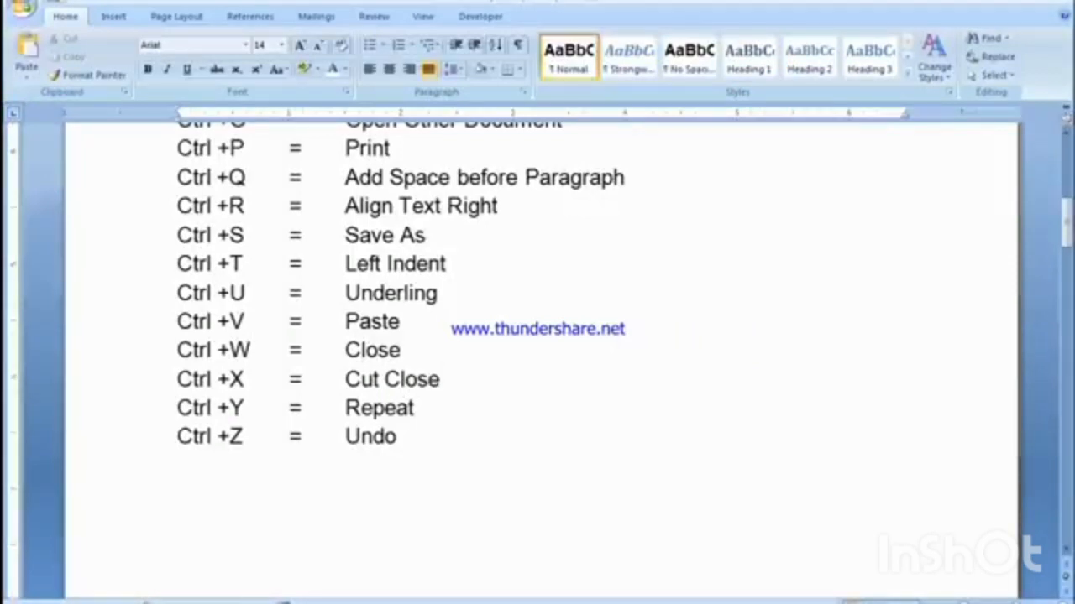
{"action": "key", "text": "ctrl+y"}
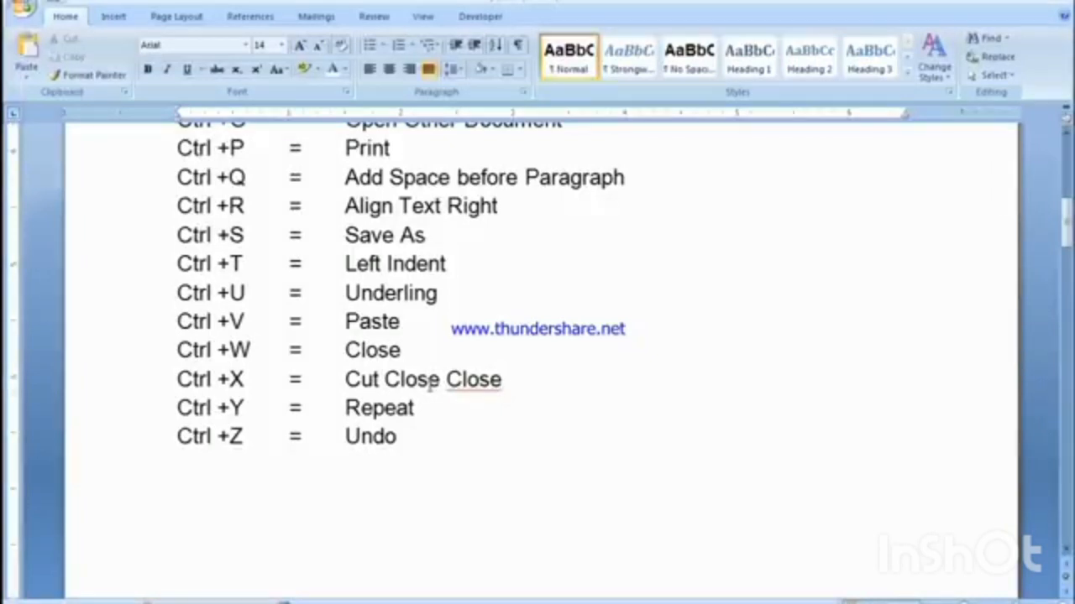
{"action": "key", "text": "ctrl+y"}
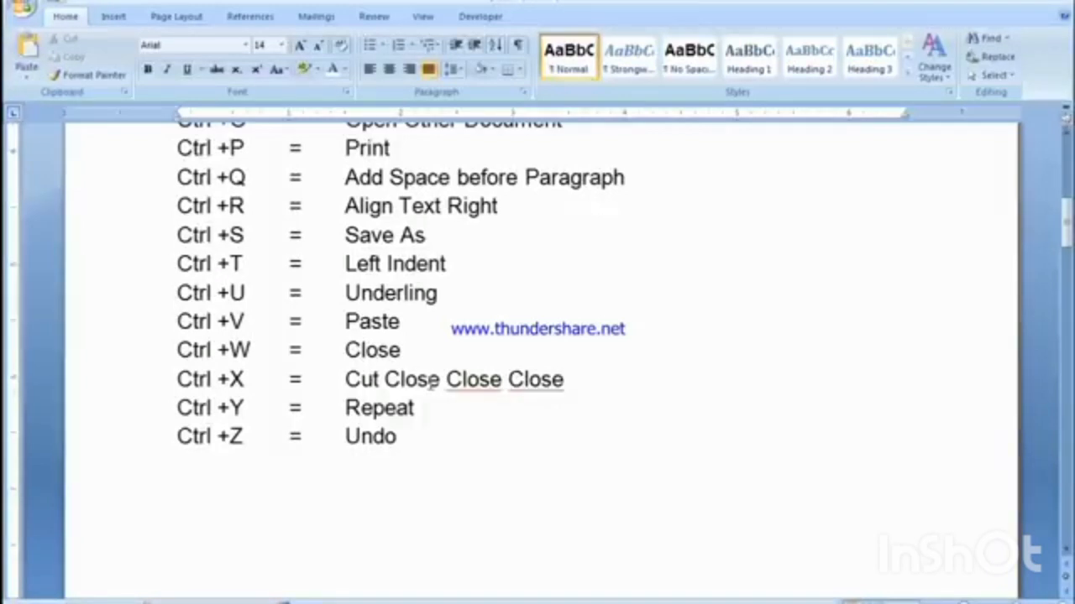
Step: Undo the two repeated "Close" entries and the original "Close" added after "Cut" on the Ctrl +X line
{"action": "left_click_drag", "start_coordinate": [218, 436], "coordinate": [397, 438]}
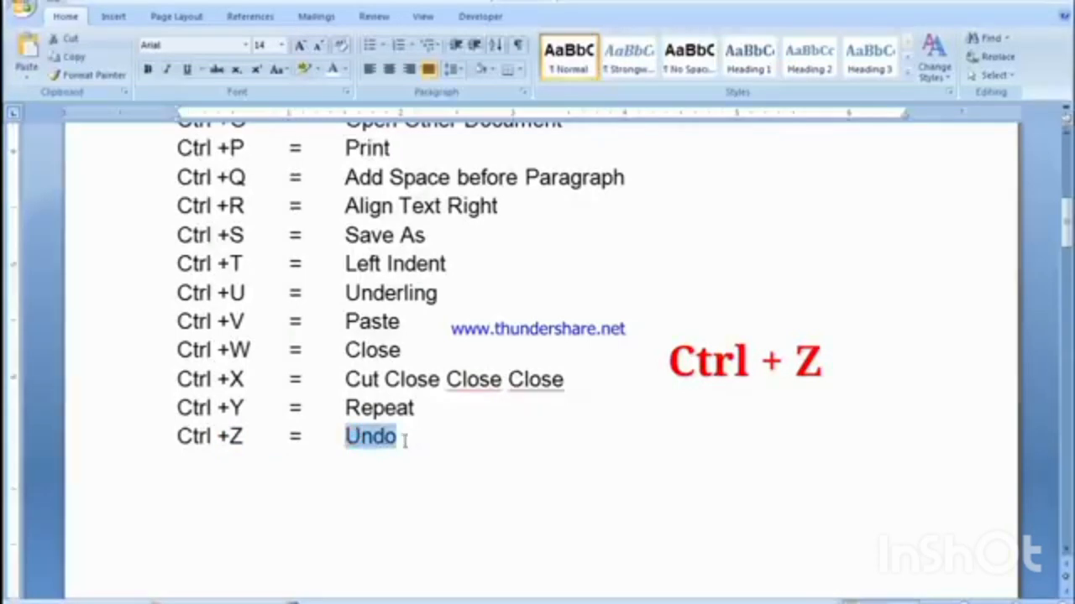
{"action": "left_click", "coordinate": [403, 440]}
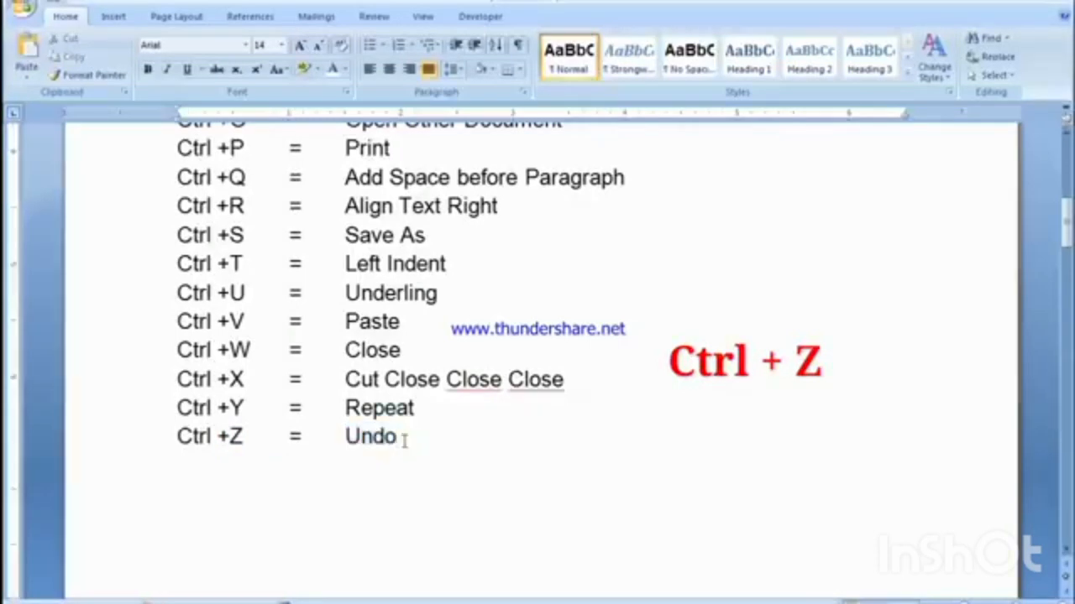
{"action": "key", "text": "ctrl+z"}
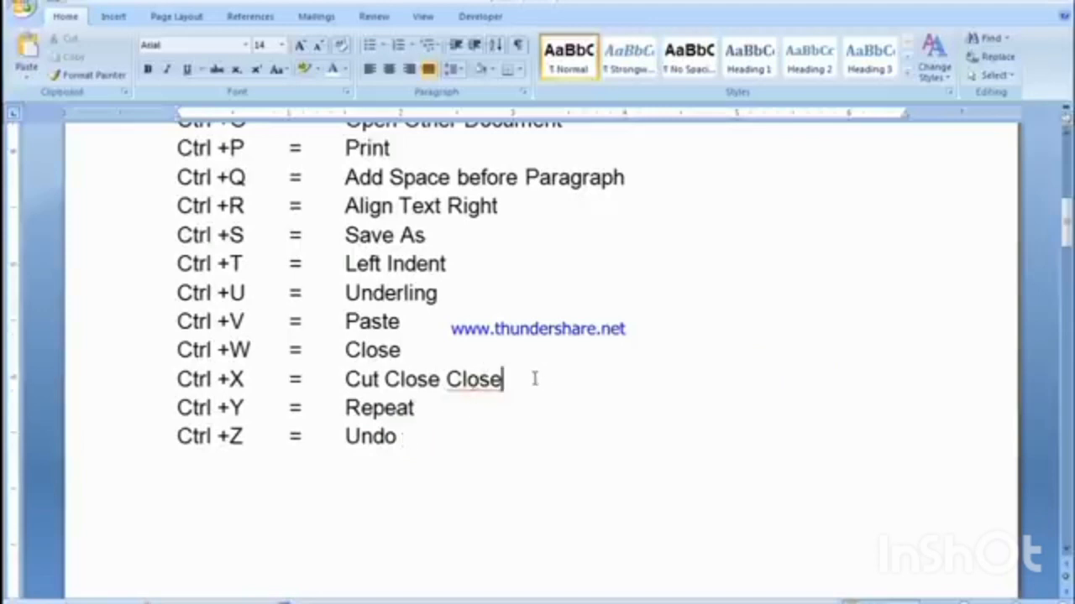
{"action": "key", "text": "ctrl+z"}
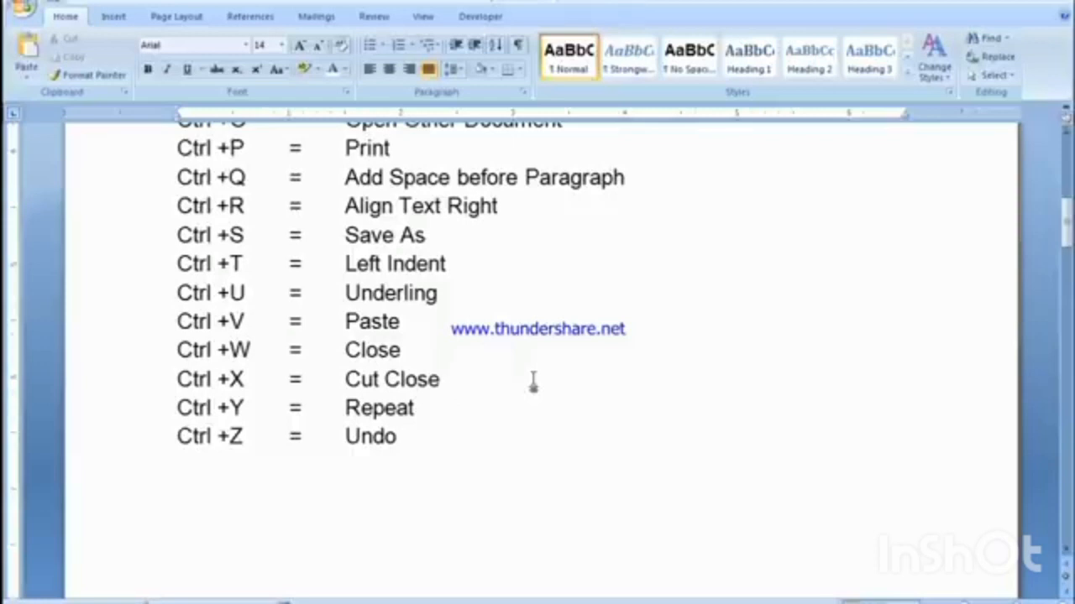
{"action": "key", "text": "ctrl+z"}
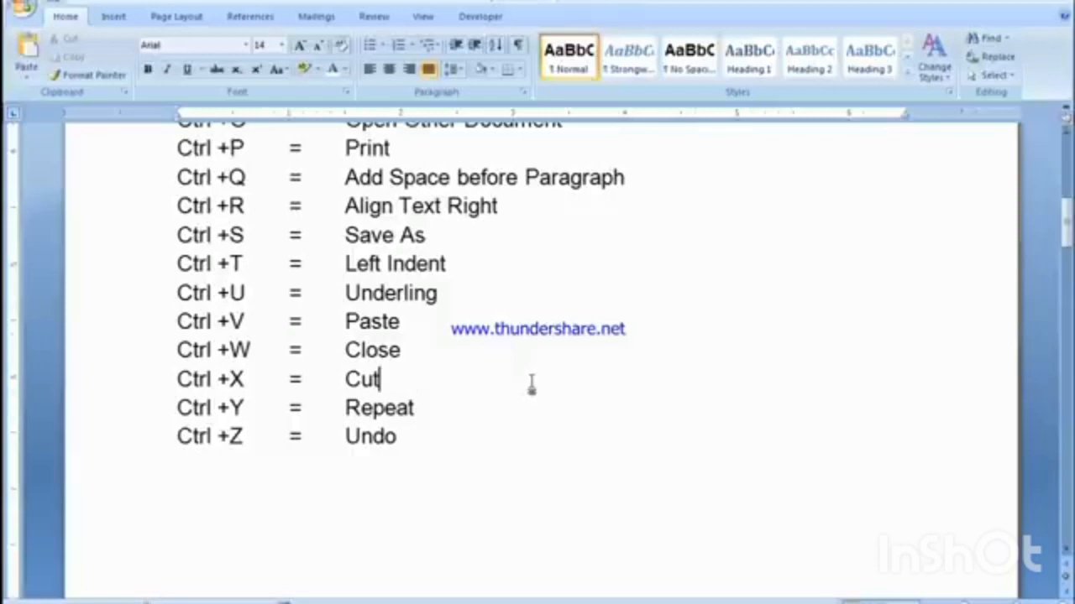
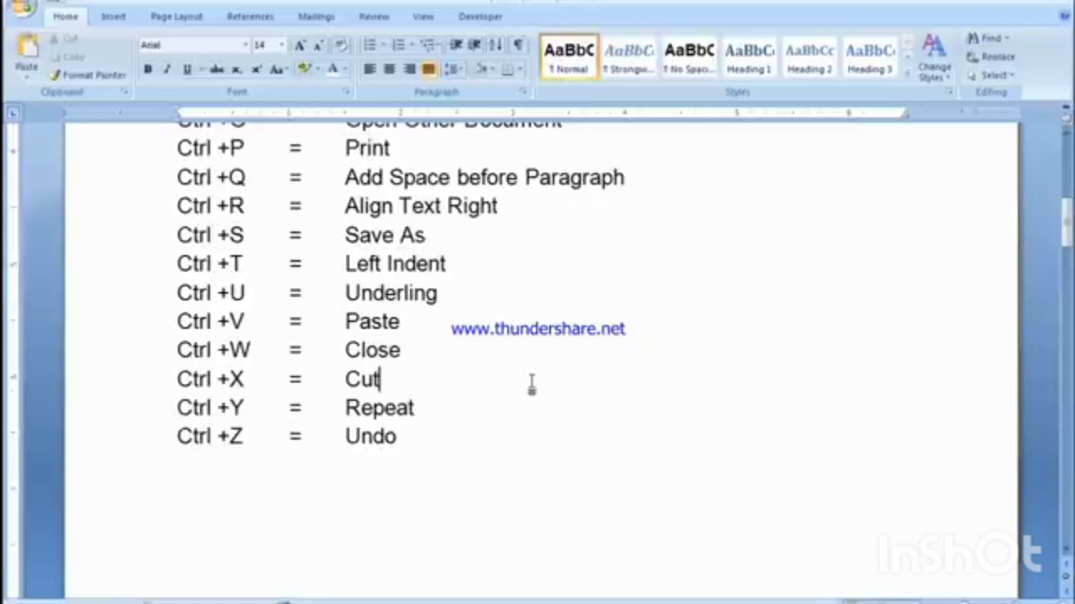
Step: Return to the beginning of the shortcut list and place the insertion point after "Bold" on the Ctrl +B line
{"action": "scroll", "coordinate": [532, 384], "scroll_direction": "up", "scroll_amount": 4}
{"action": "scroll", "coordinate": [532, 382], "scroll_direction": "up", "scroll_amount": 3}
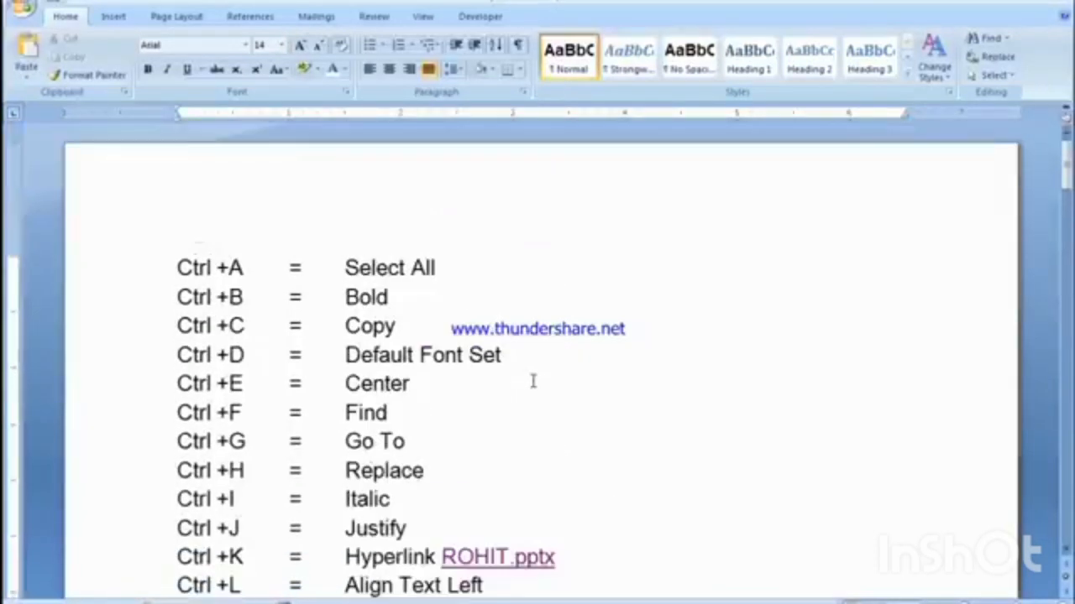
{"action": "left_click", "coordinate": [433, 296]}
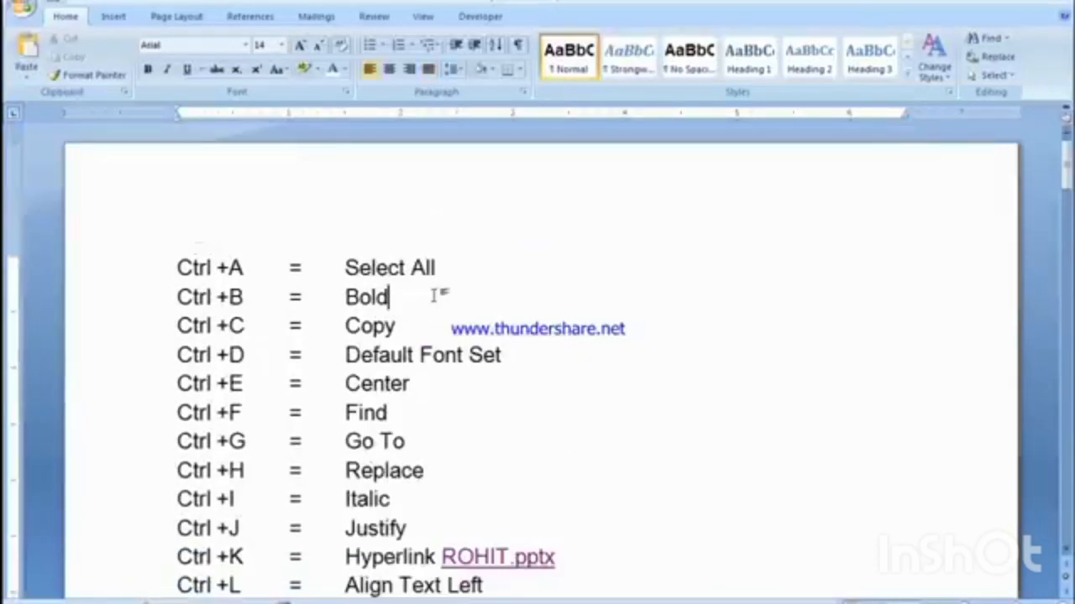